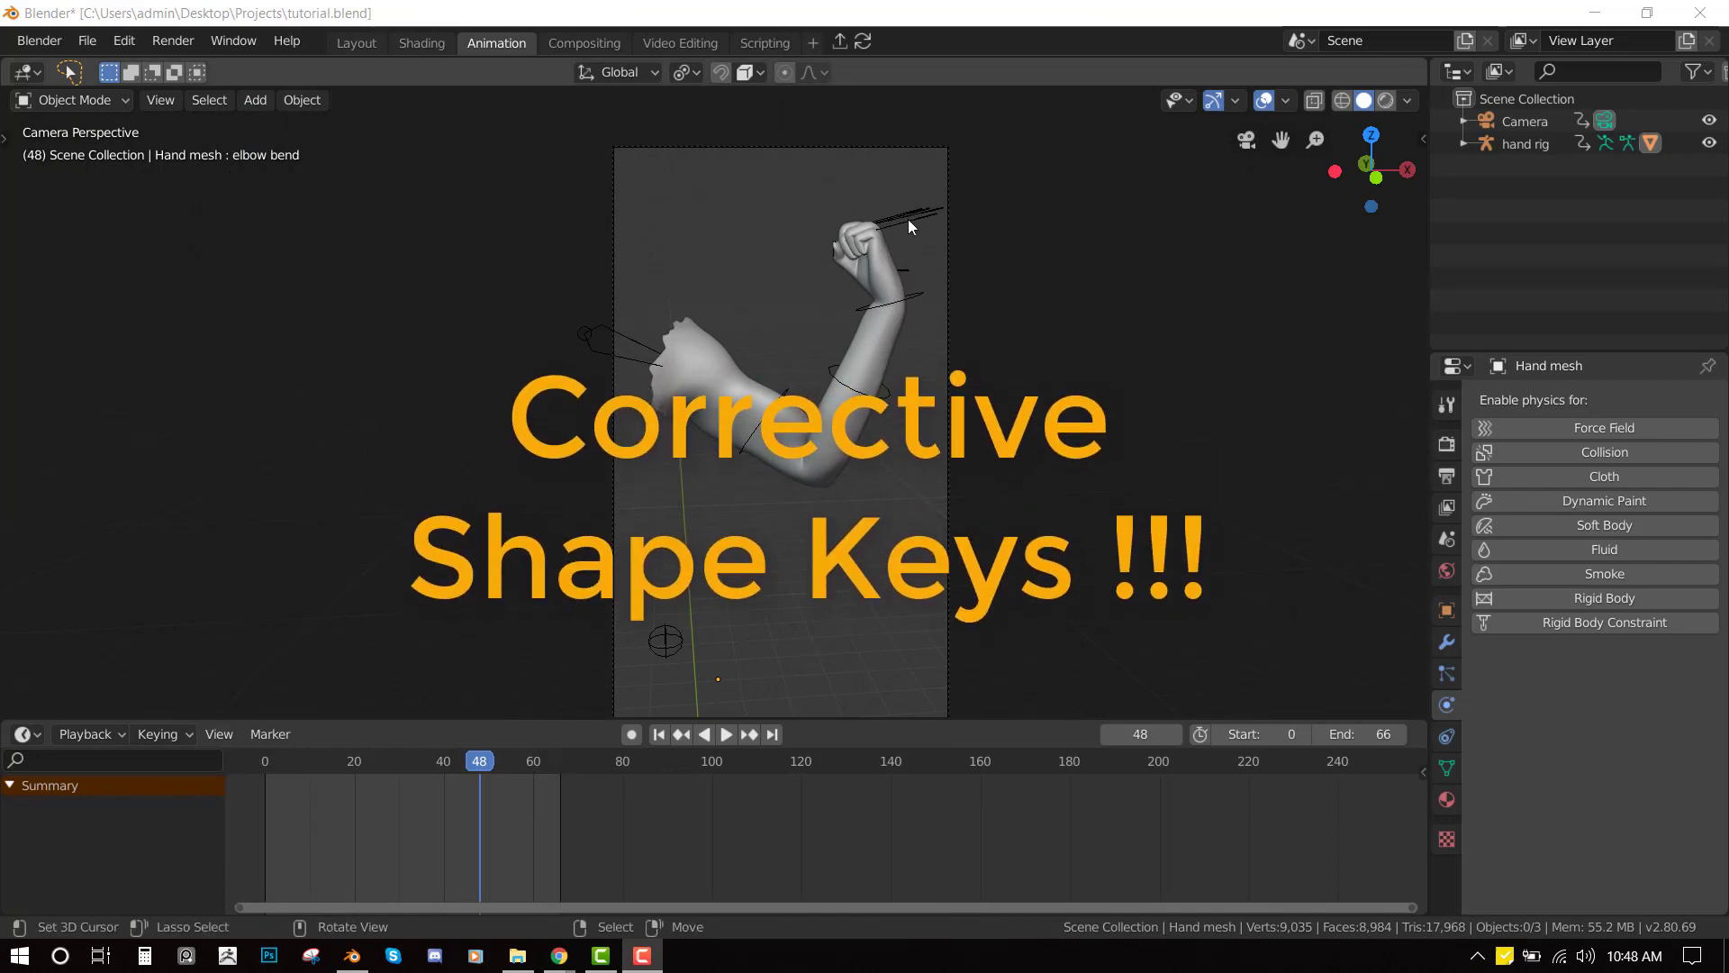
- Select the arm rig, rewind the timeline to the start, and play the flexing animation
click(899, 371)
drag(563, 775, 293, 831)
key(space)
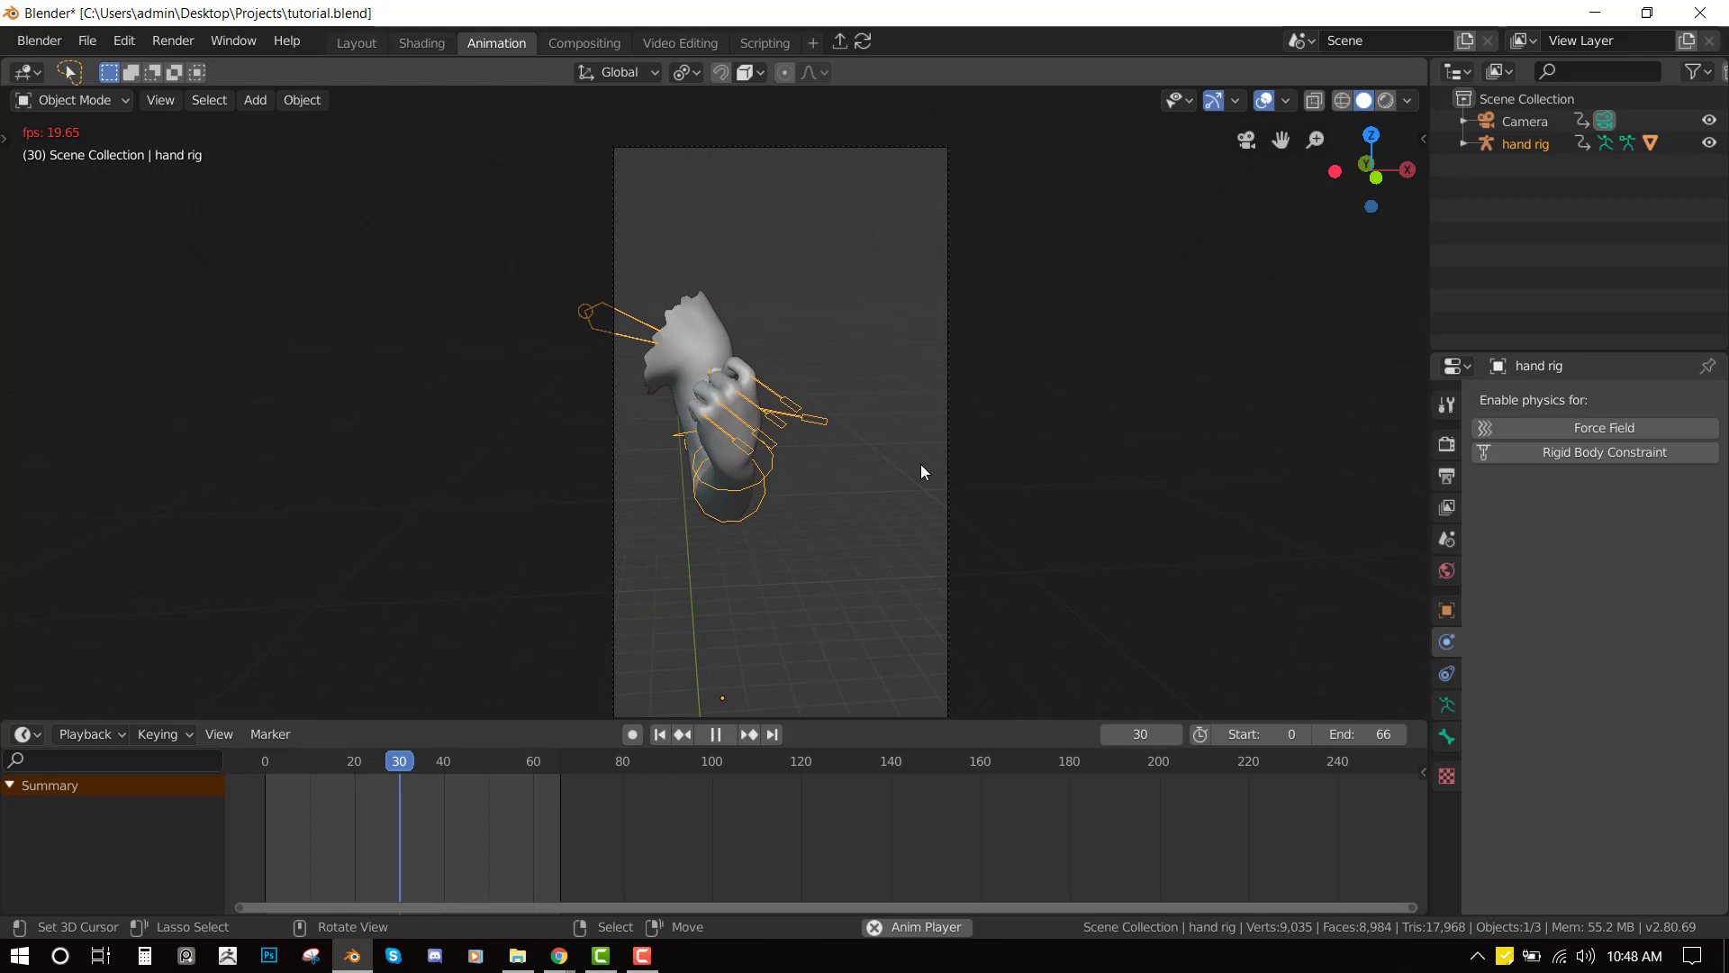
- Turn off the shoulder bulgd and muscle flex 1 shape keys and replay to frame 51
key(space)
click(834, 419)
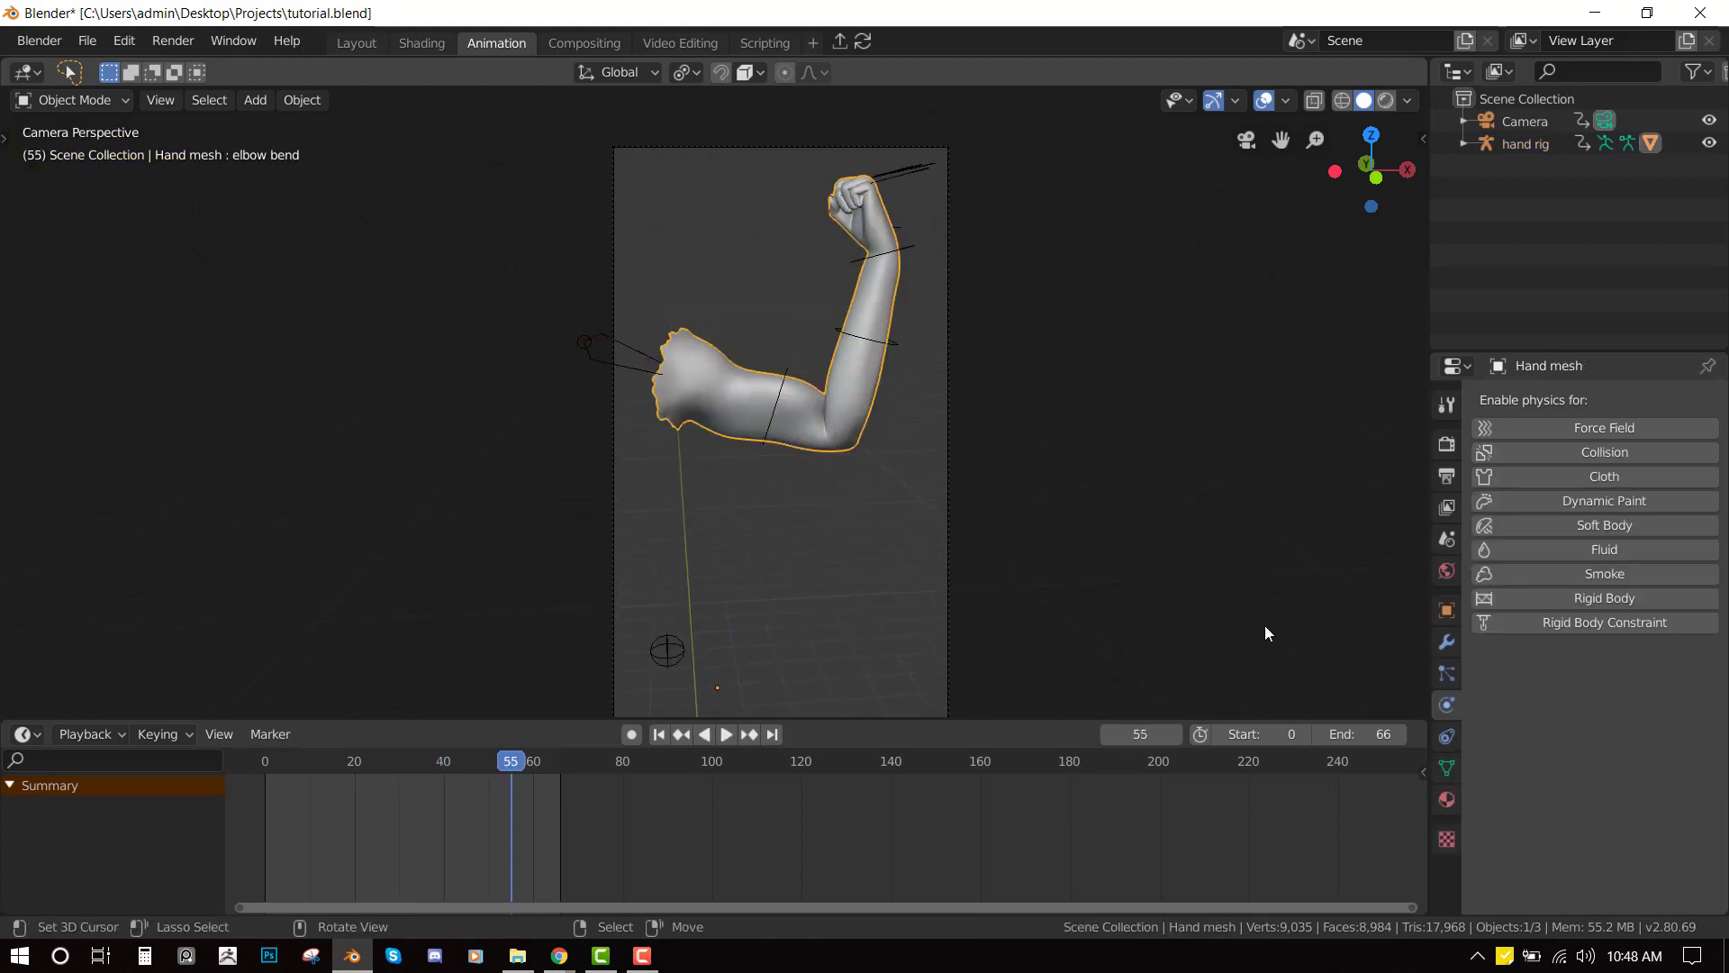
click(1447, 768)
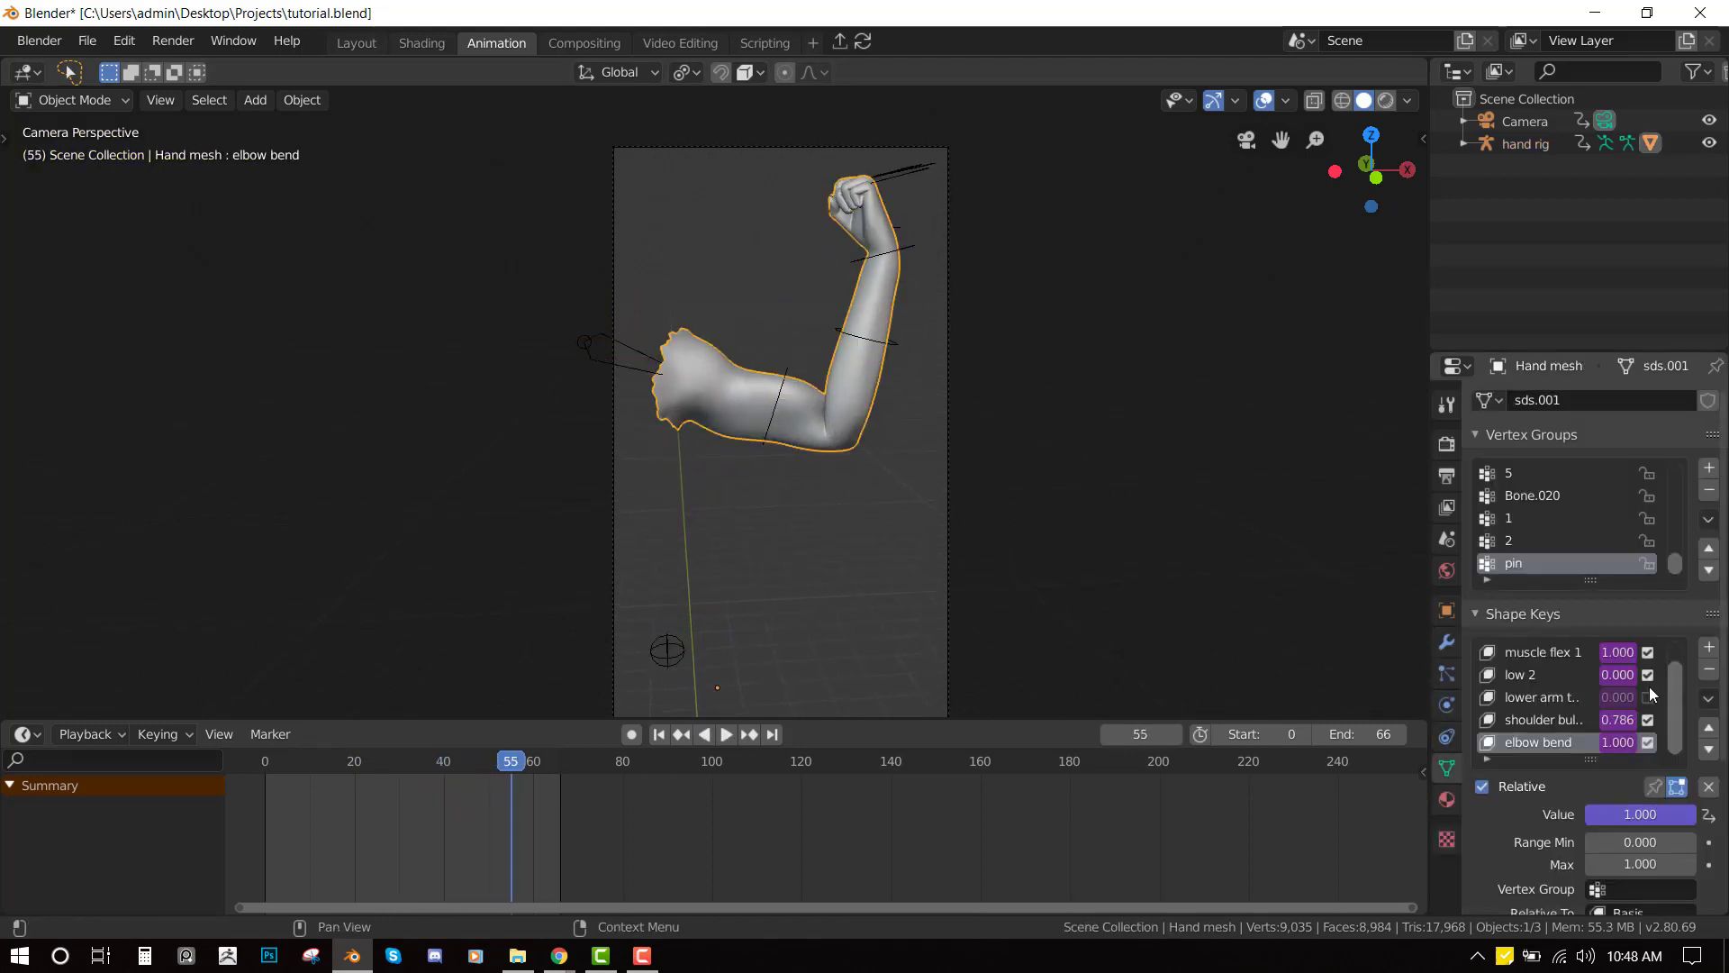
click(1647, 720)
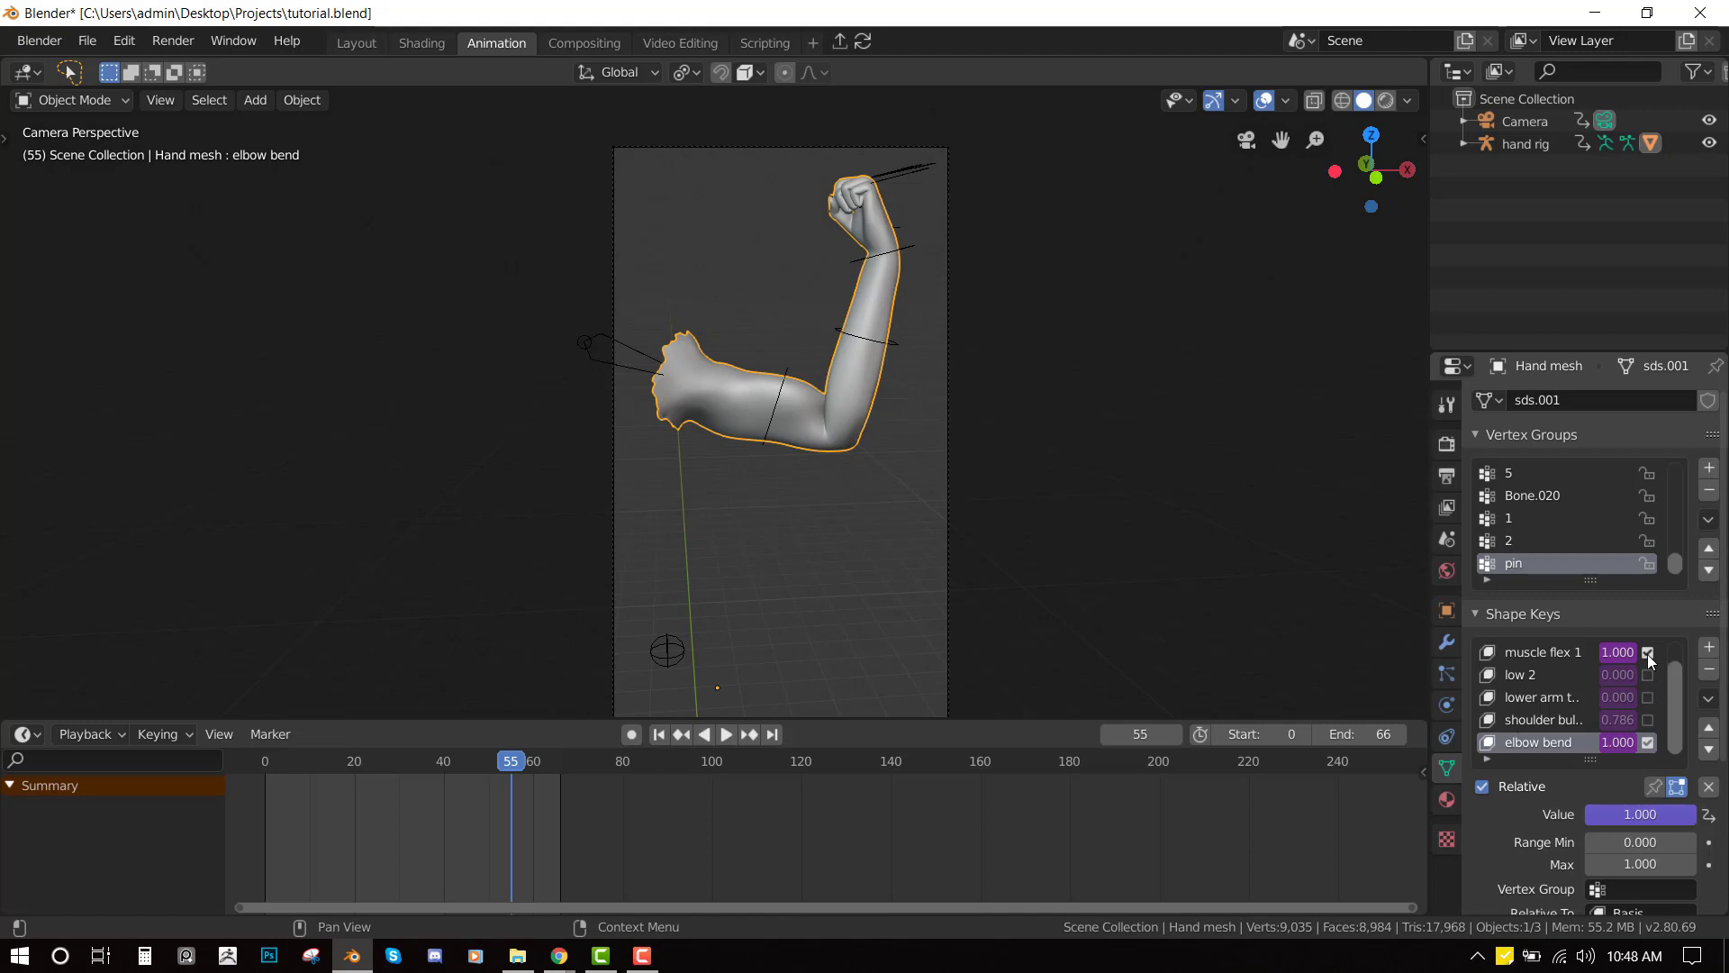
click(1647, 652)
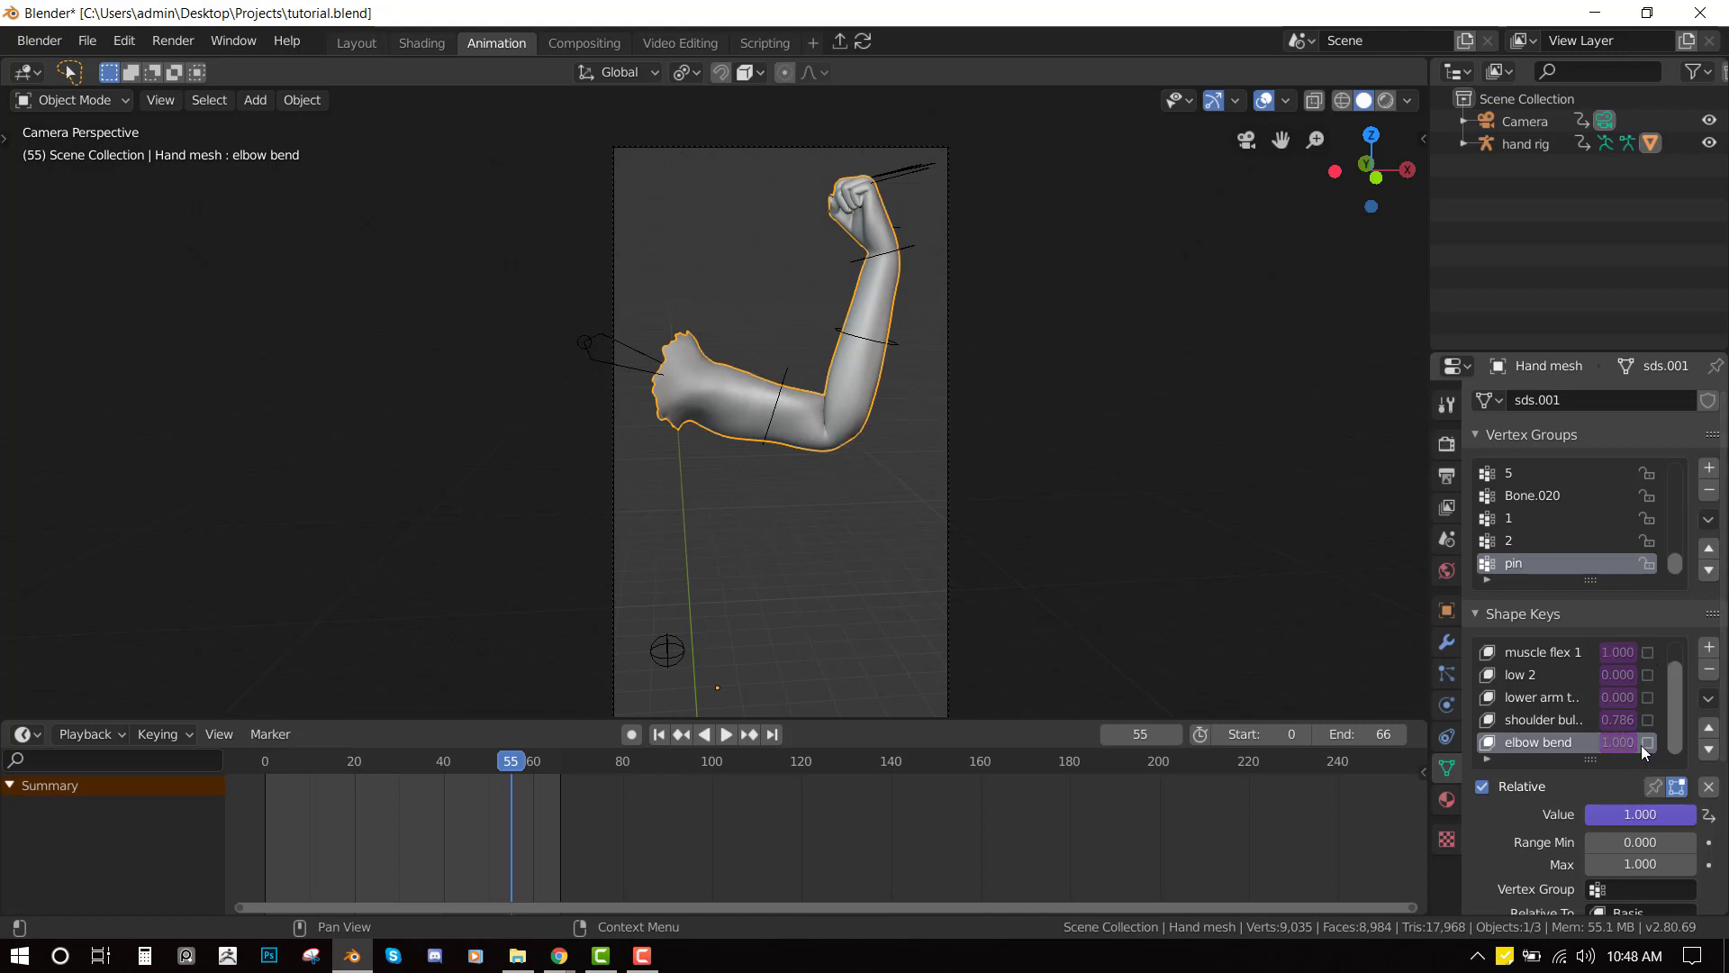
scroll(1631, 716, up, 1)
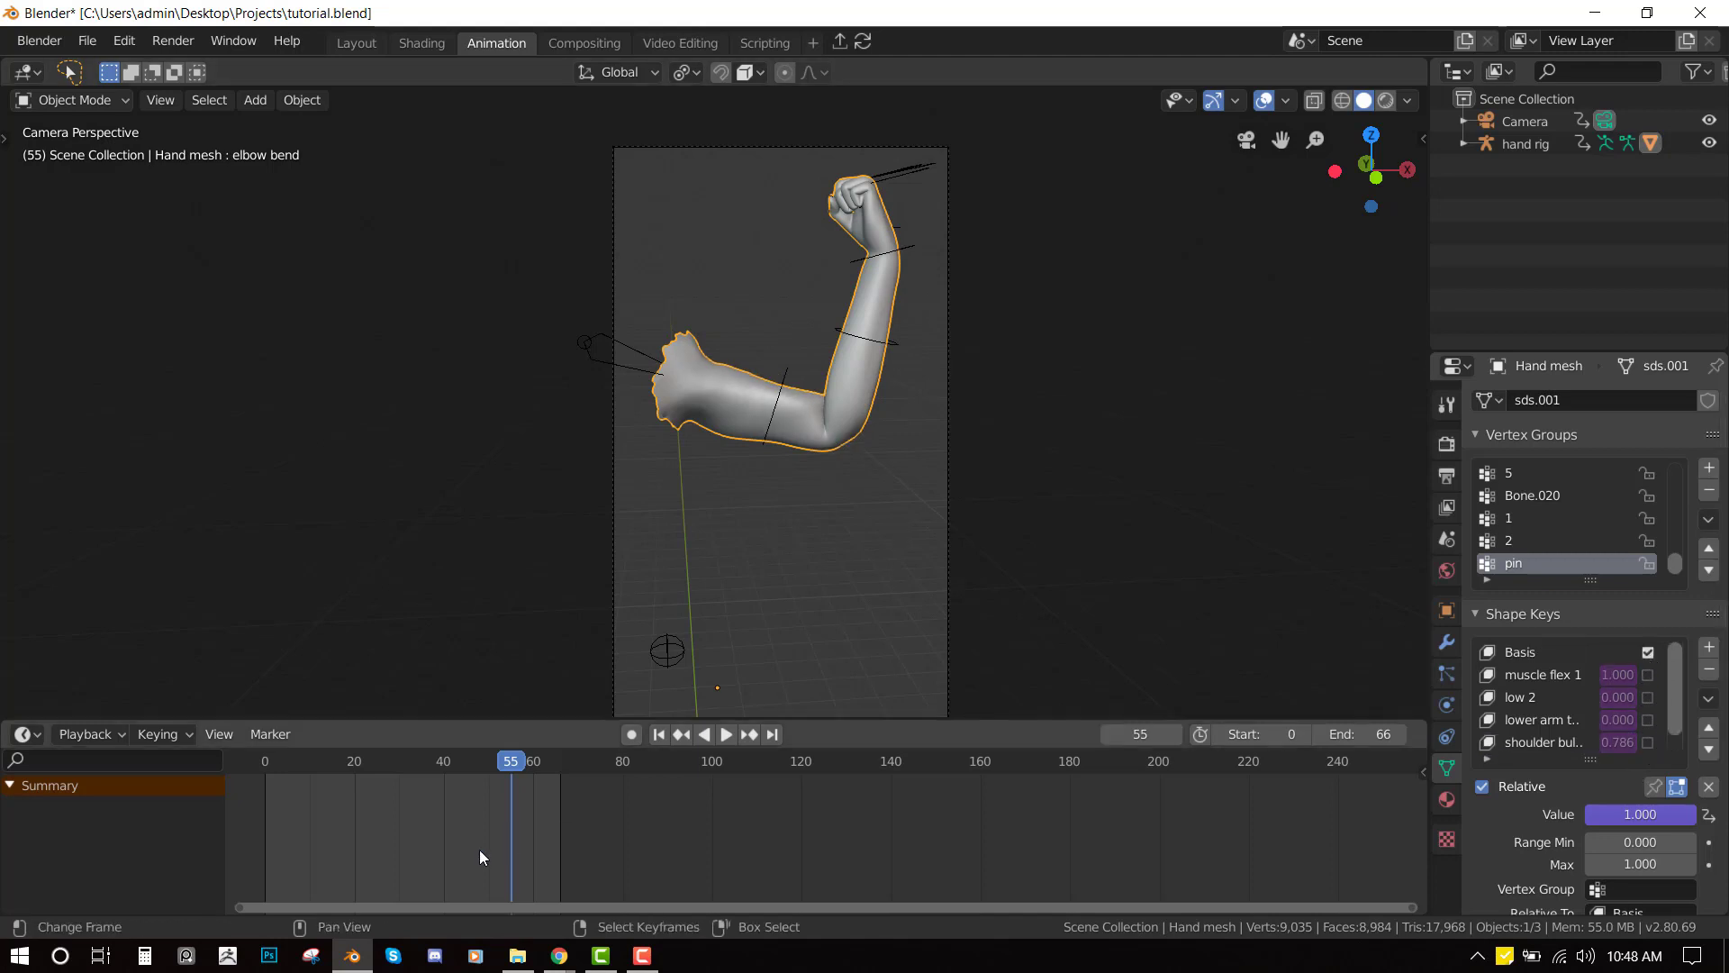
key(space)
drag(450, 840, 494, 872)
key(space)
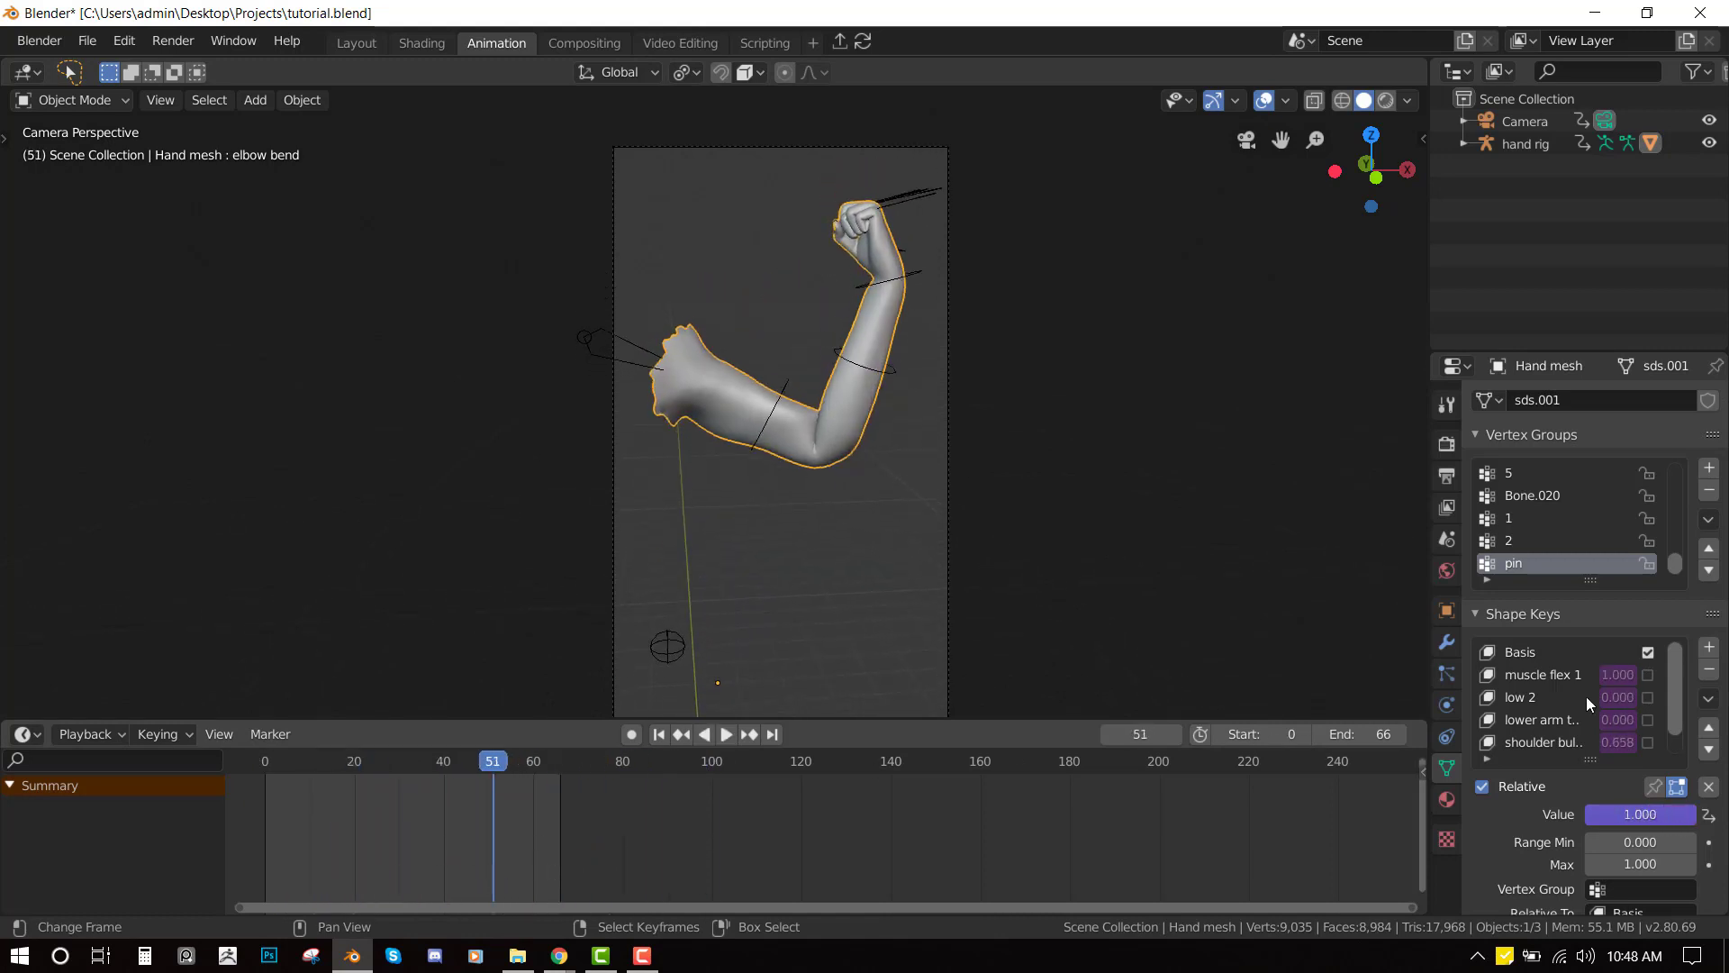
- Re-enable shoulder bulgd, muscle flex 1 and elbow bend, then delete the elbow bend shape key
click(1648, 743)
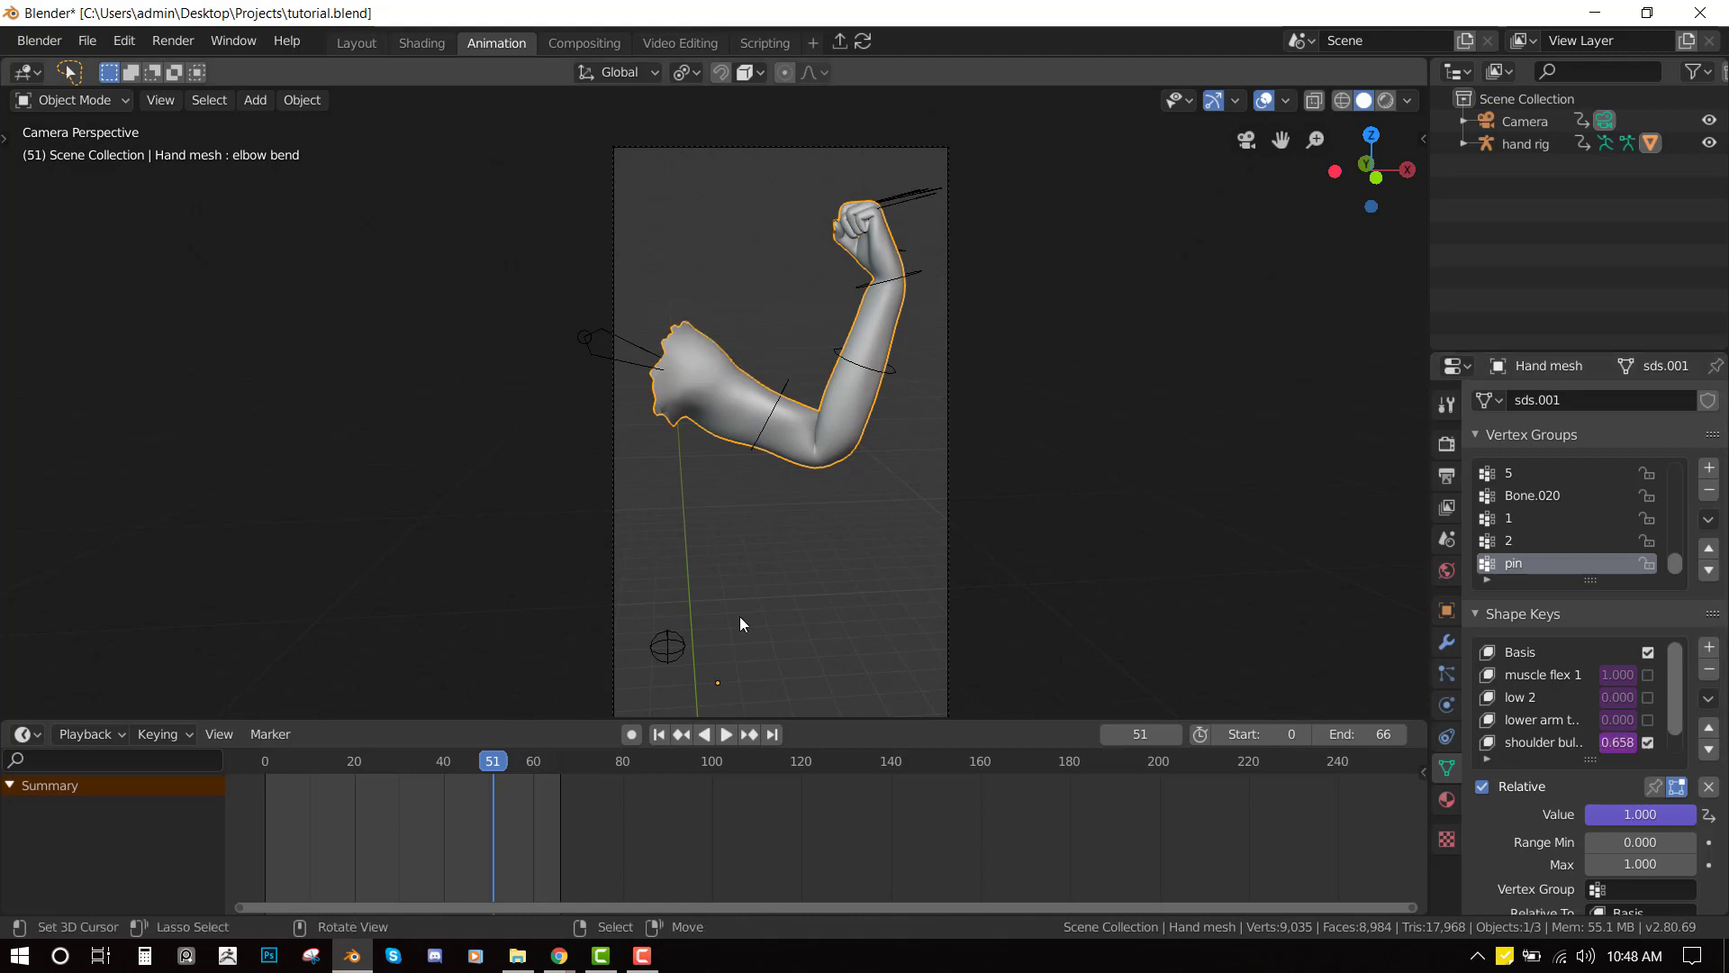
scroll(789, 447, up, 2)
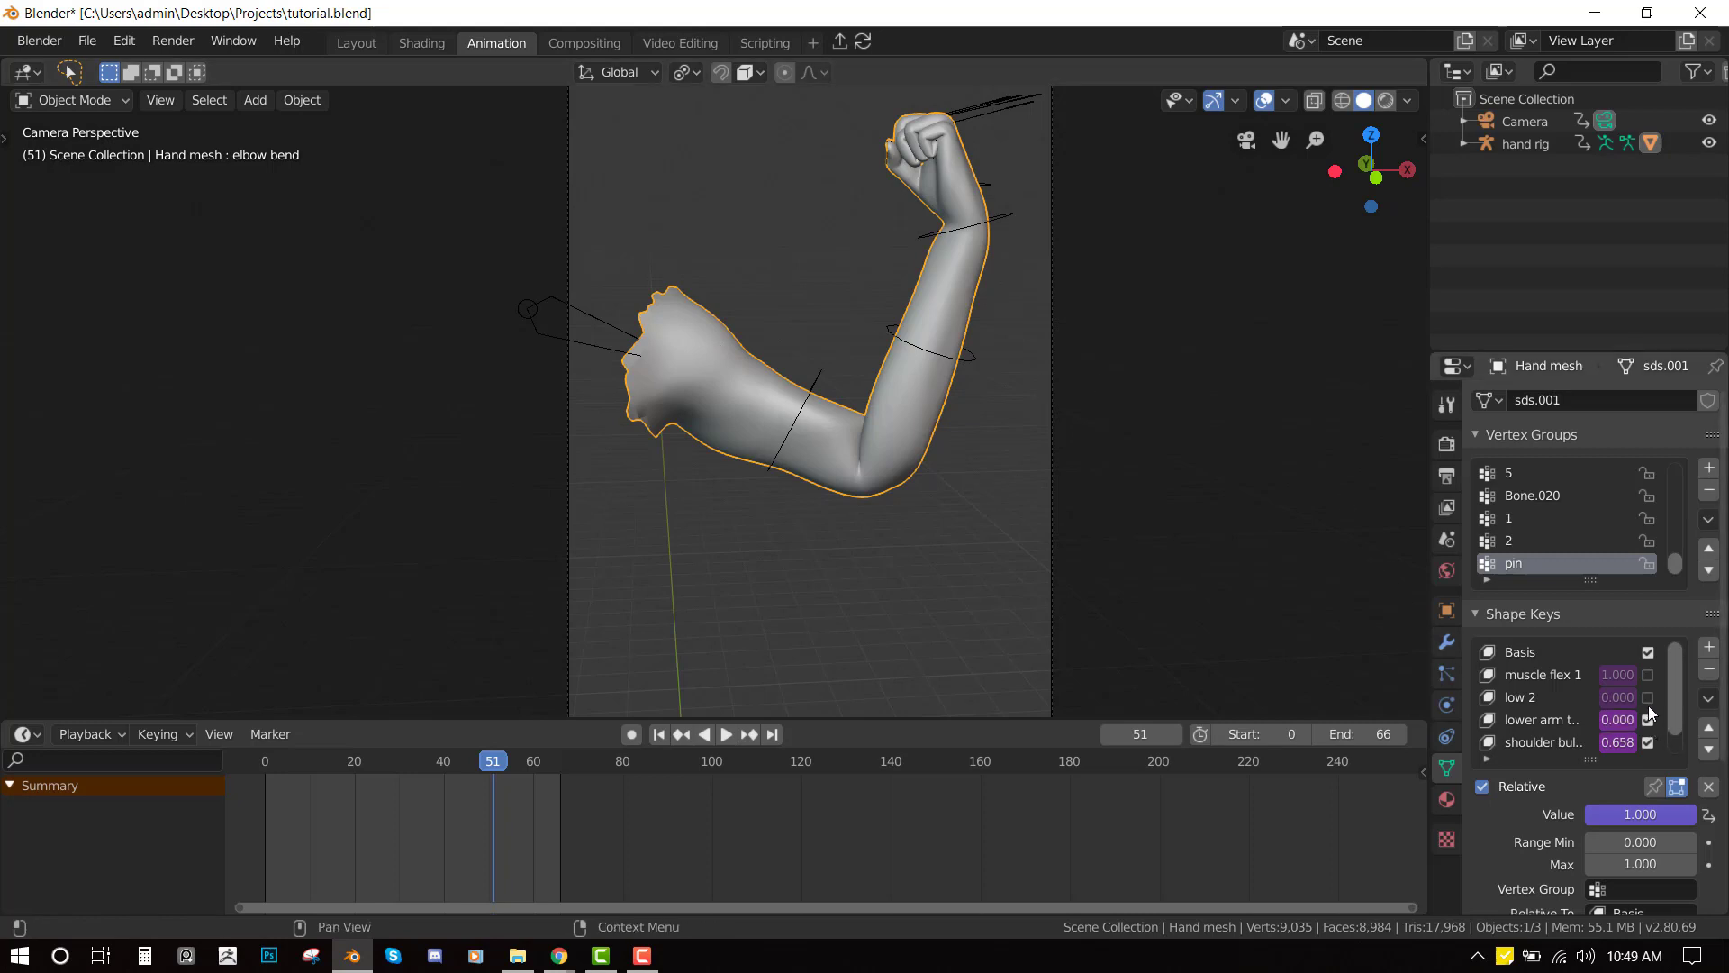
click(1648, 675)
scroll(1651, 675, down, 1)
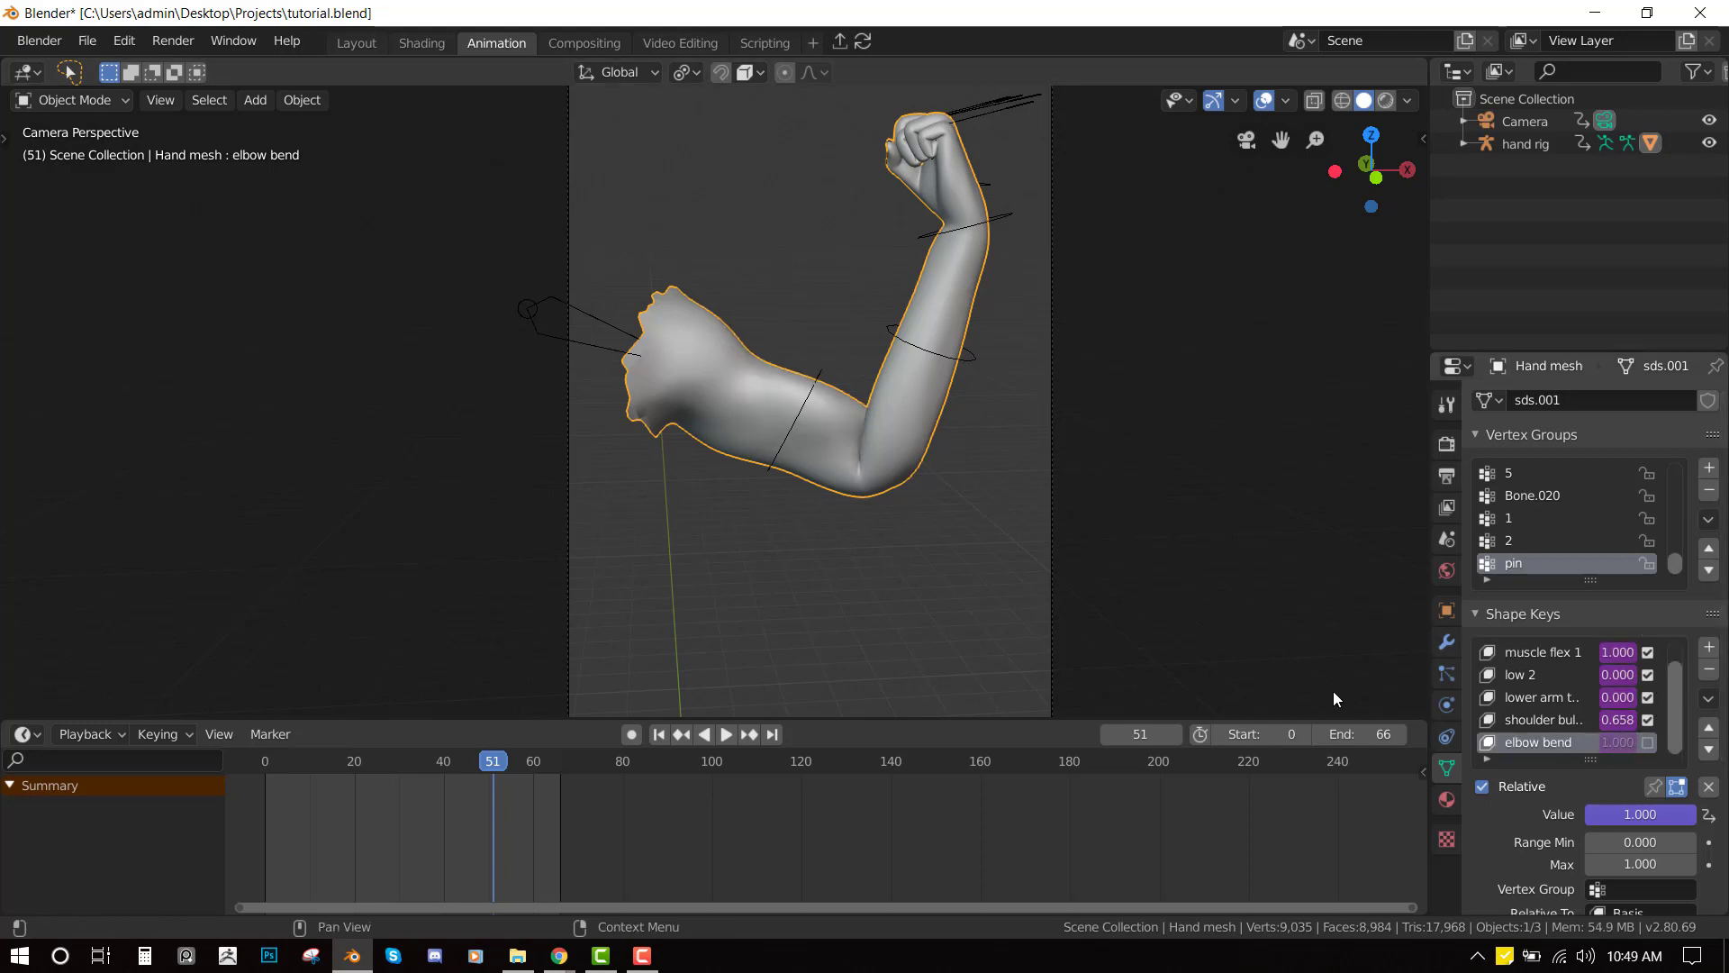
click(1647, 742)
scroll(996, 388, up, 2)
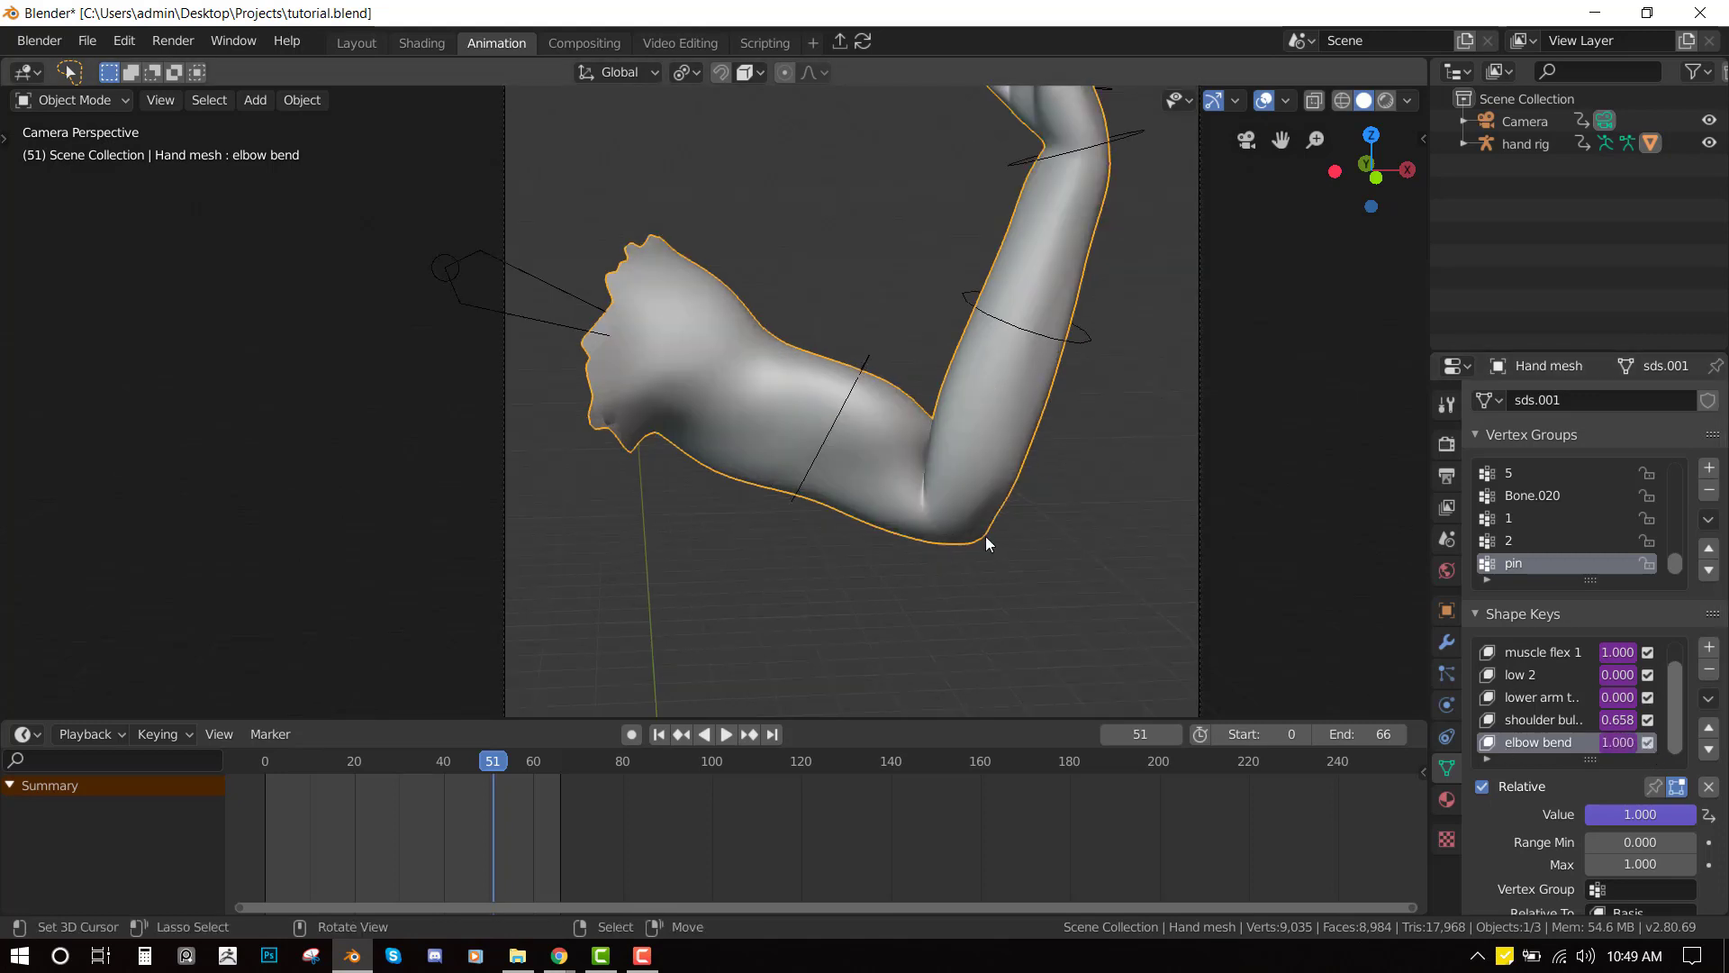
click(1709, 669)
- At frame 0 in right view, clear all rig bones' rotations and locations in Pose Mode
key(shift+Left)
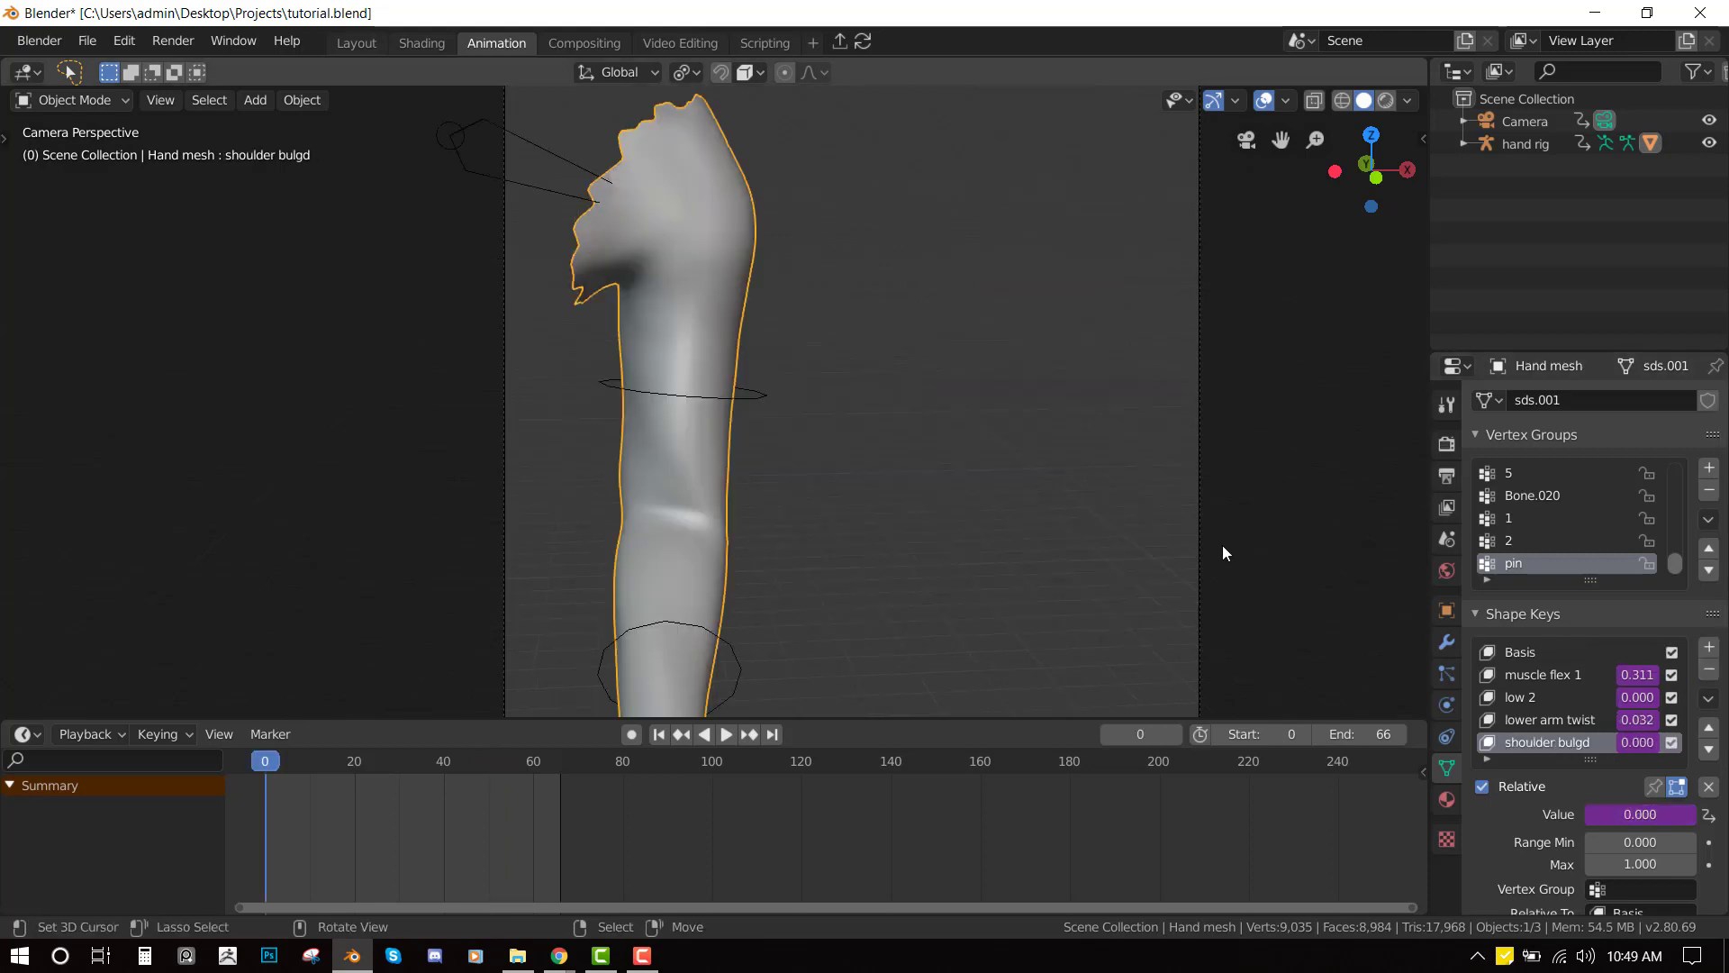
key(KP_3)
click(607, 613)
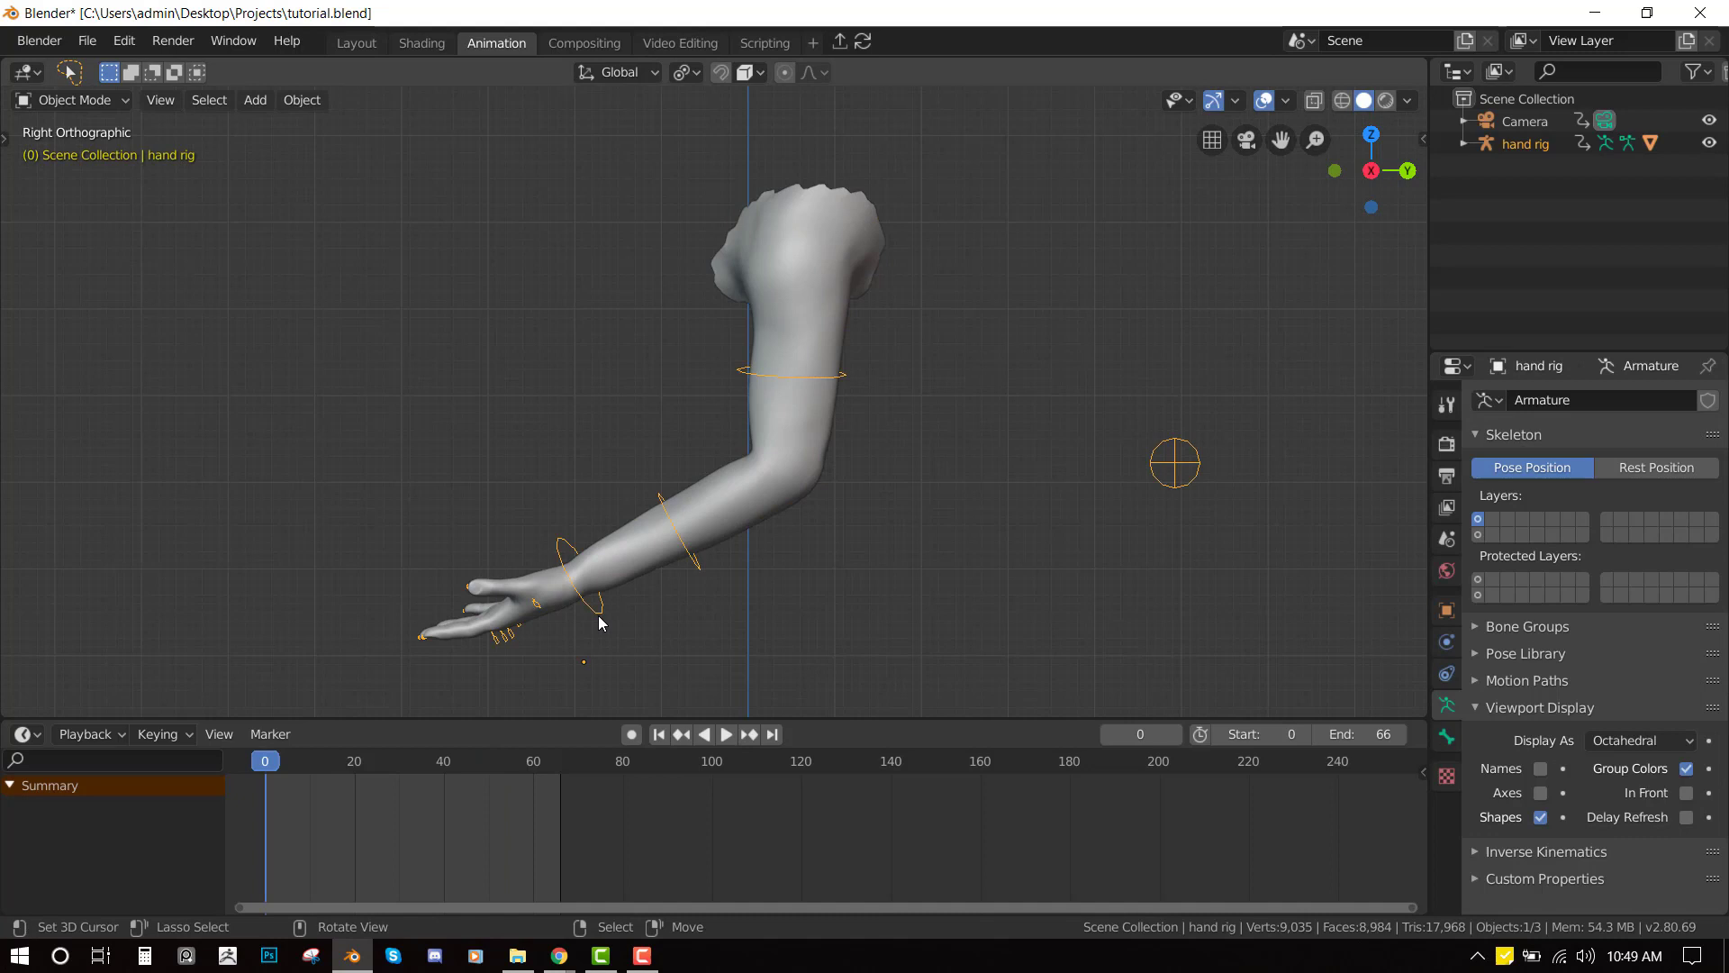
key(ctrl+Tab)
click(607, 612)
key(a)
key(alt+r)
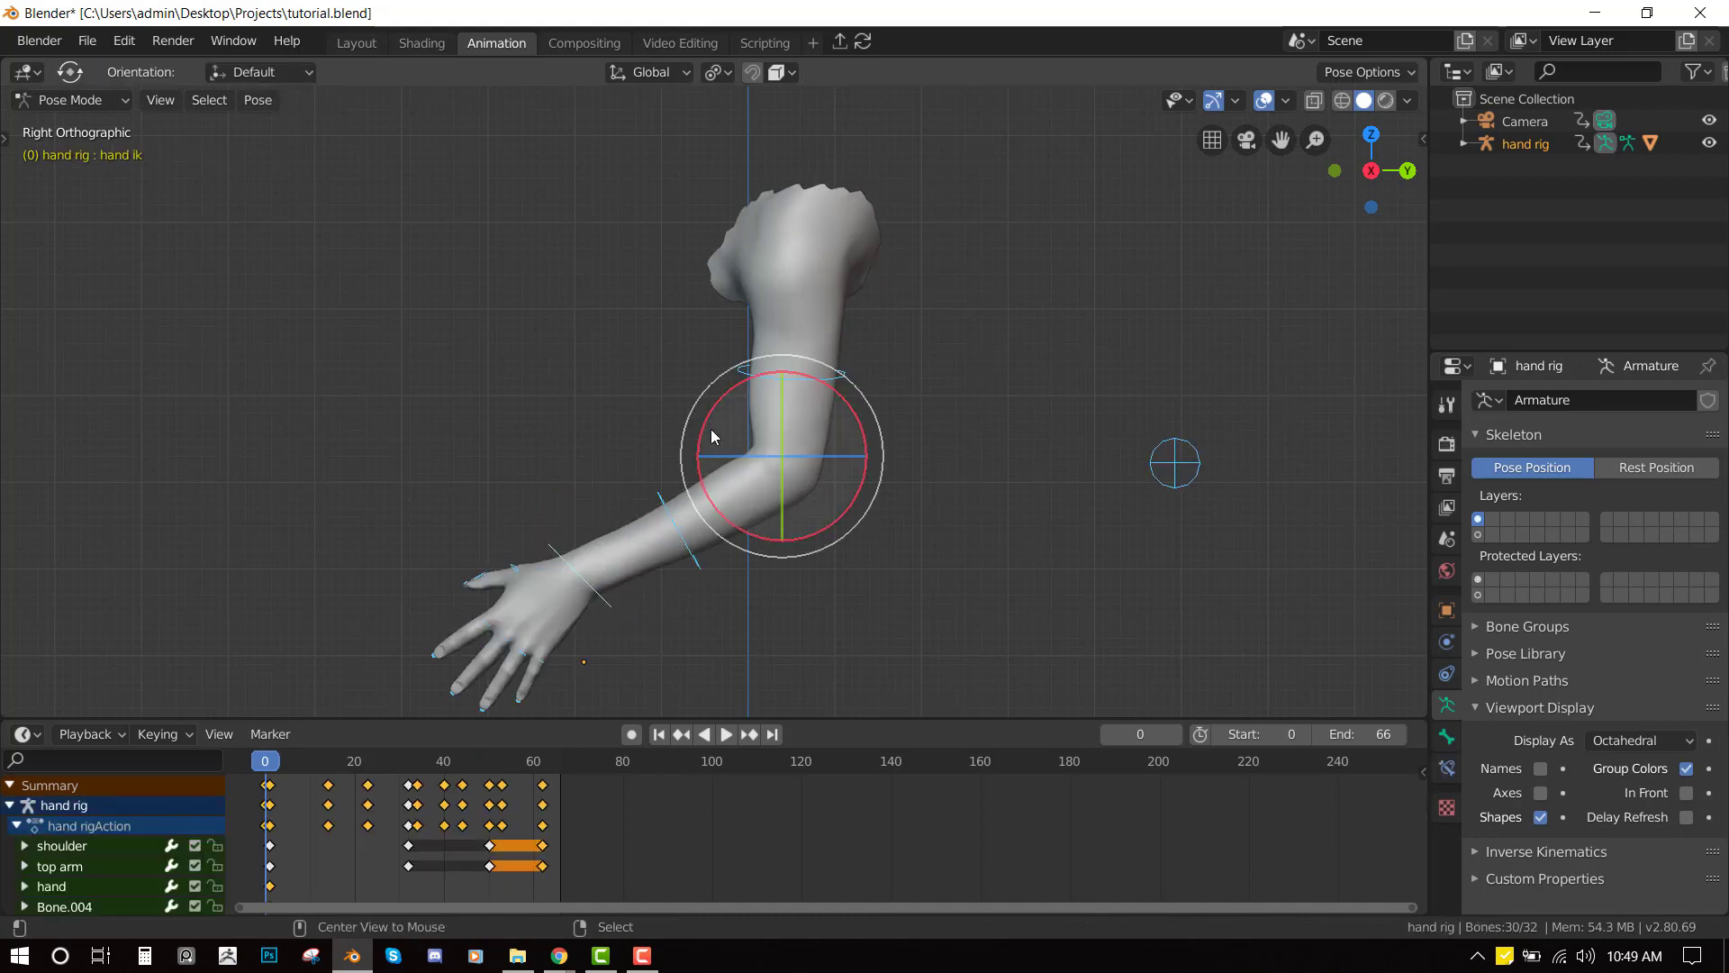
key(alt+g)
key(KP_Decimal)
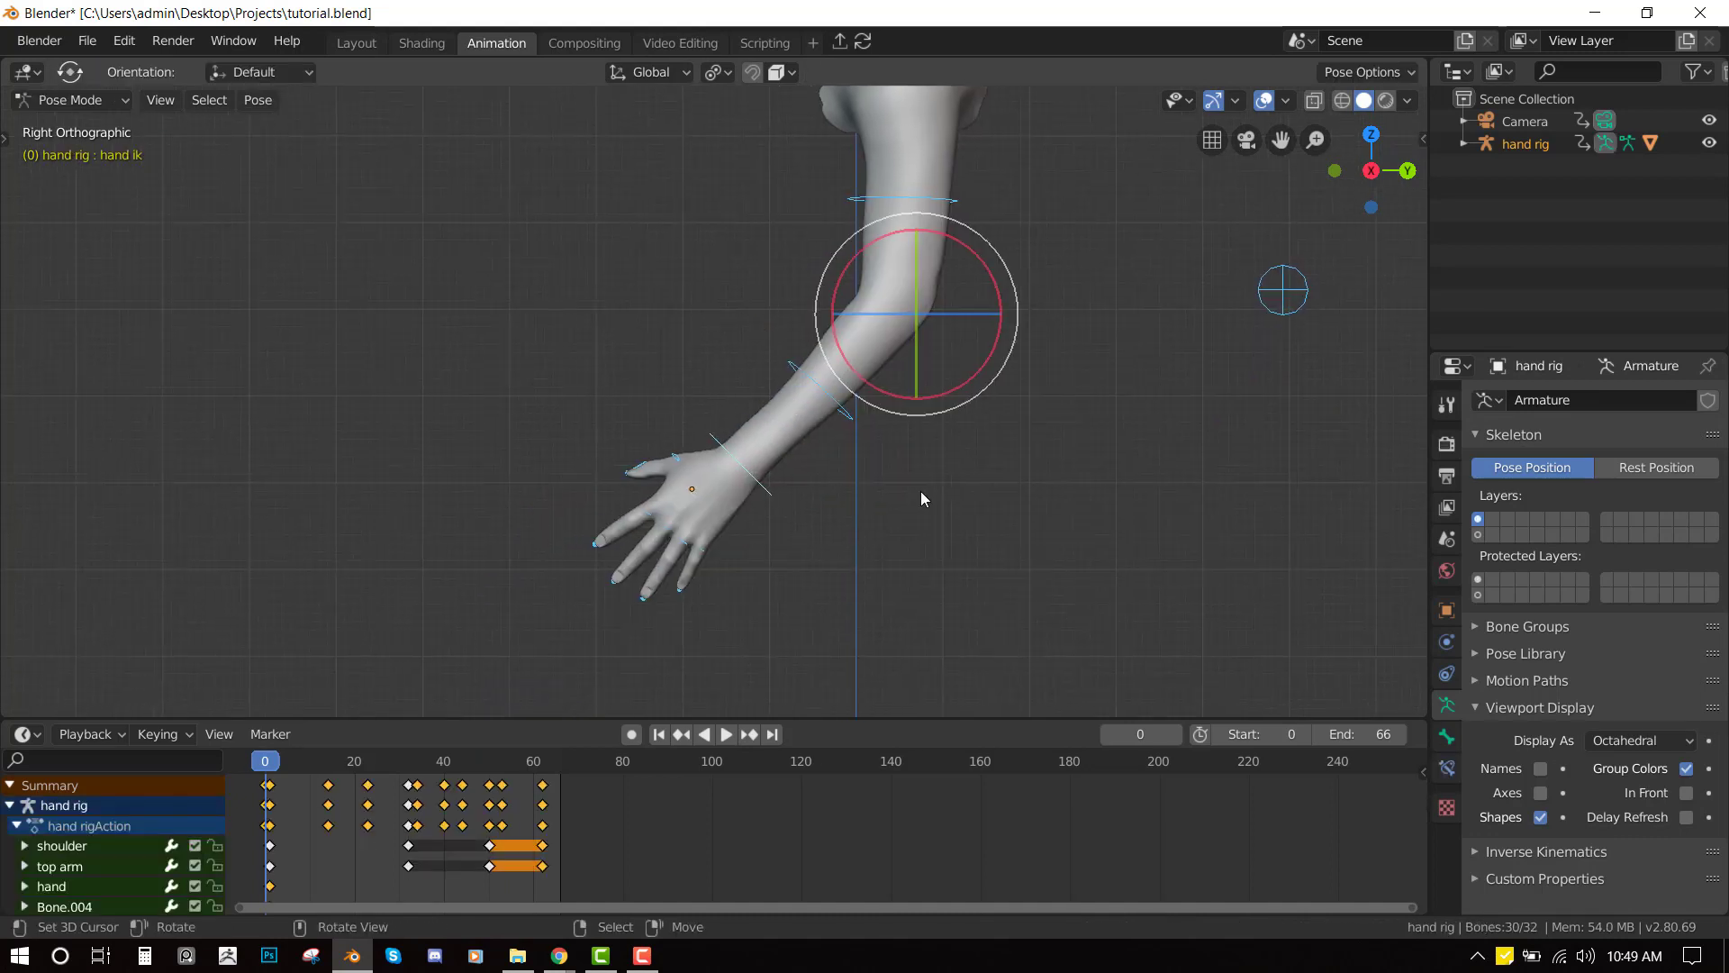
- Move and rotate the hand ik bone so the forearm bends at a right angle
click(784, 492)
shift+middle_drag(785, 492, 753, 625)
key(g)
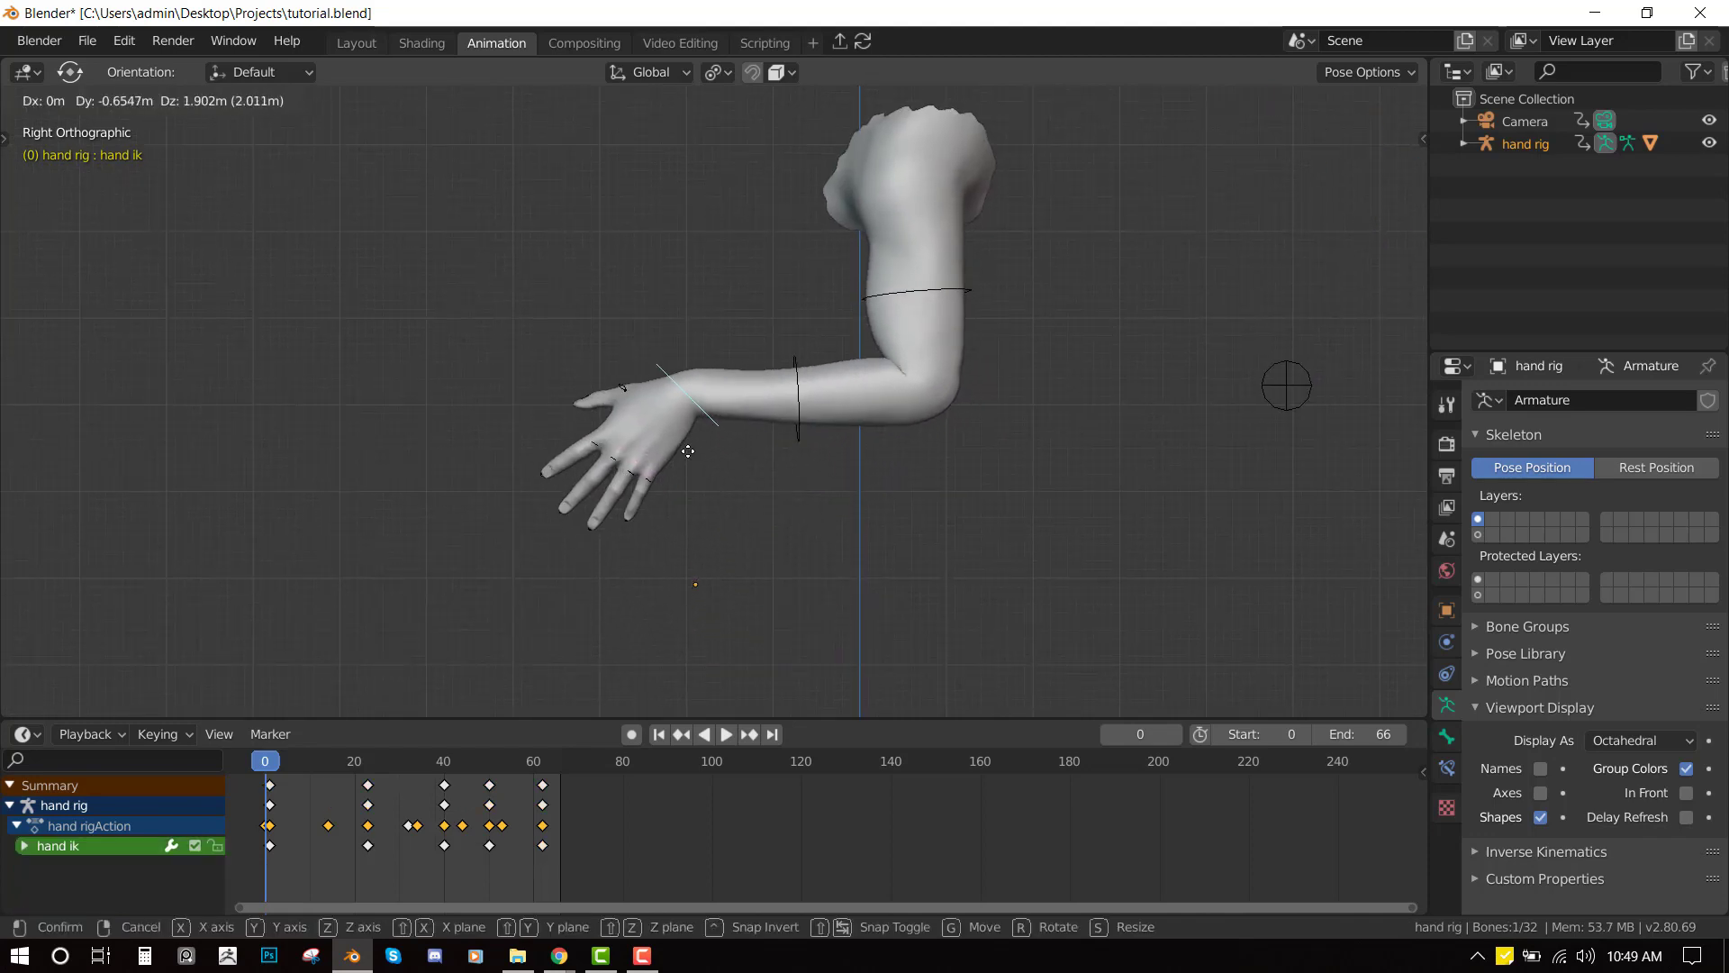
click(683, 436)
key(r)
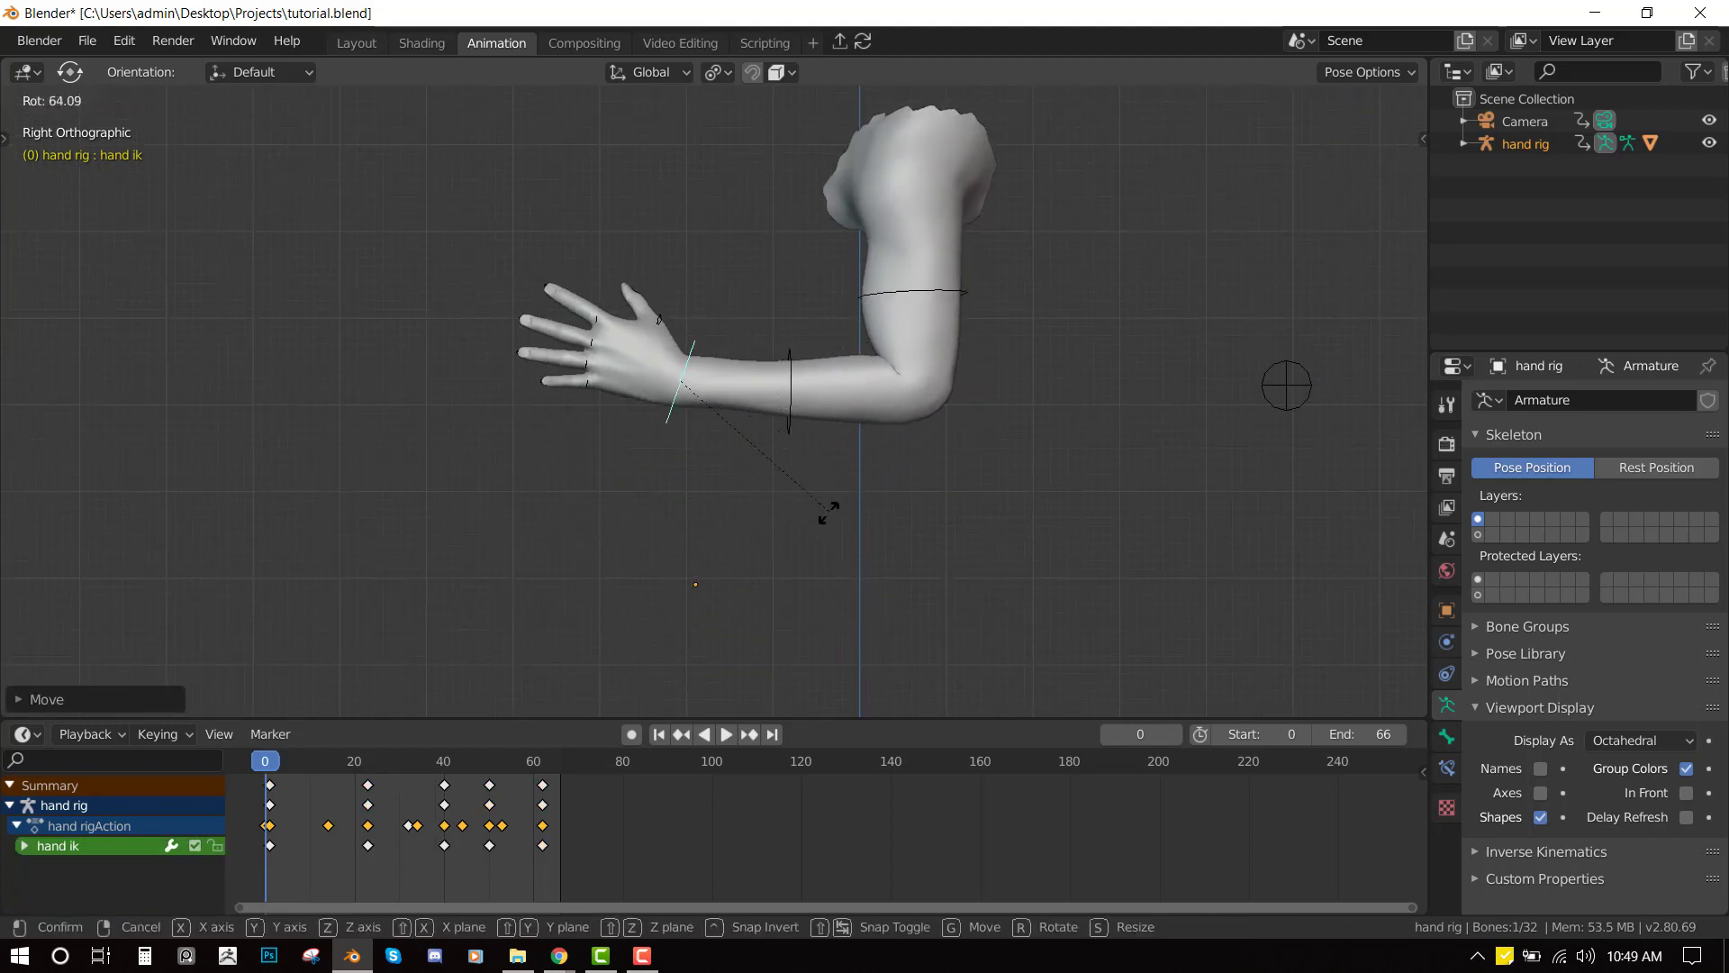
click(854, 473)
scroll(938, 322, up, 3)
scroll(1072, 252, down, 1)
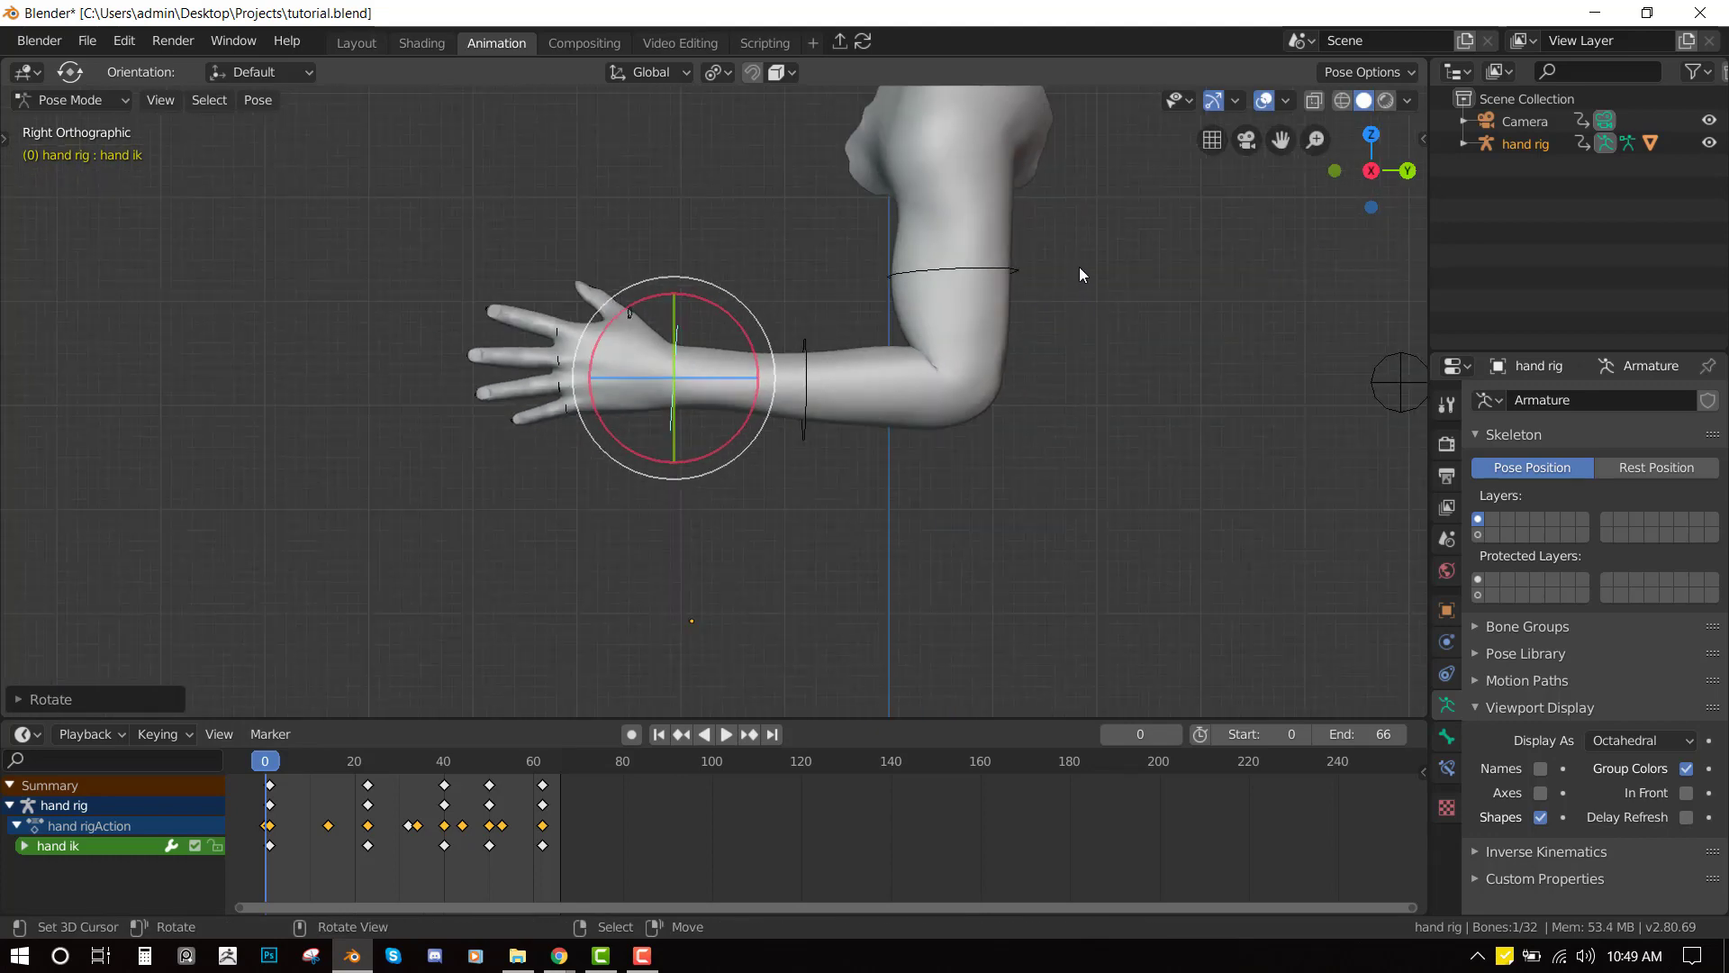
key(ctrl+Tab)
- Add a new shape key to the arm mesh and name it 'elbow bend'
click(946, 397)
scroll(928, 429, down, 2)
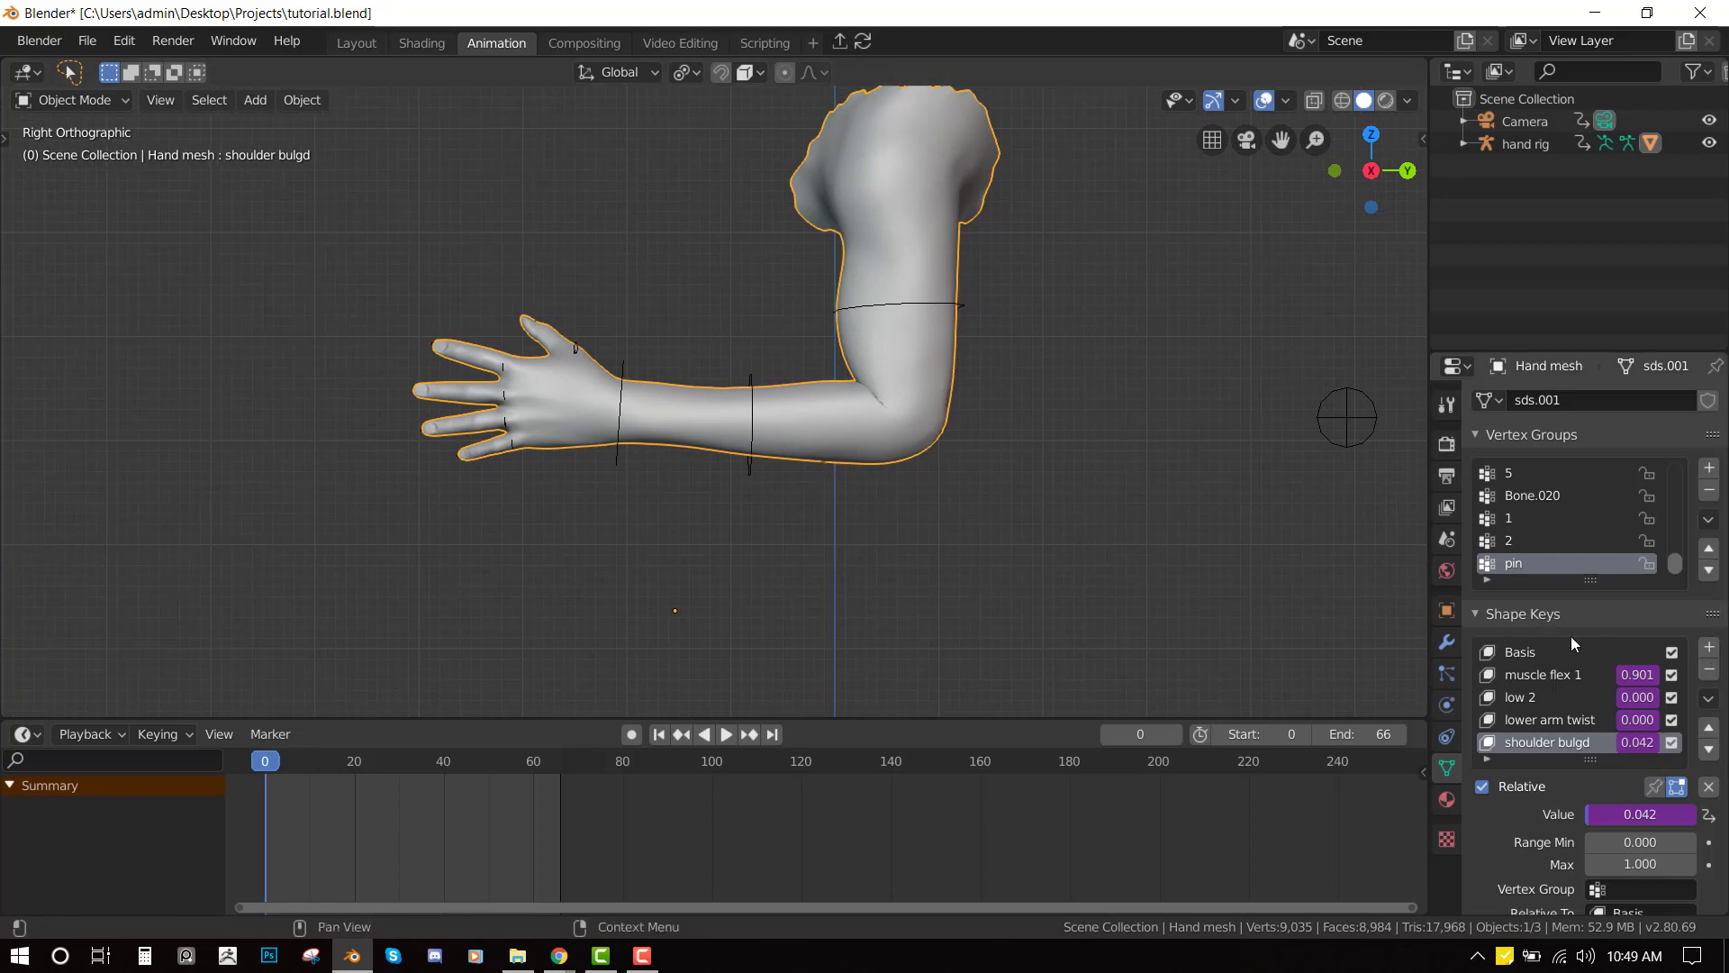
click(1710, 648)
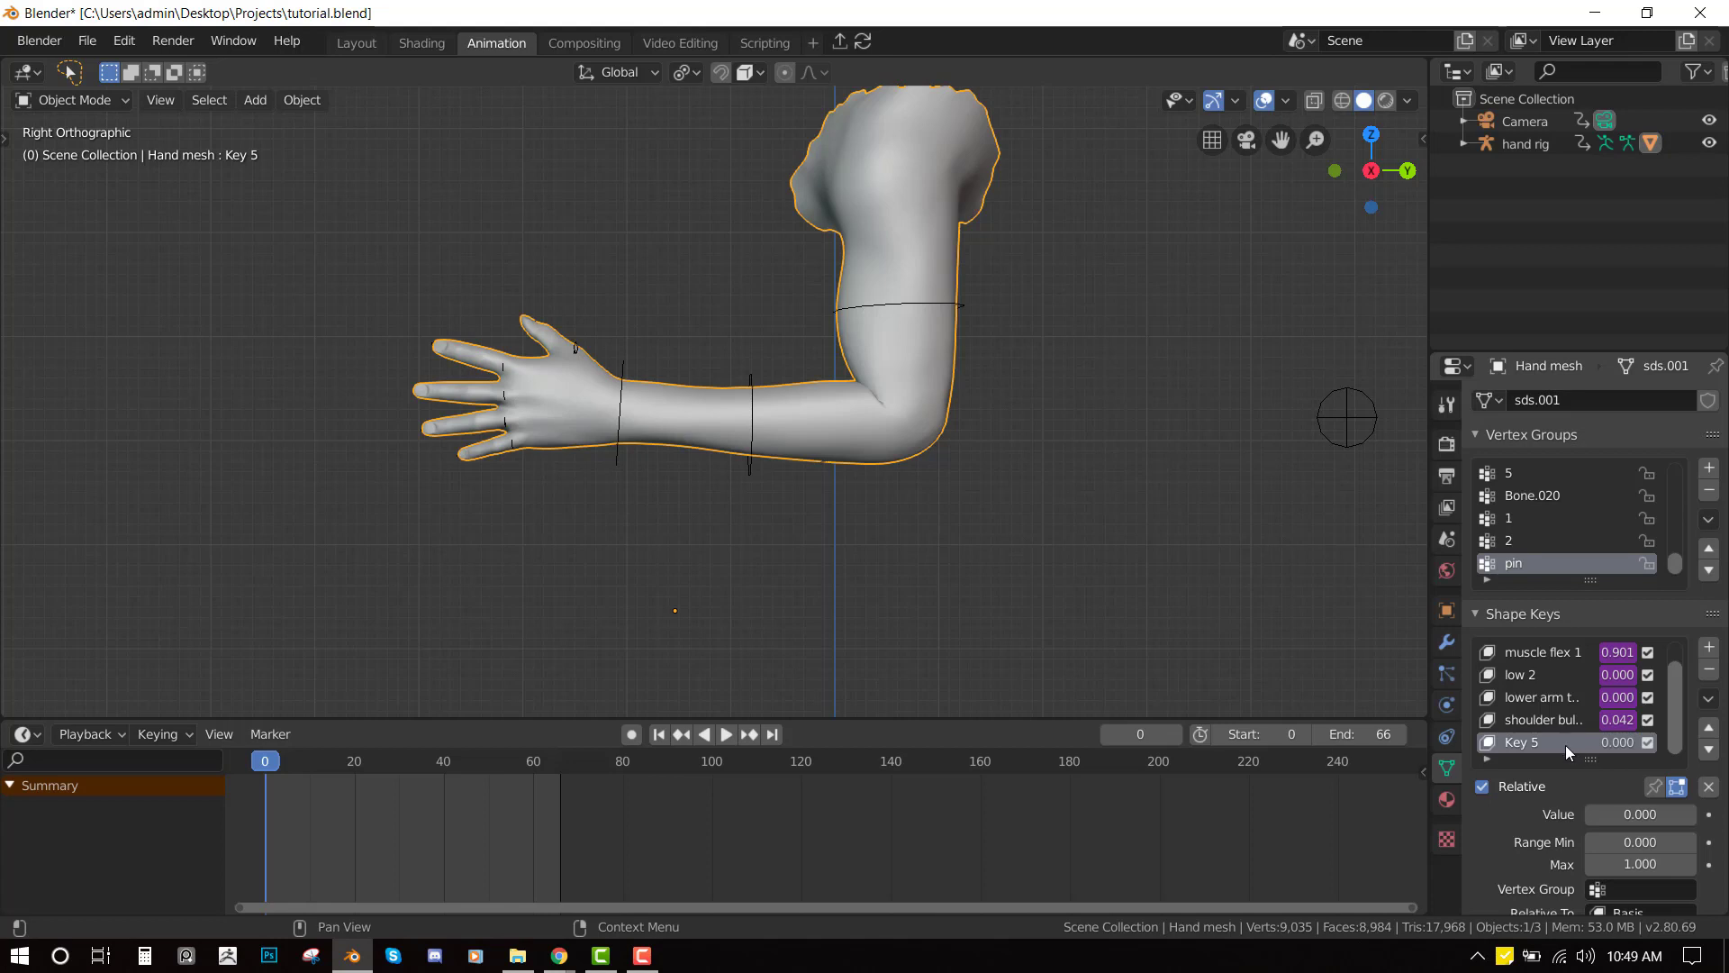
double_click(1565, 744)
text(elbow bend)
key(Return)
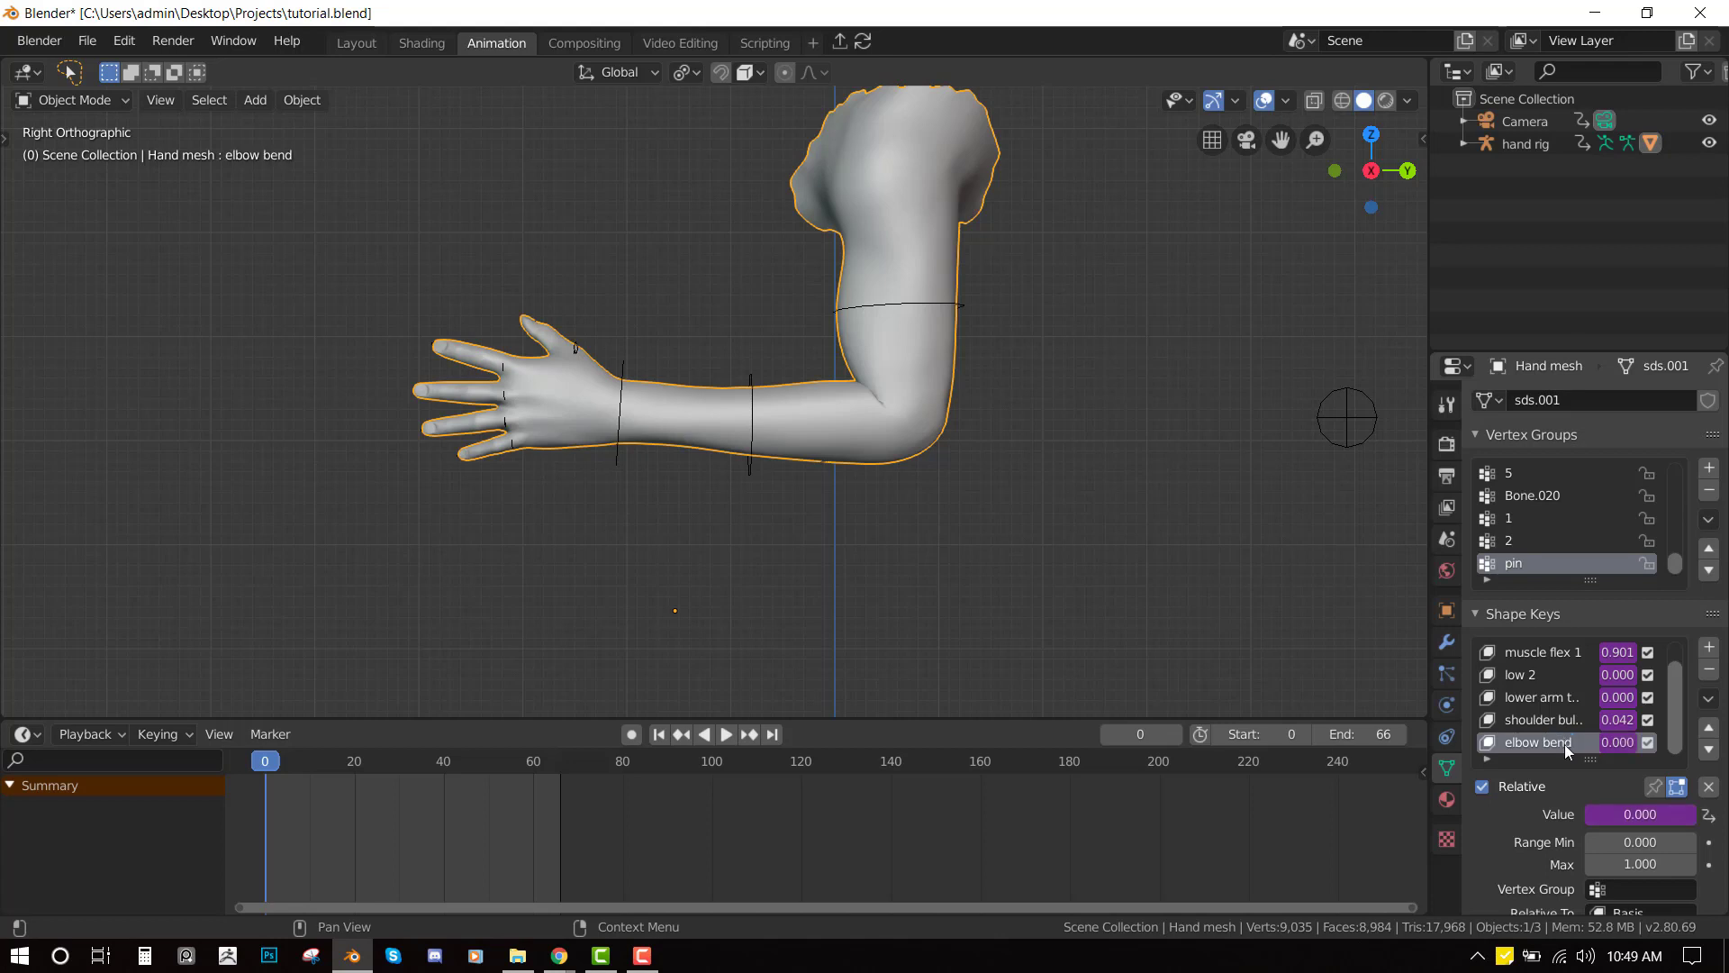
- Delete the elbow bend value's driver and set the value to 1.000
right_click(1608, 748)
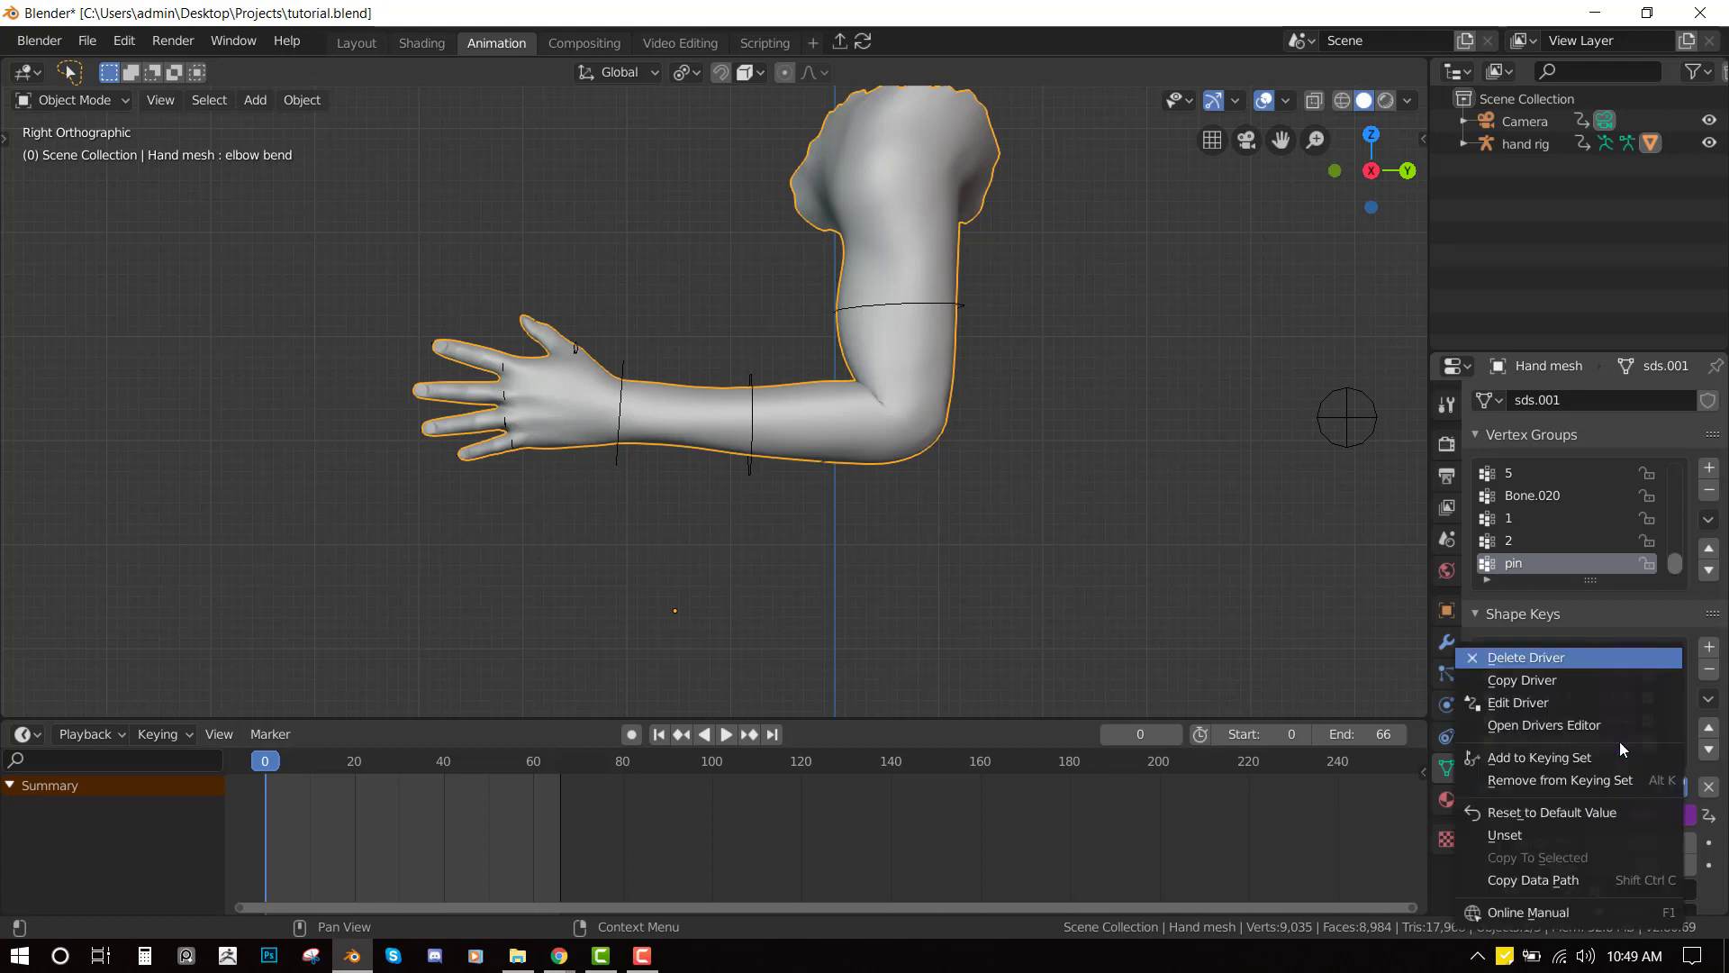
click(1560, 659)
drag(1603, 822, 1666, 822)
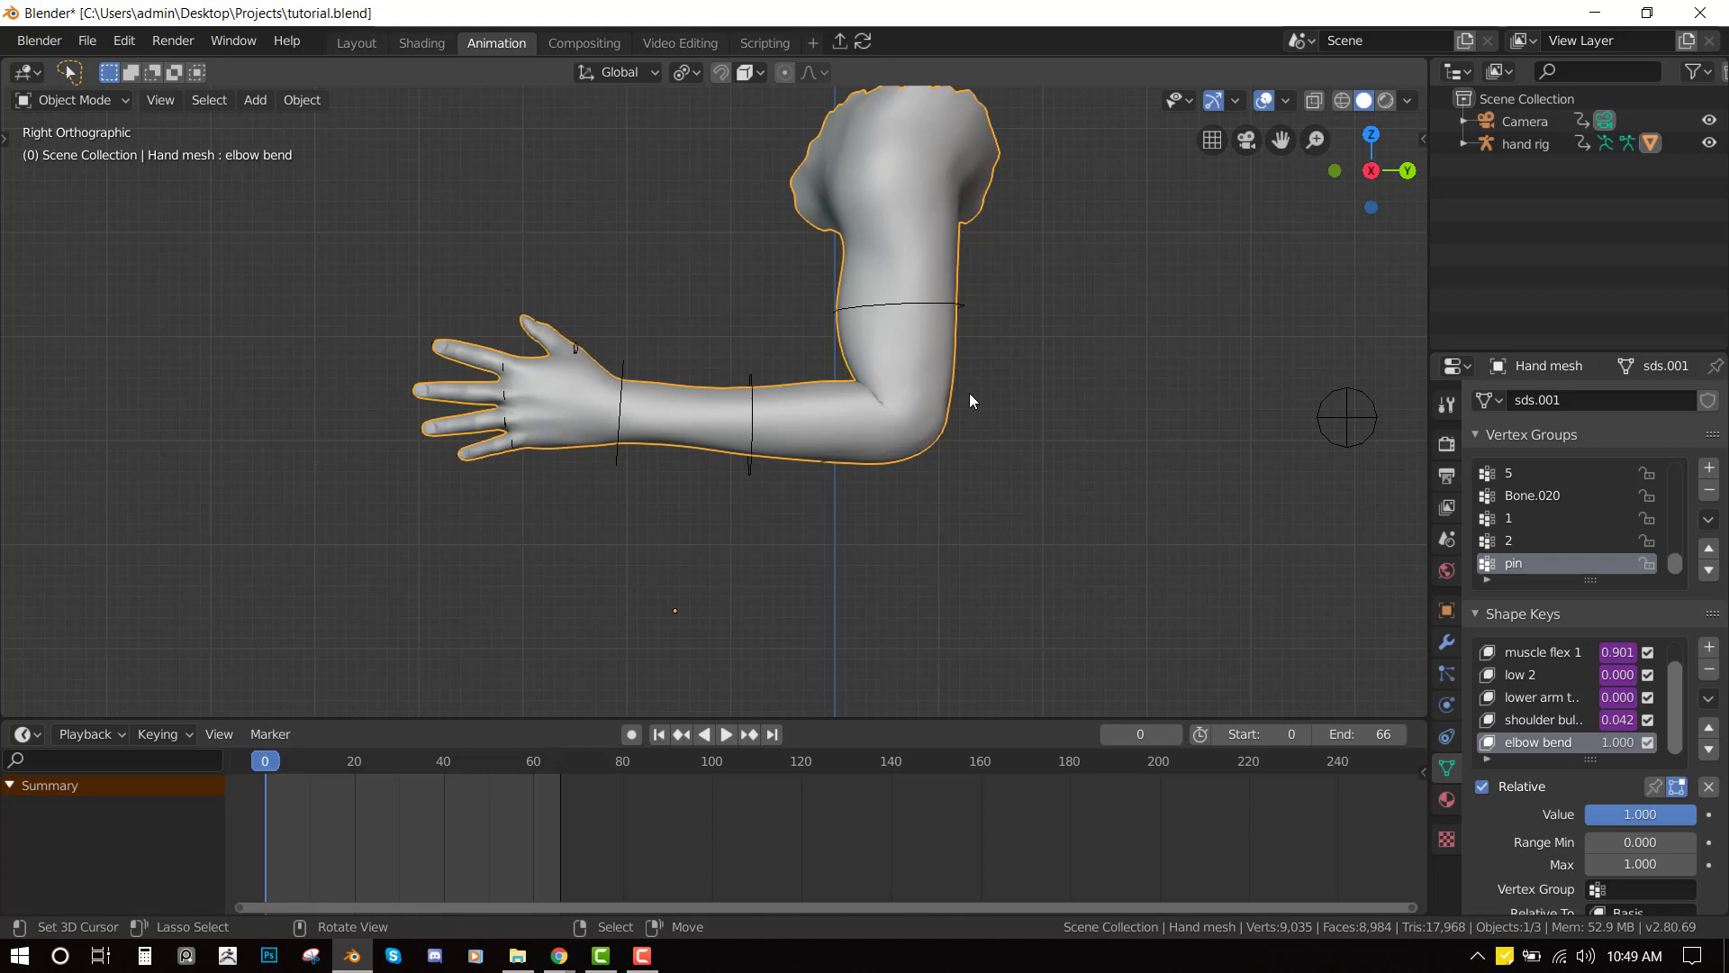
- Put the arm mesh into Sculpt Mode with the Grab brush
key(ctrl+Tab)
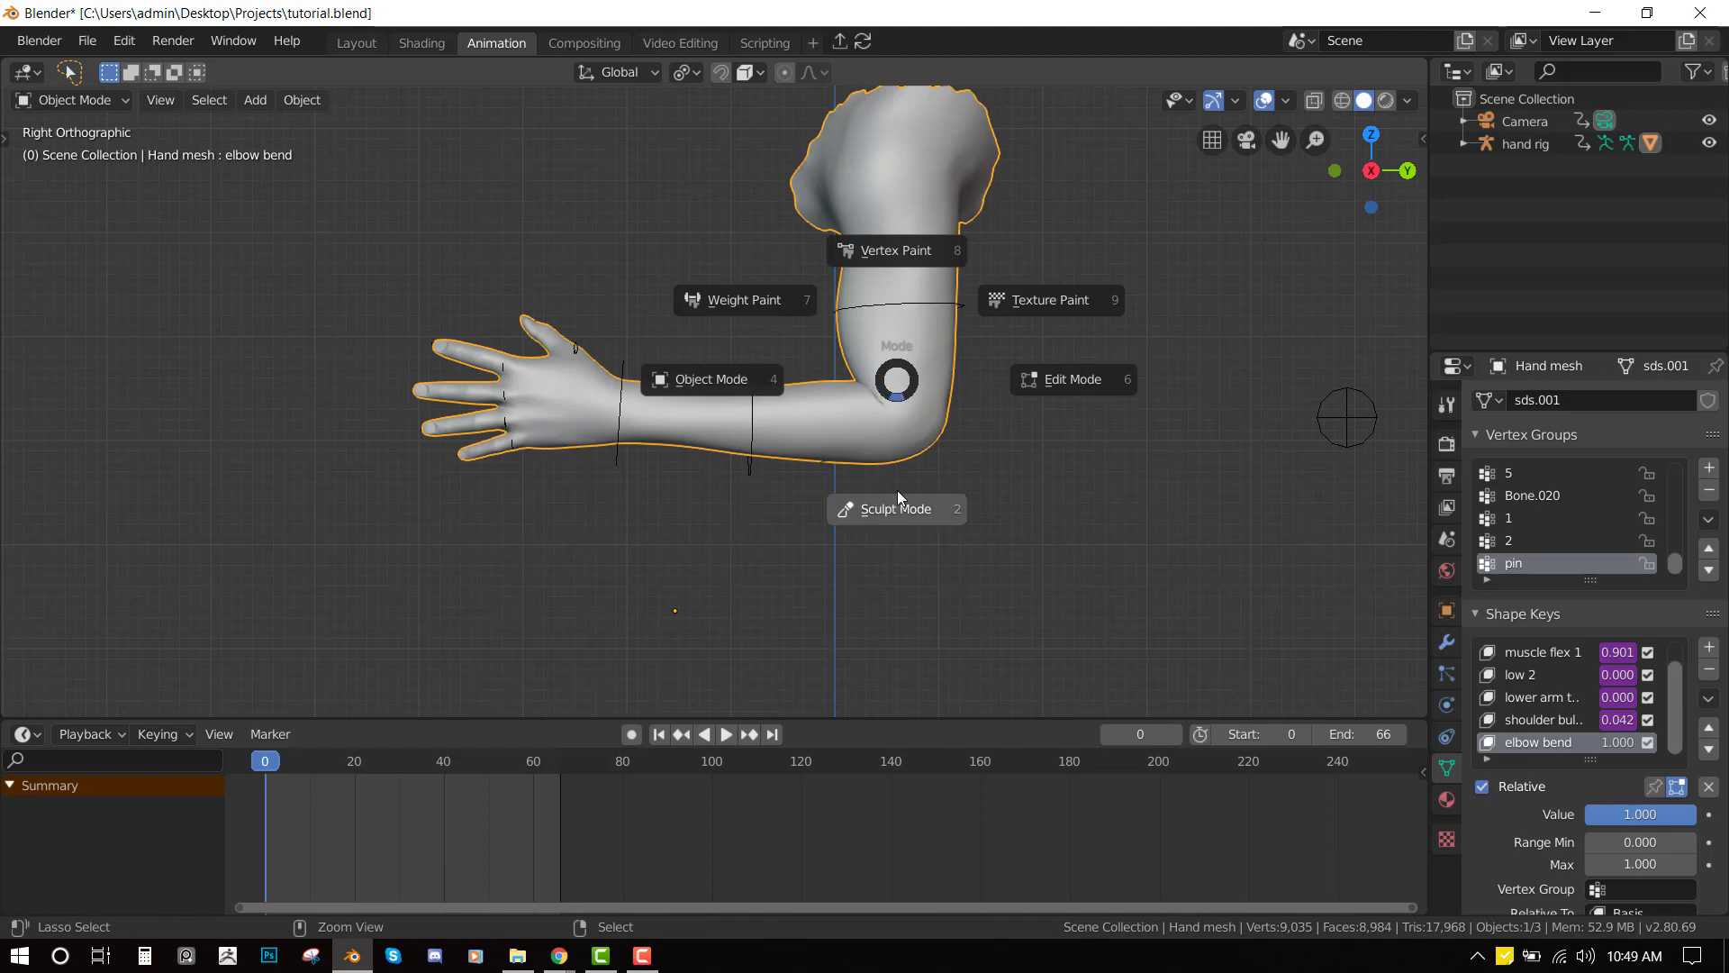
click(870, 336)
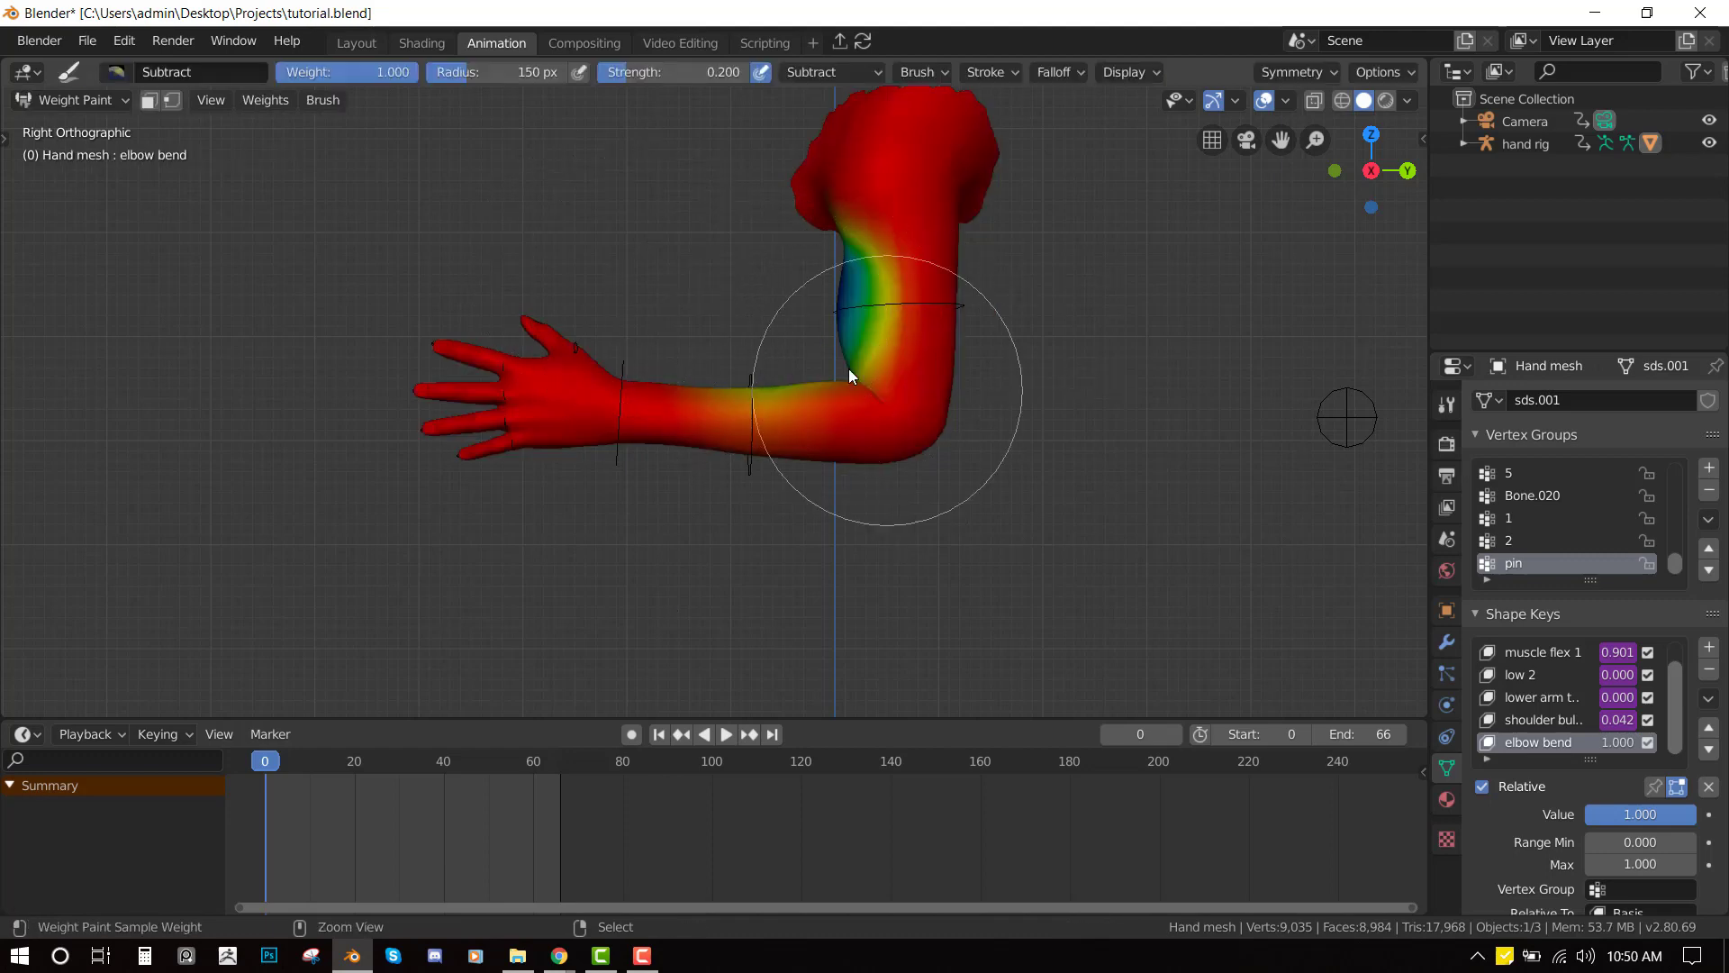
key(ctrl+Tab)
click(726, 373)
key(ctrl+Tab)
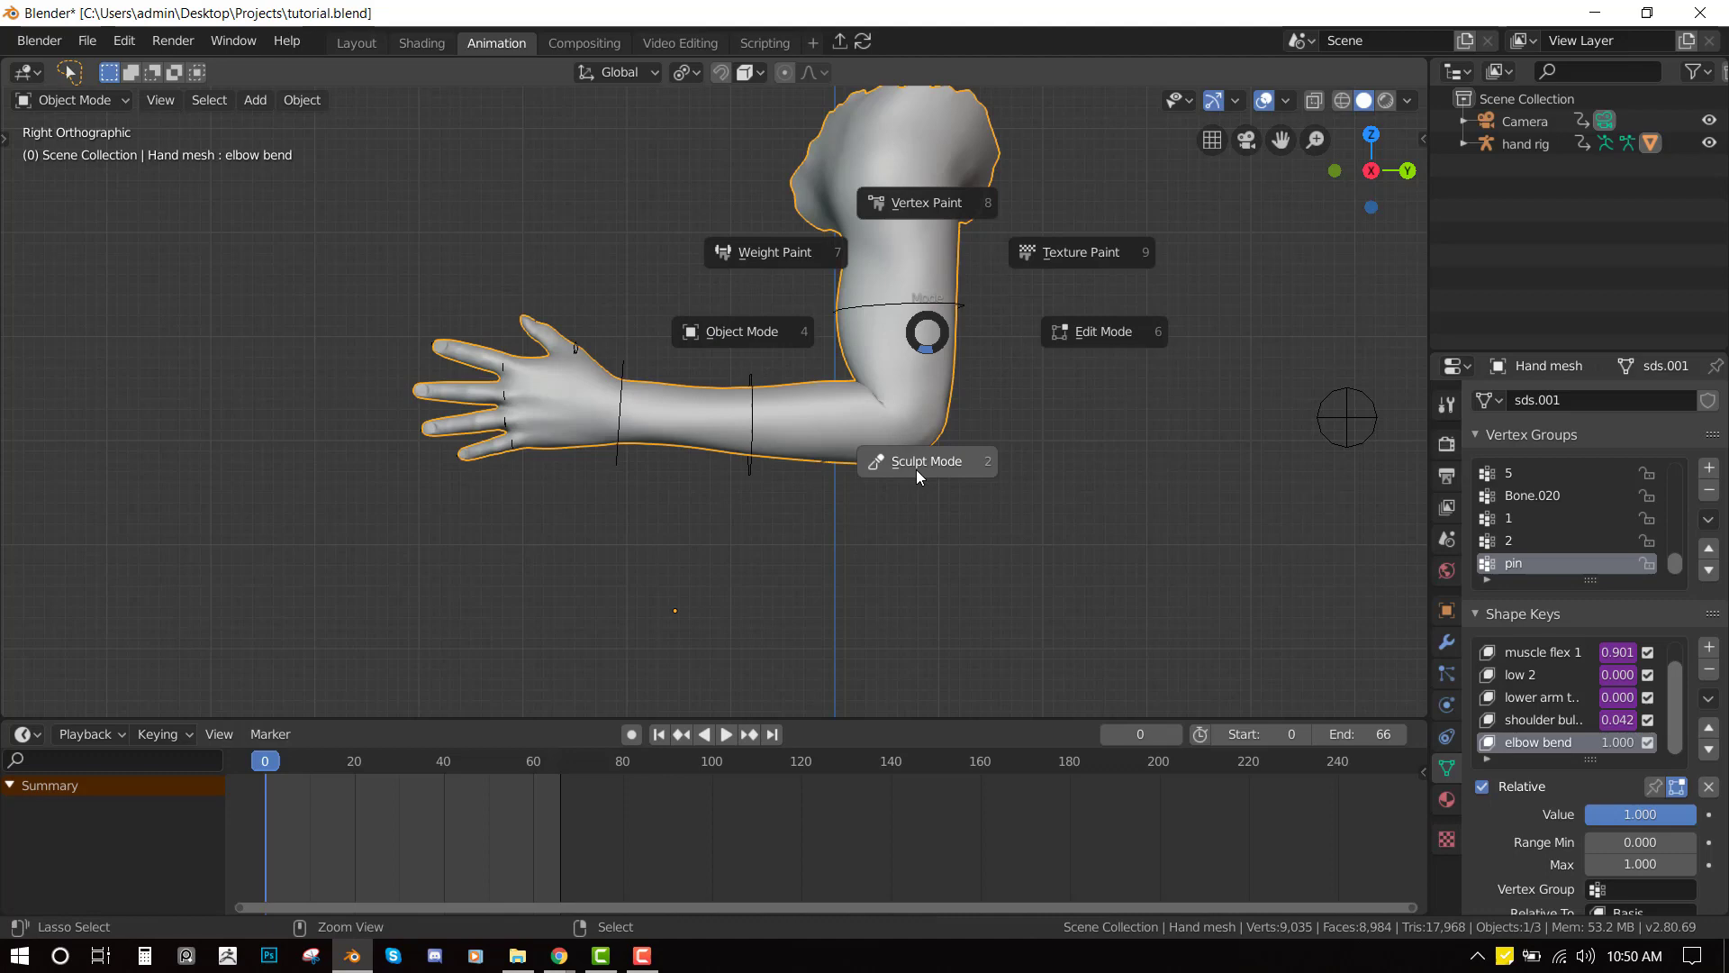
key(Escape)
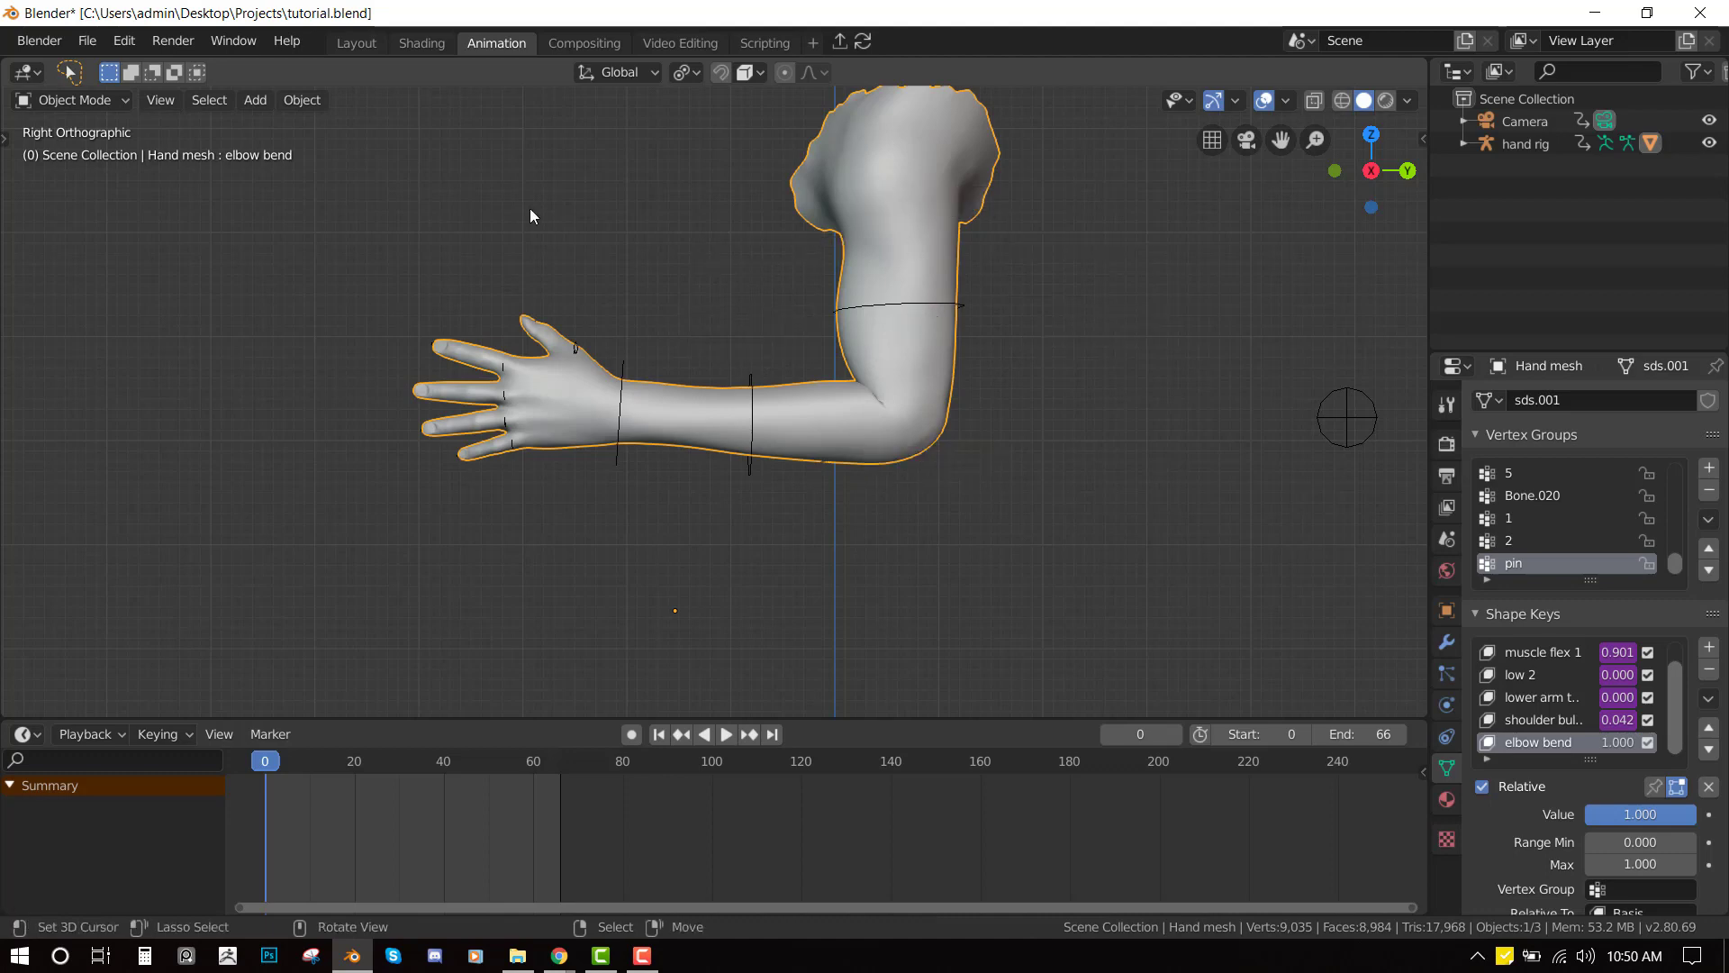
click(77, 99)
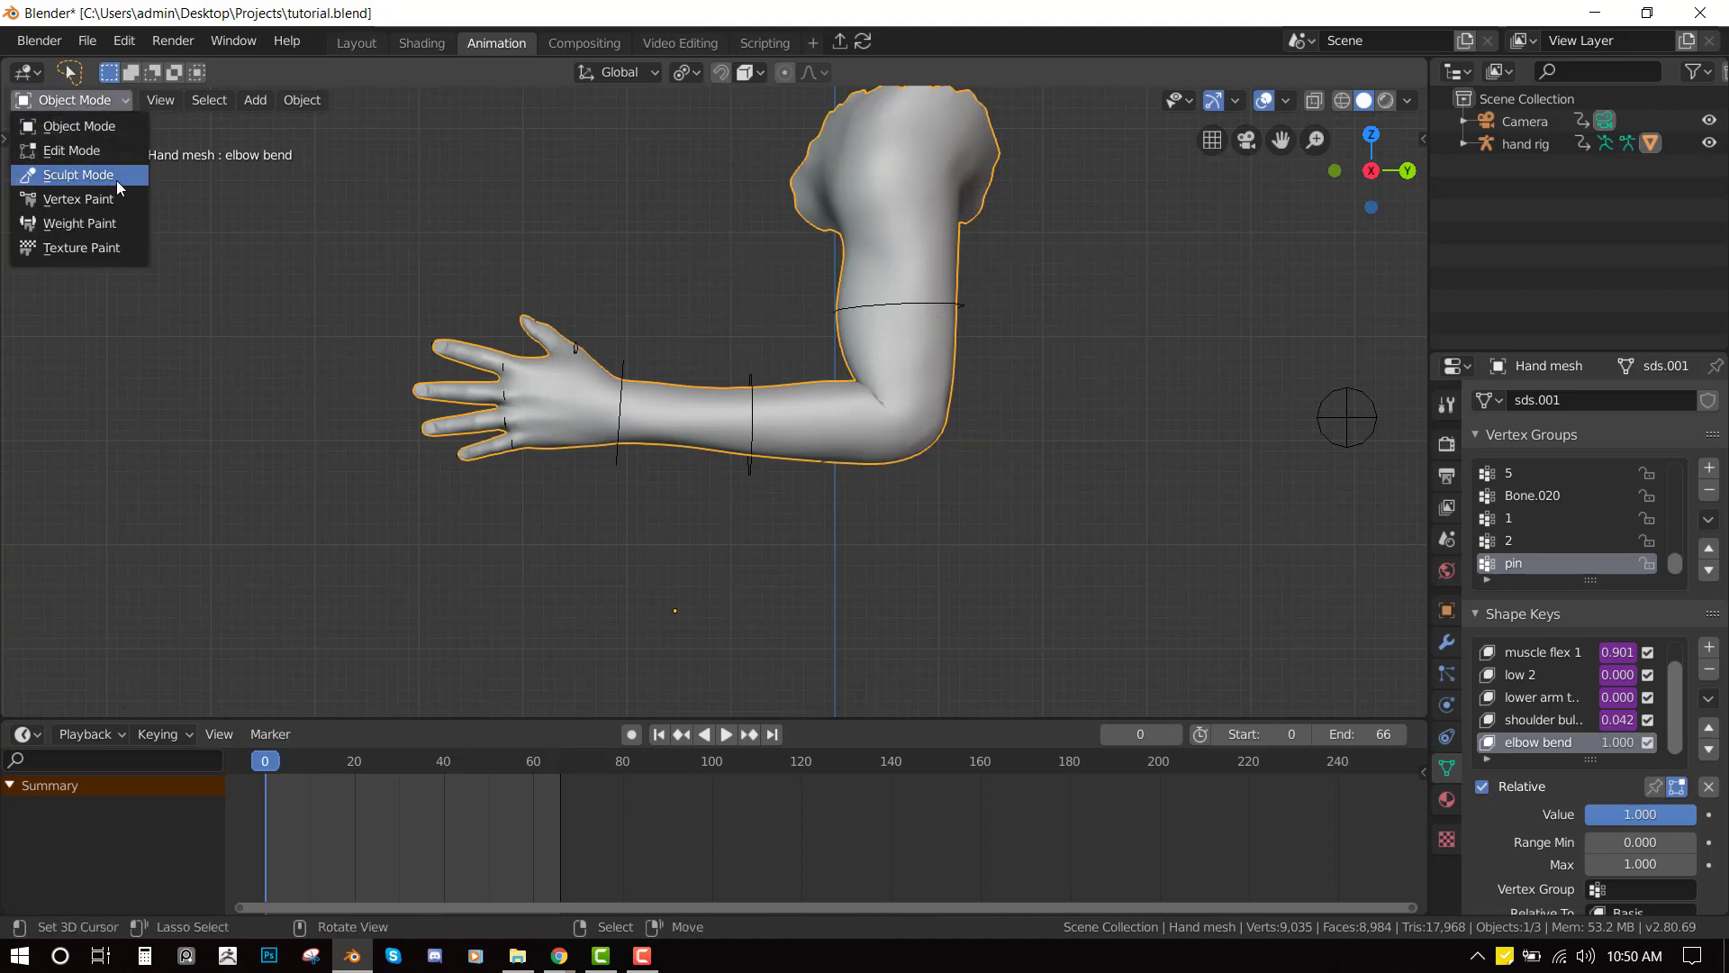
click(78, 174)
scroll(976, 472, up, 2)
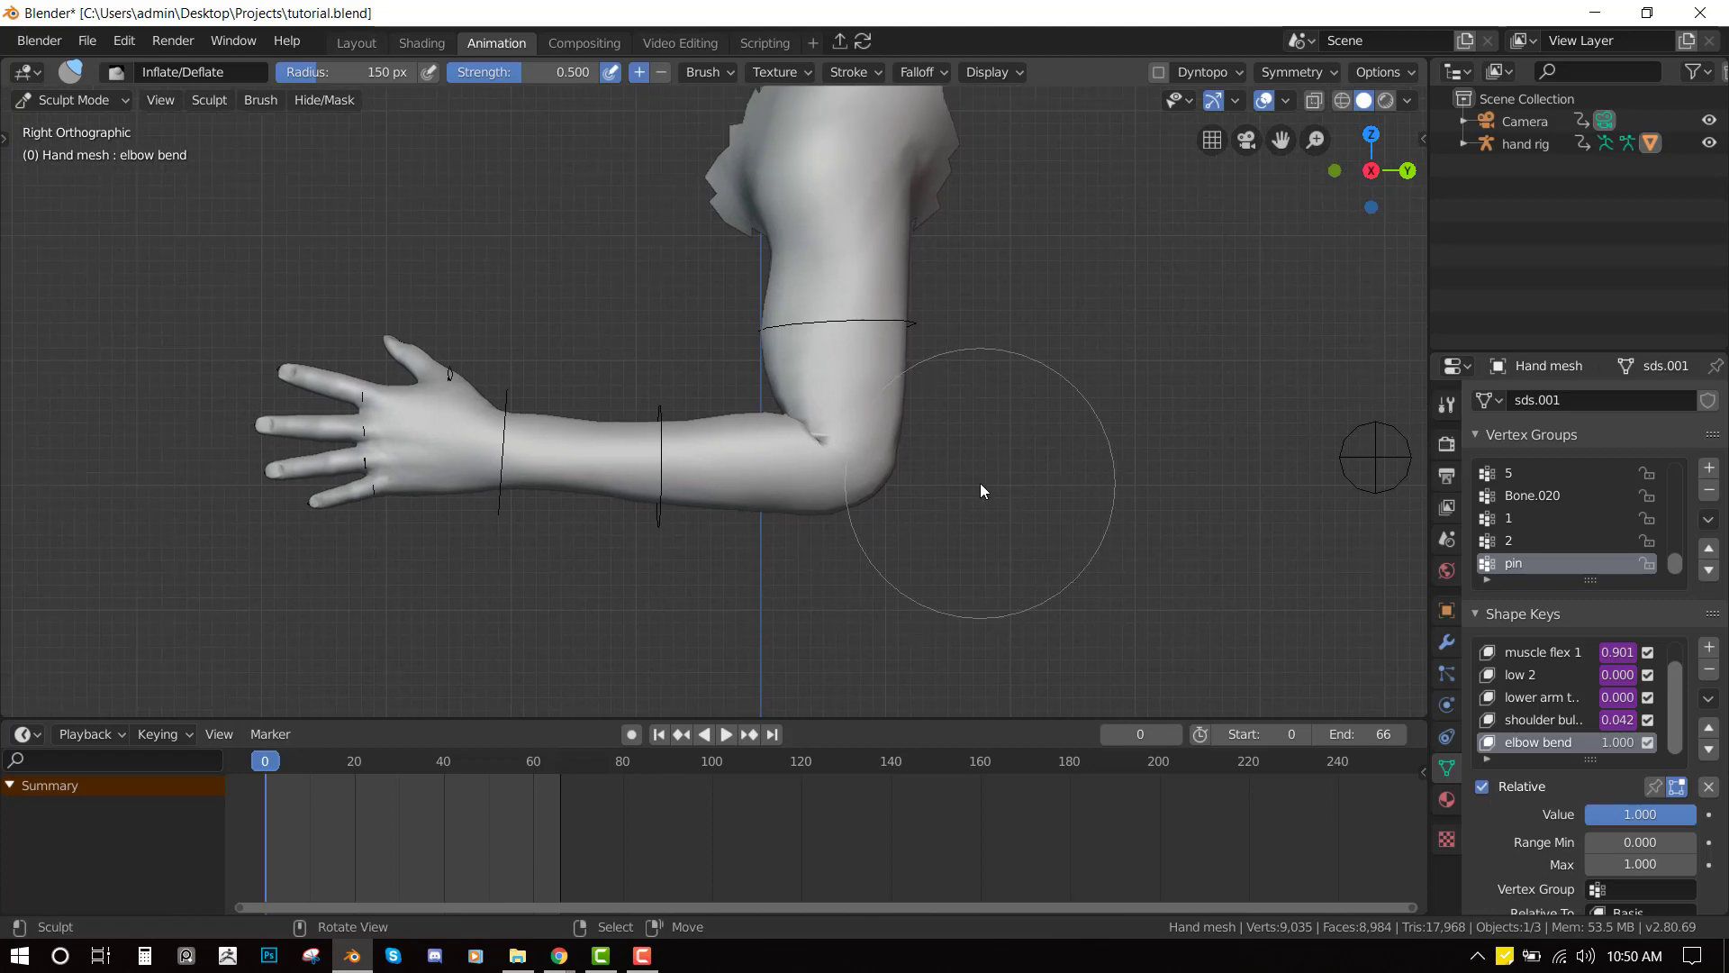
key(g)
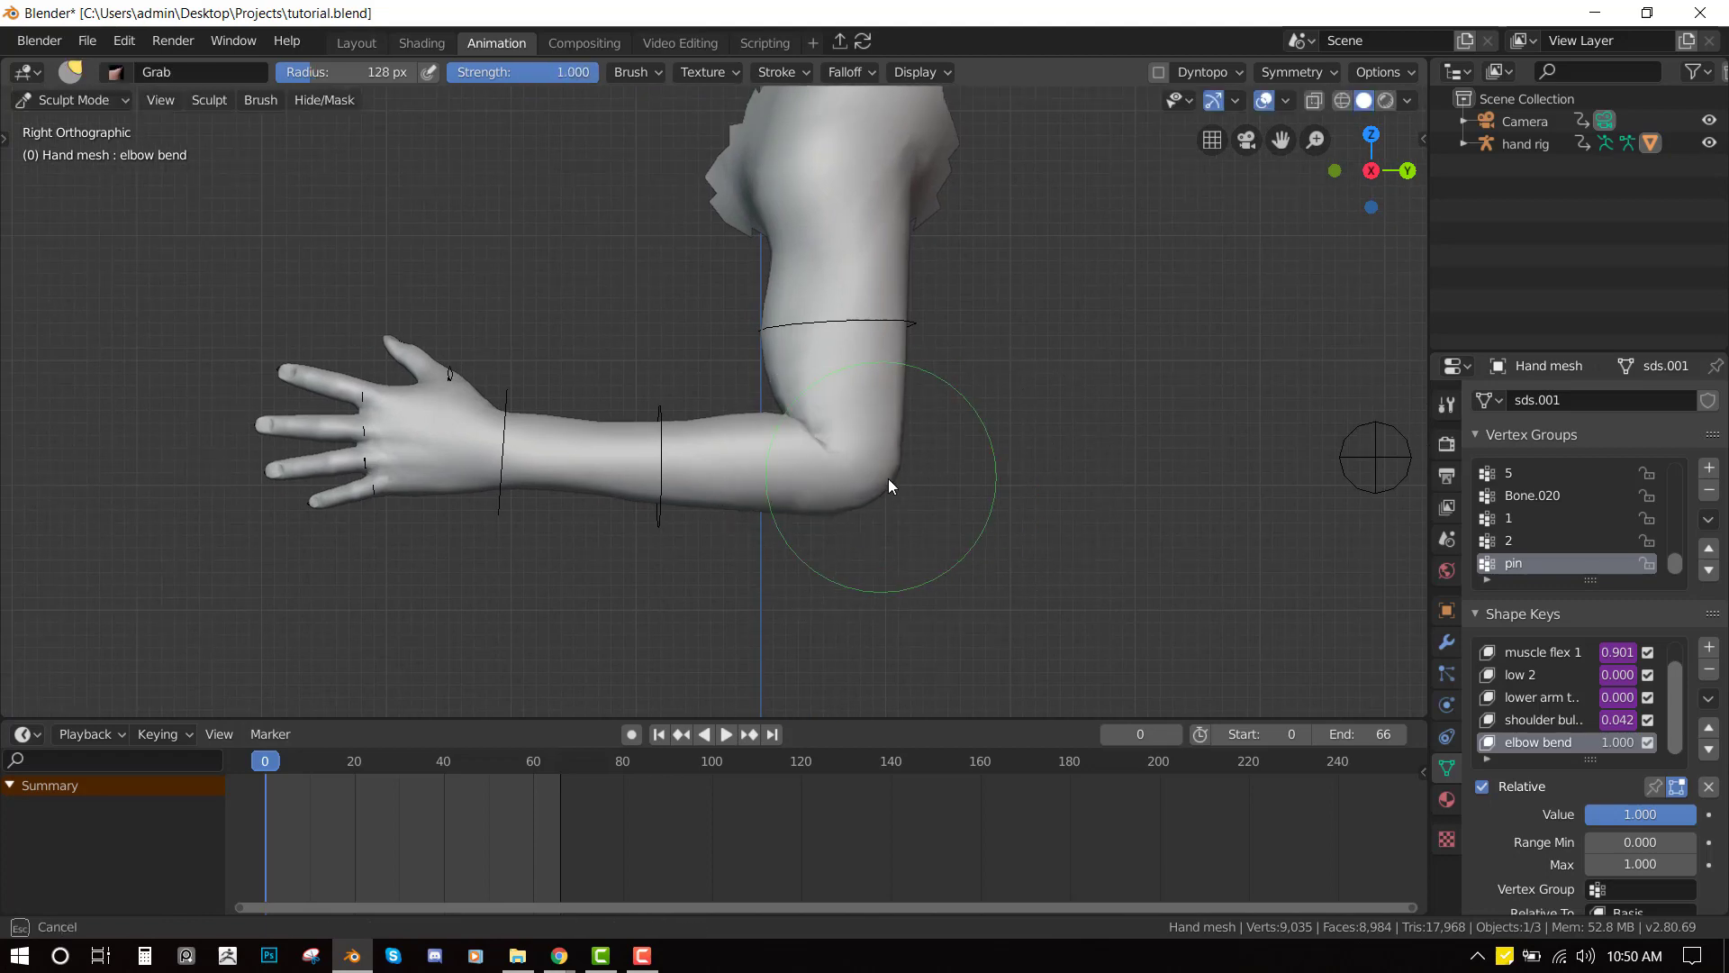
scroll(888, 486, up, 2)
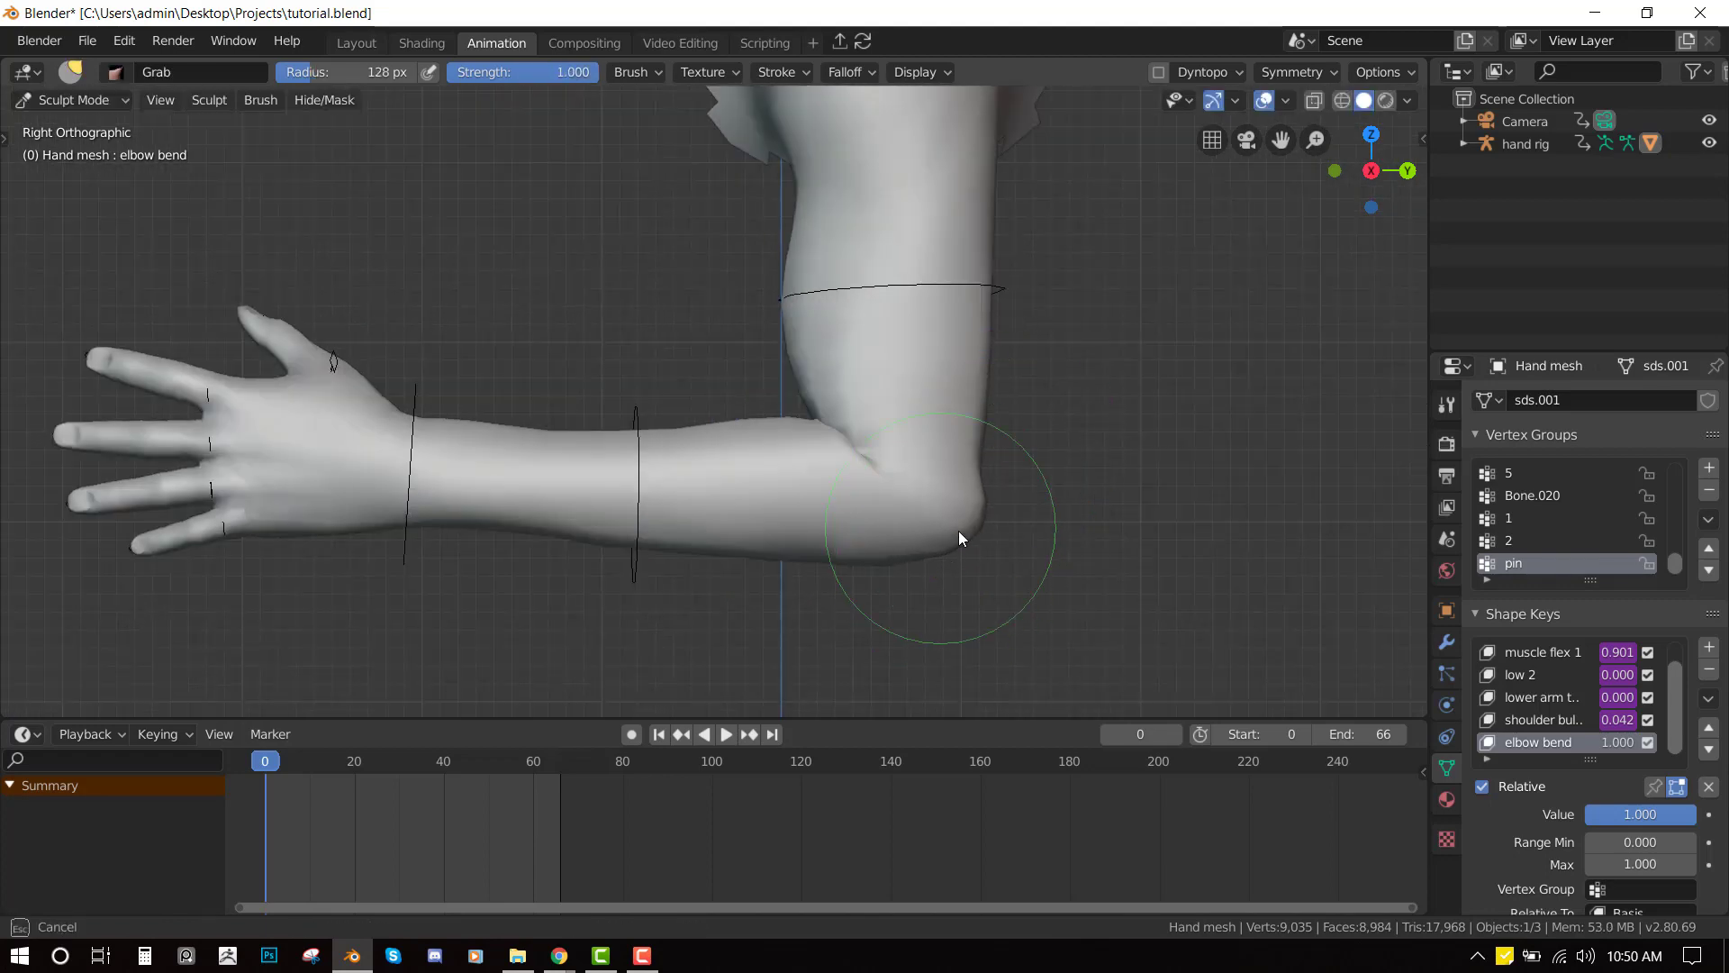
- Grab-sculpt the elbow corner and inner elbow crease, checking from back and side views
key(ctrl+KP_1)
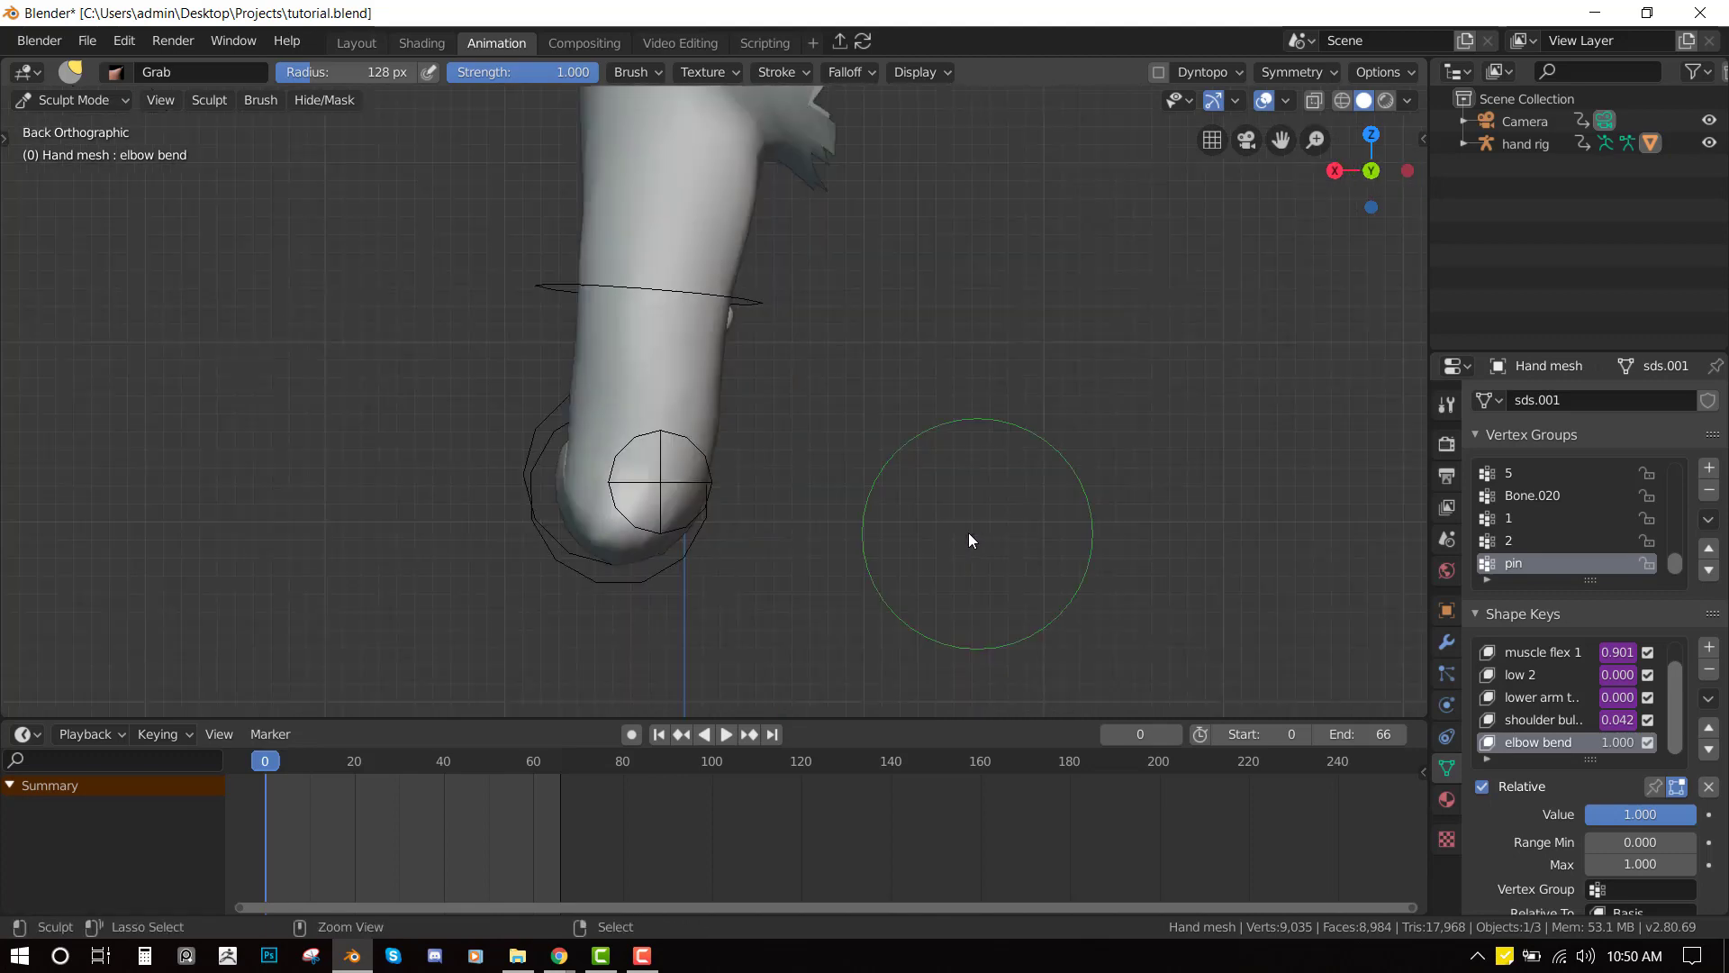
mouse_move(640, 540)
middle_down()
mouse_move(622, 487)
mouse_move(488, 574)
middle_up()
key(KP_3)
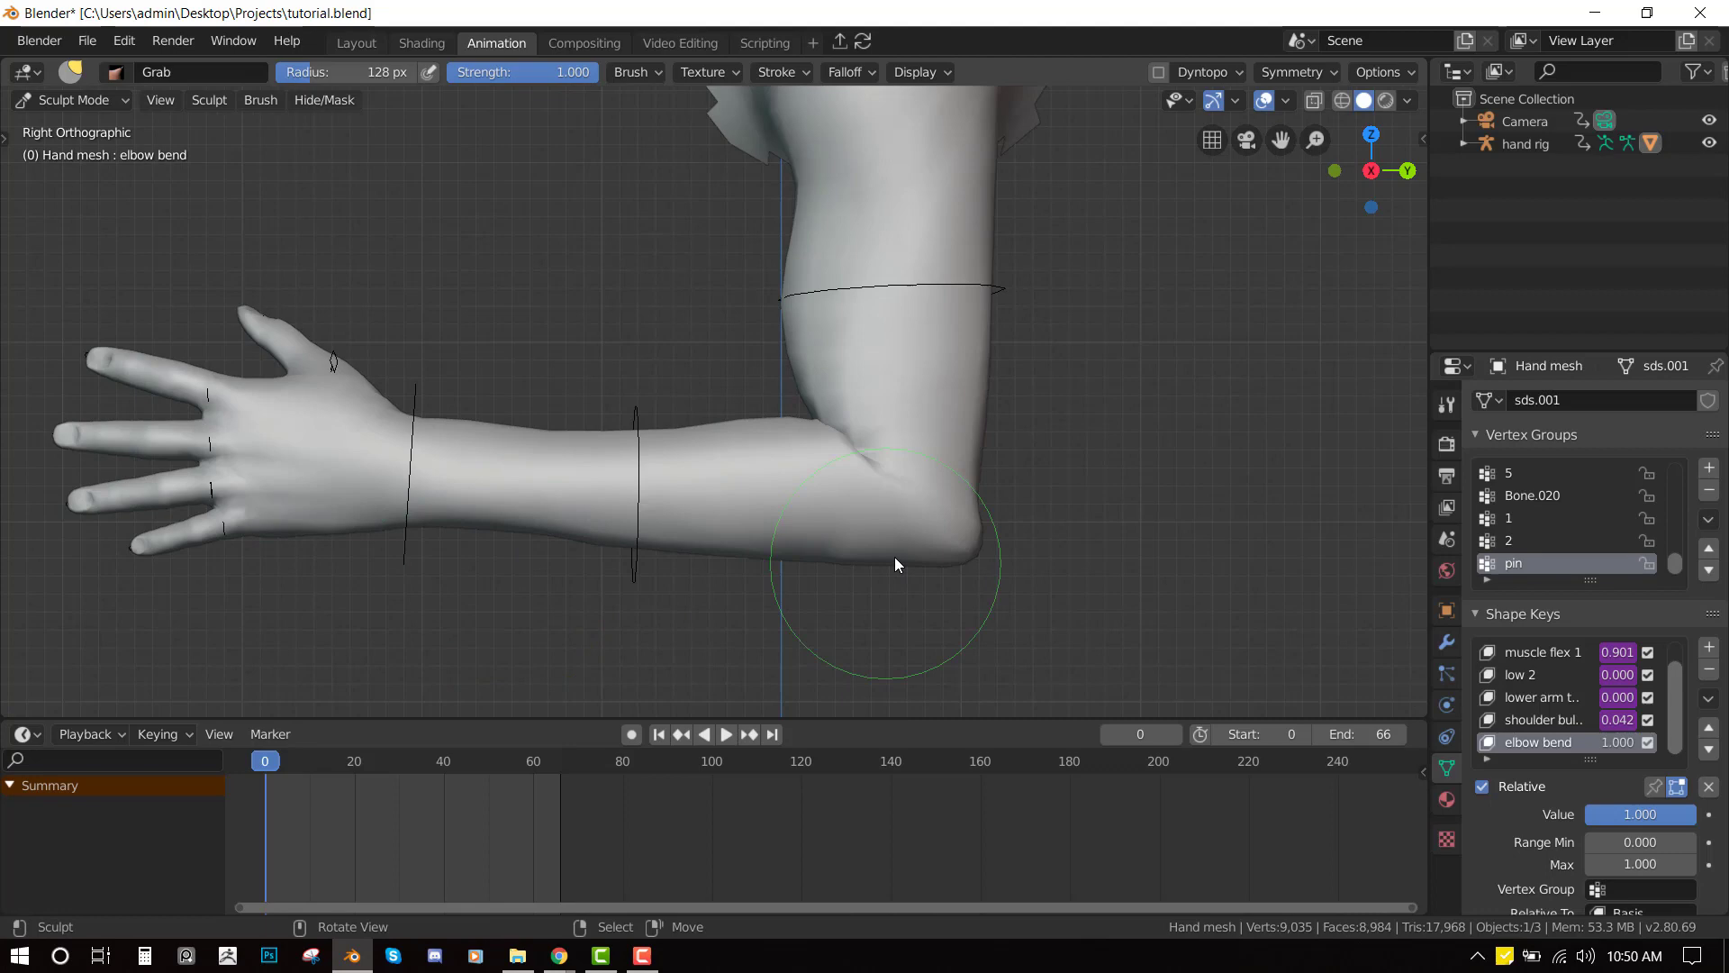
drag(966, 547, 968, 549)
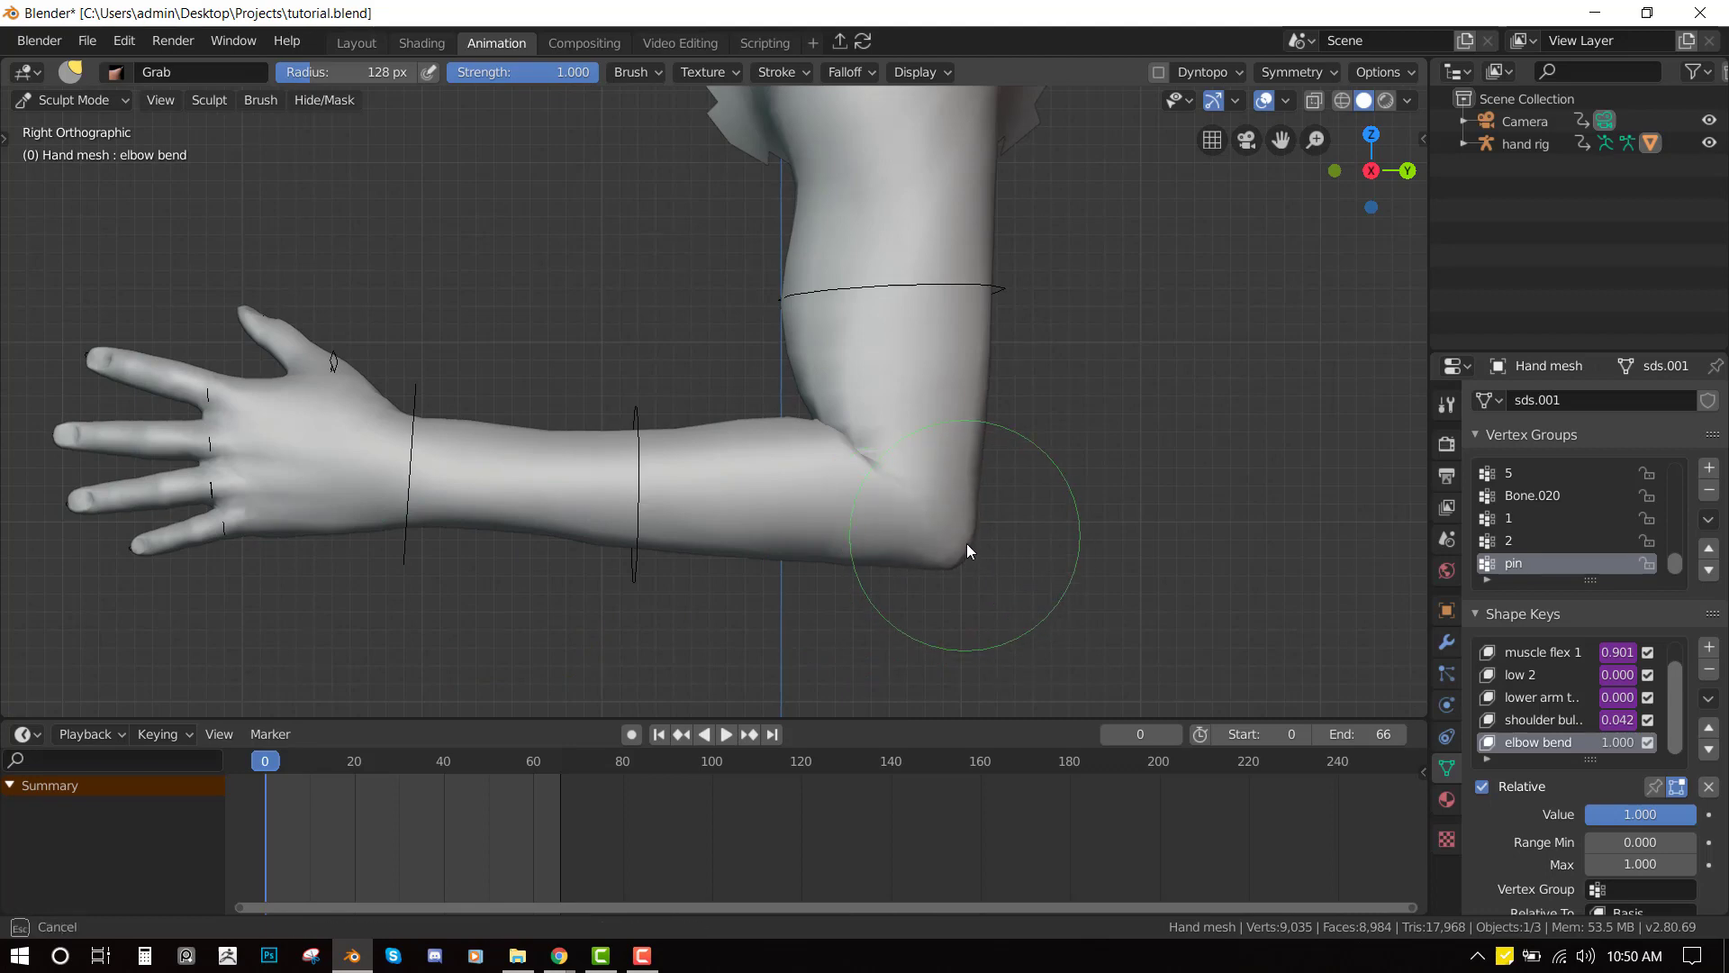
scroll(933, 465, up, 3)
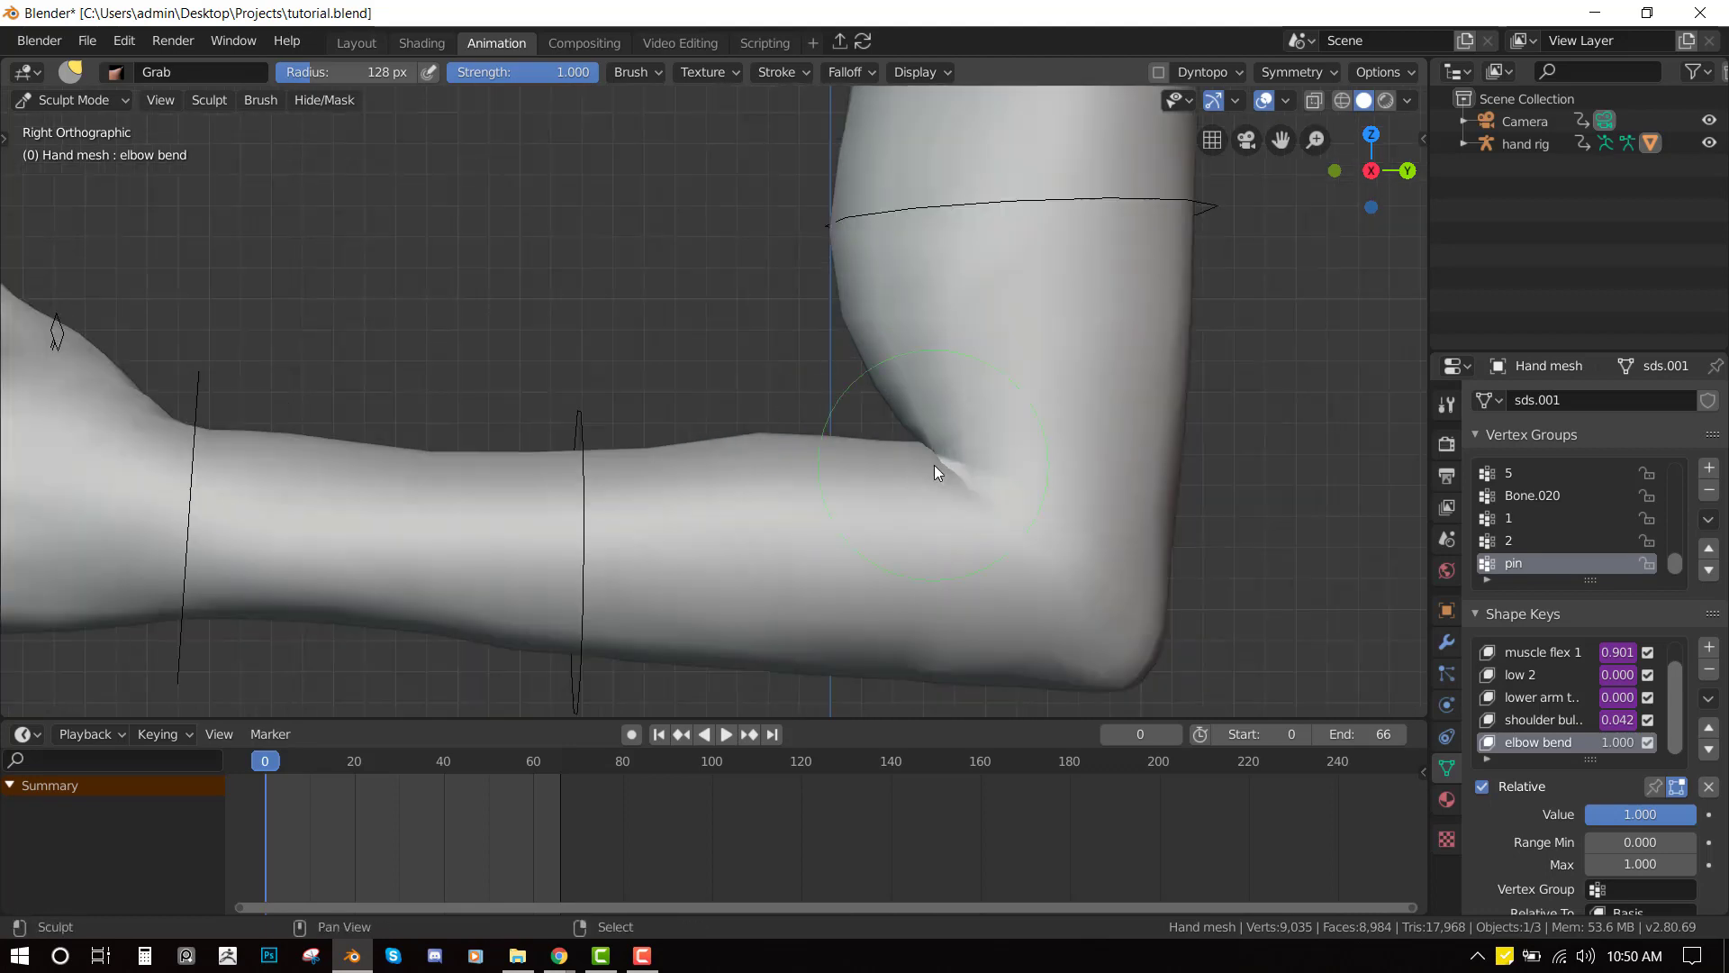
middle_drag(933, 465, 838, 410)
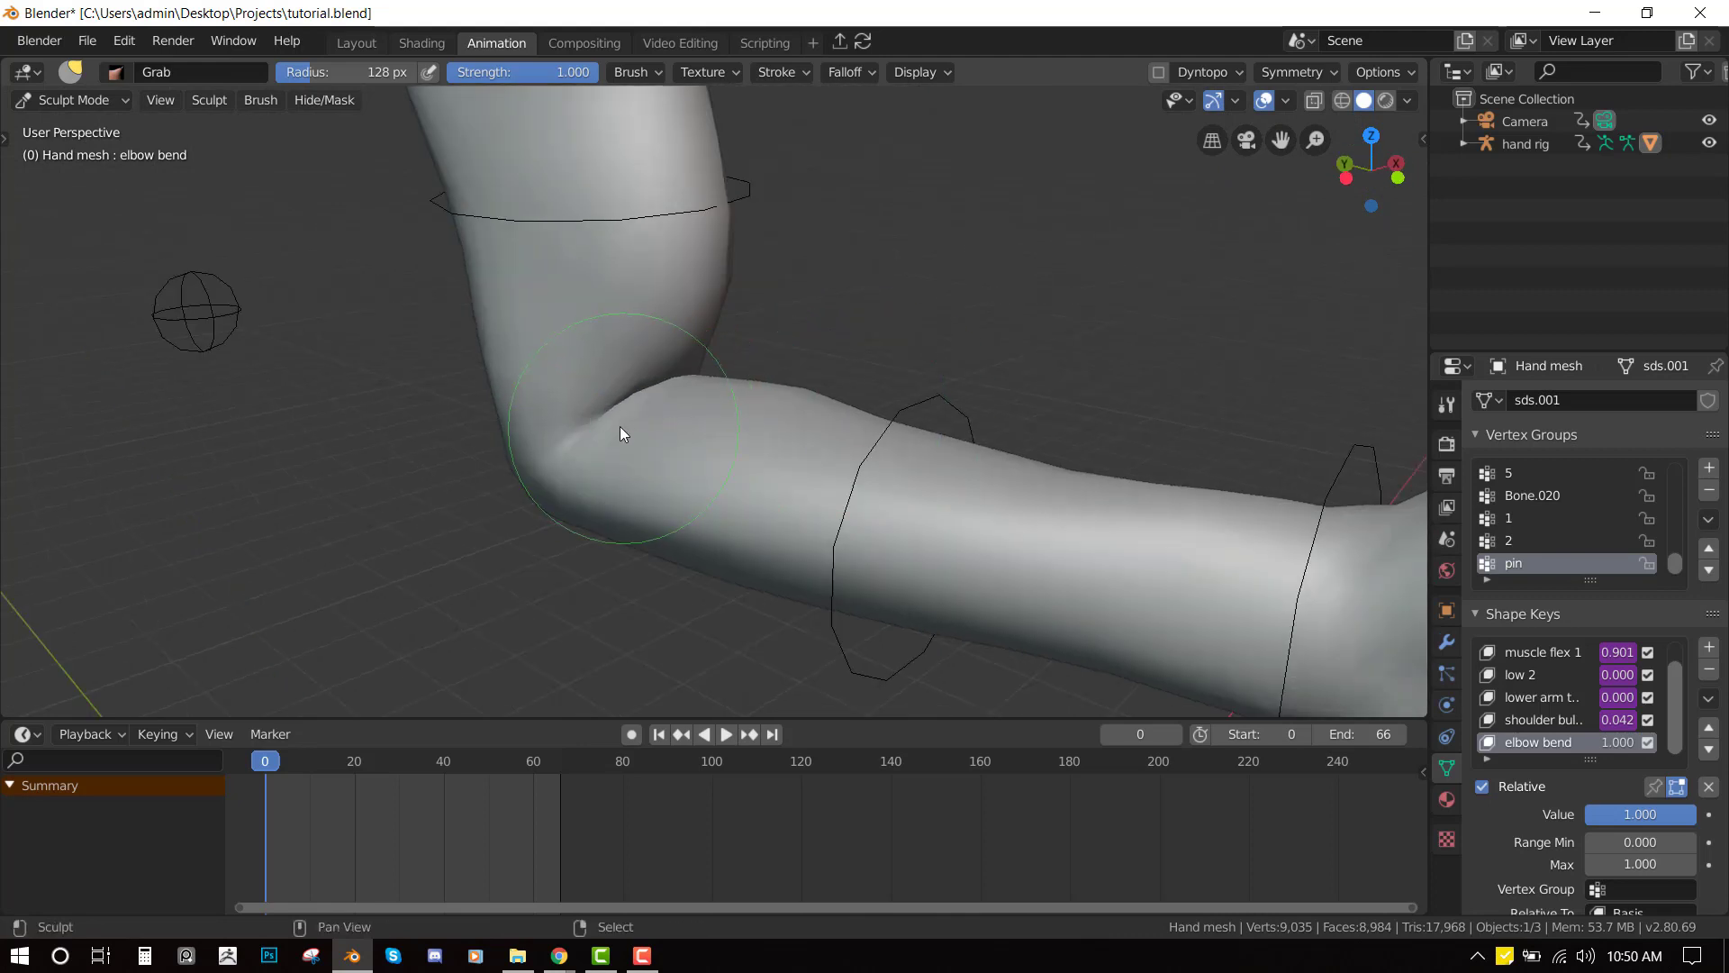
drag(621, 427, 632, 409)
key(KP_3)
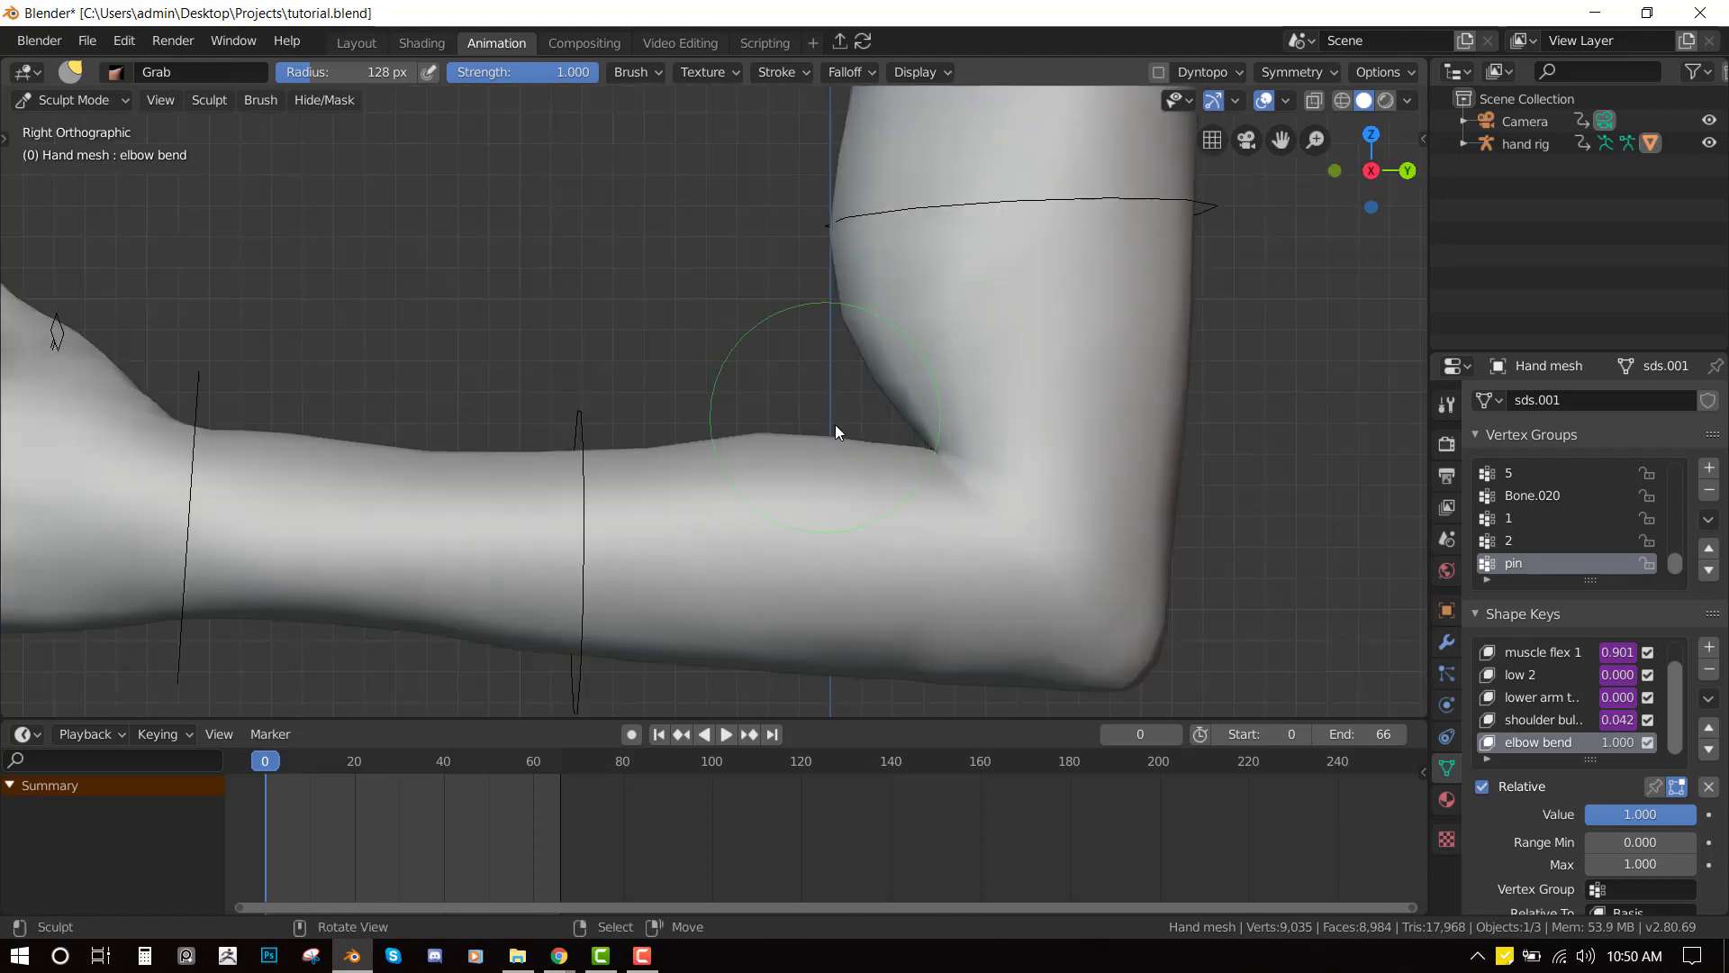
scroll(910, 420, up, 2)
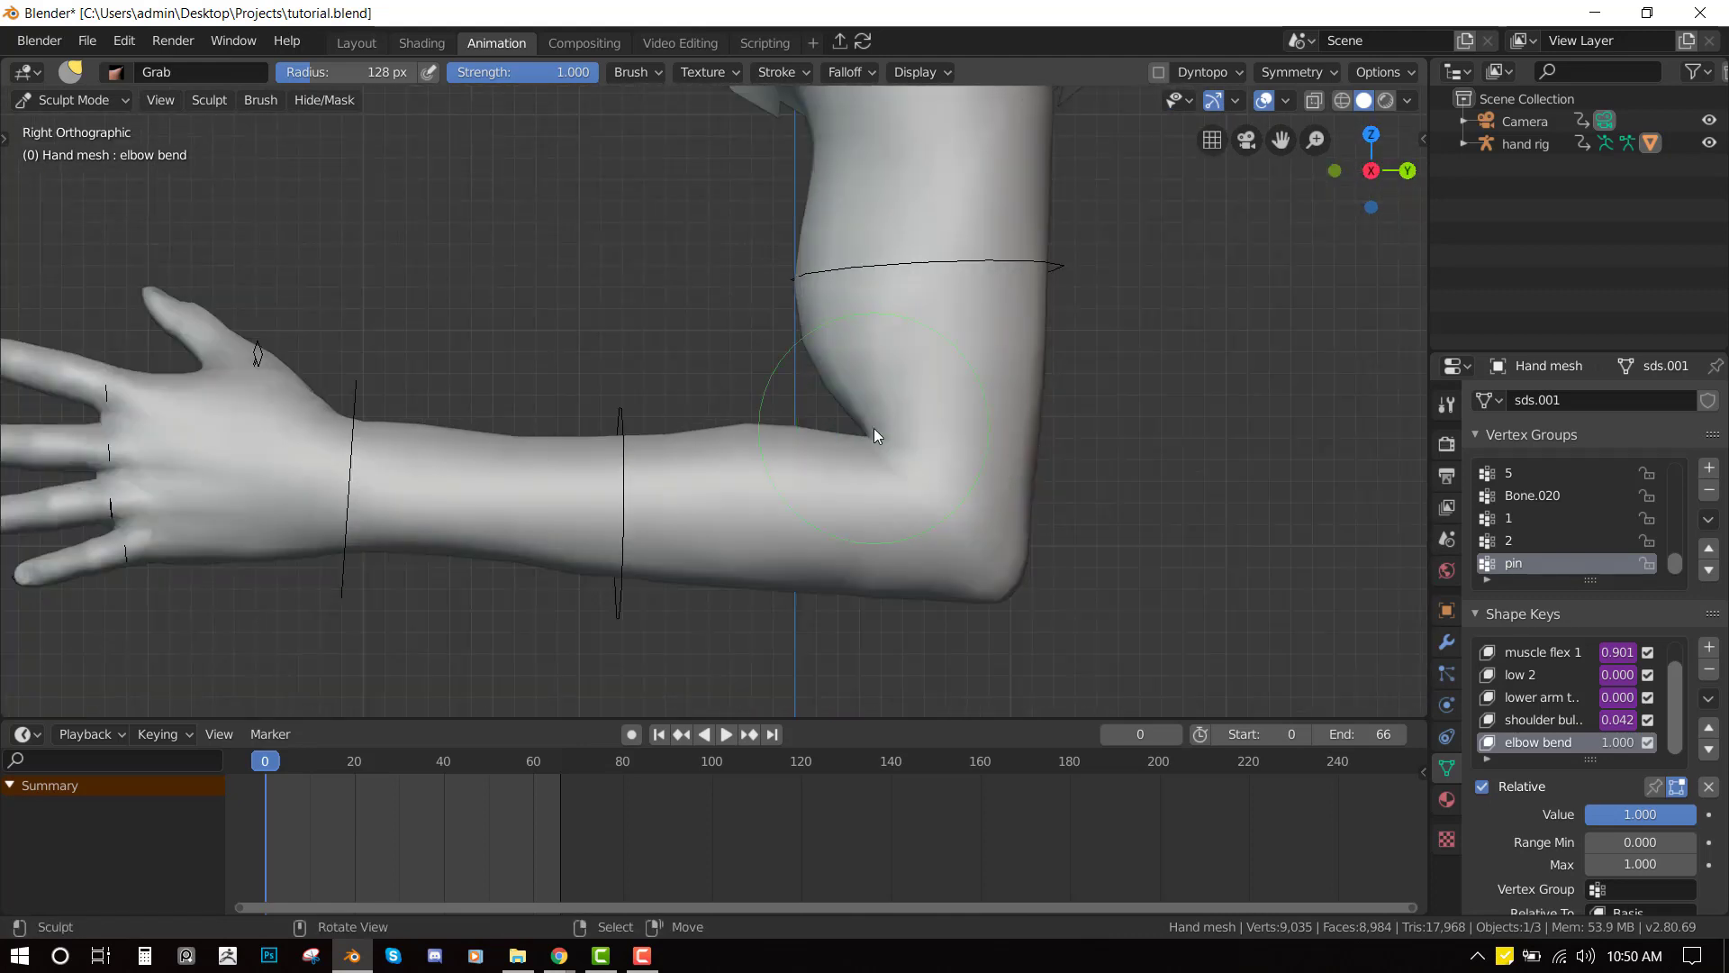
- Set the brush radius to 159 px and inspect the reshaped elbow
key(f)
click(913, 423)
scroll(836, 445, up, 2)
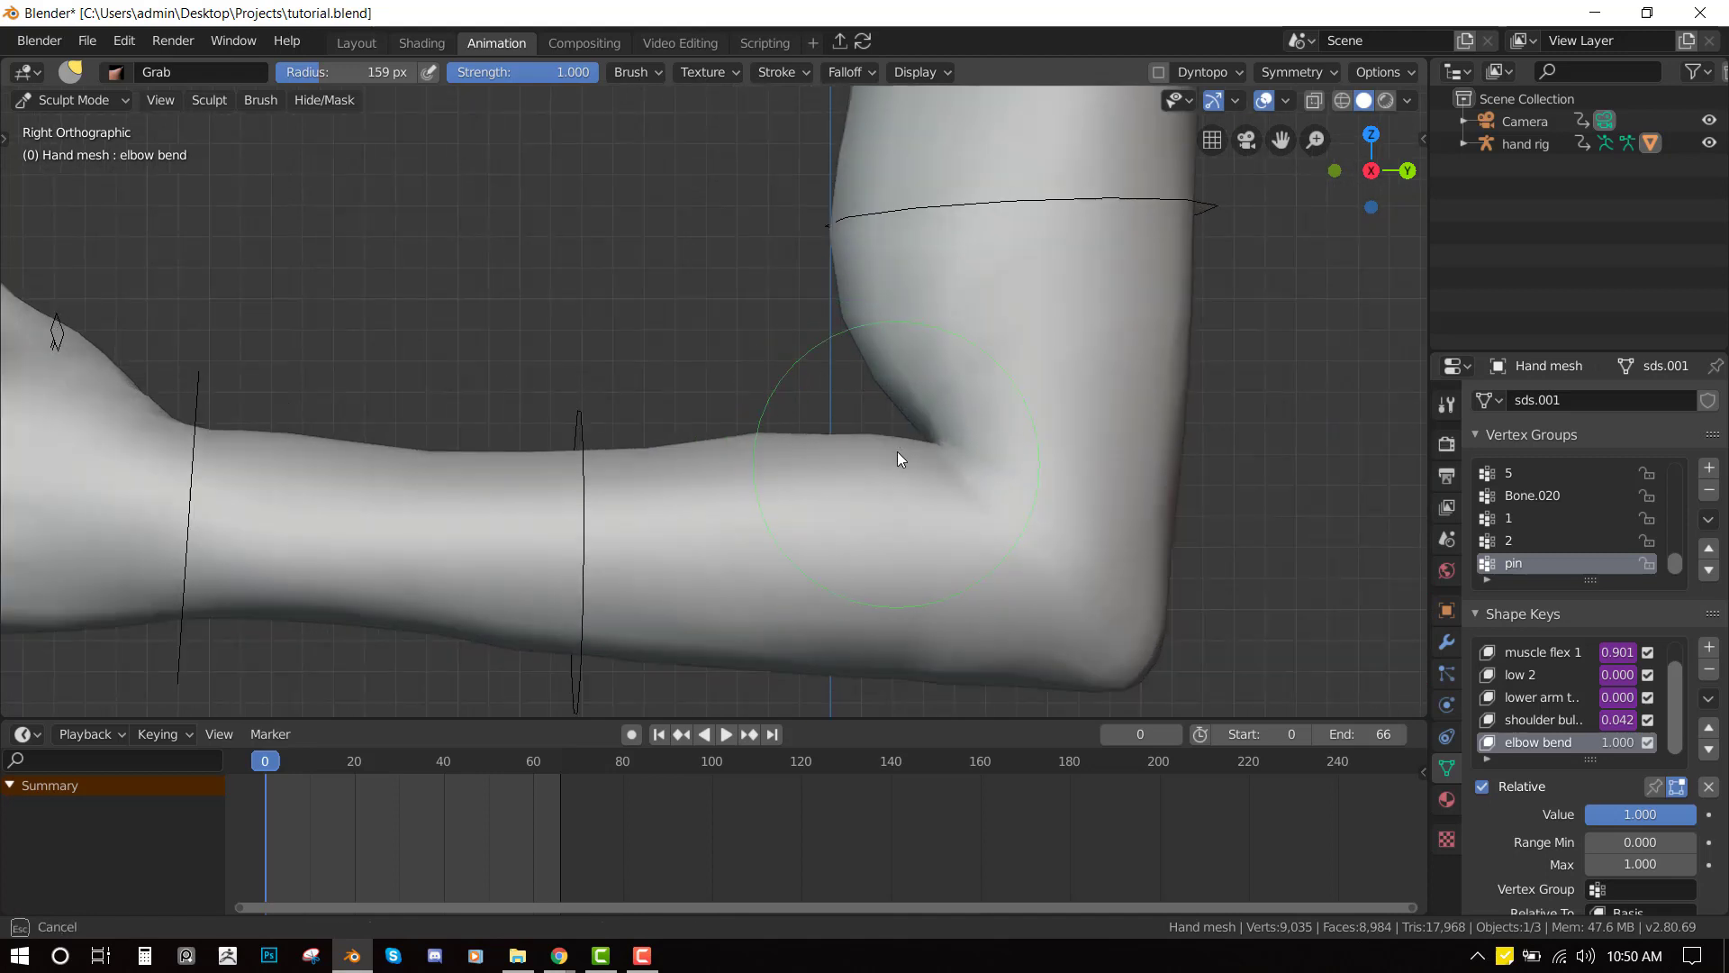
mouse_move(879, 458)
middle_down()
mouse_move(951, 492)
mouse_move(758, 419)
middle_up()
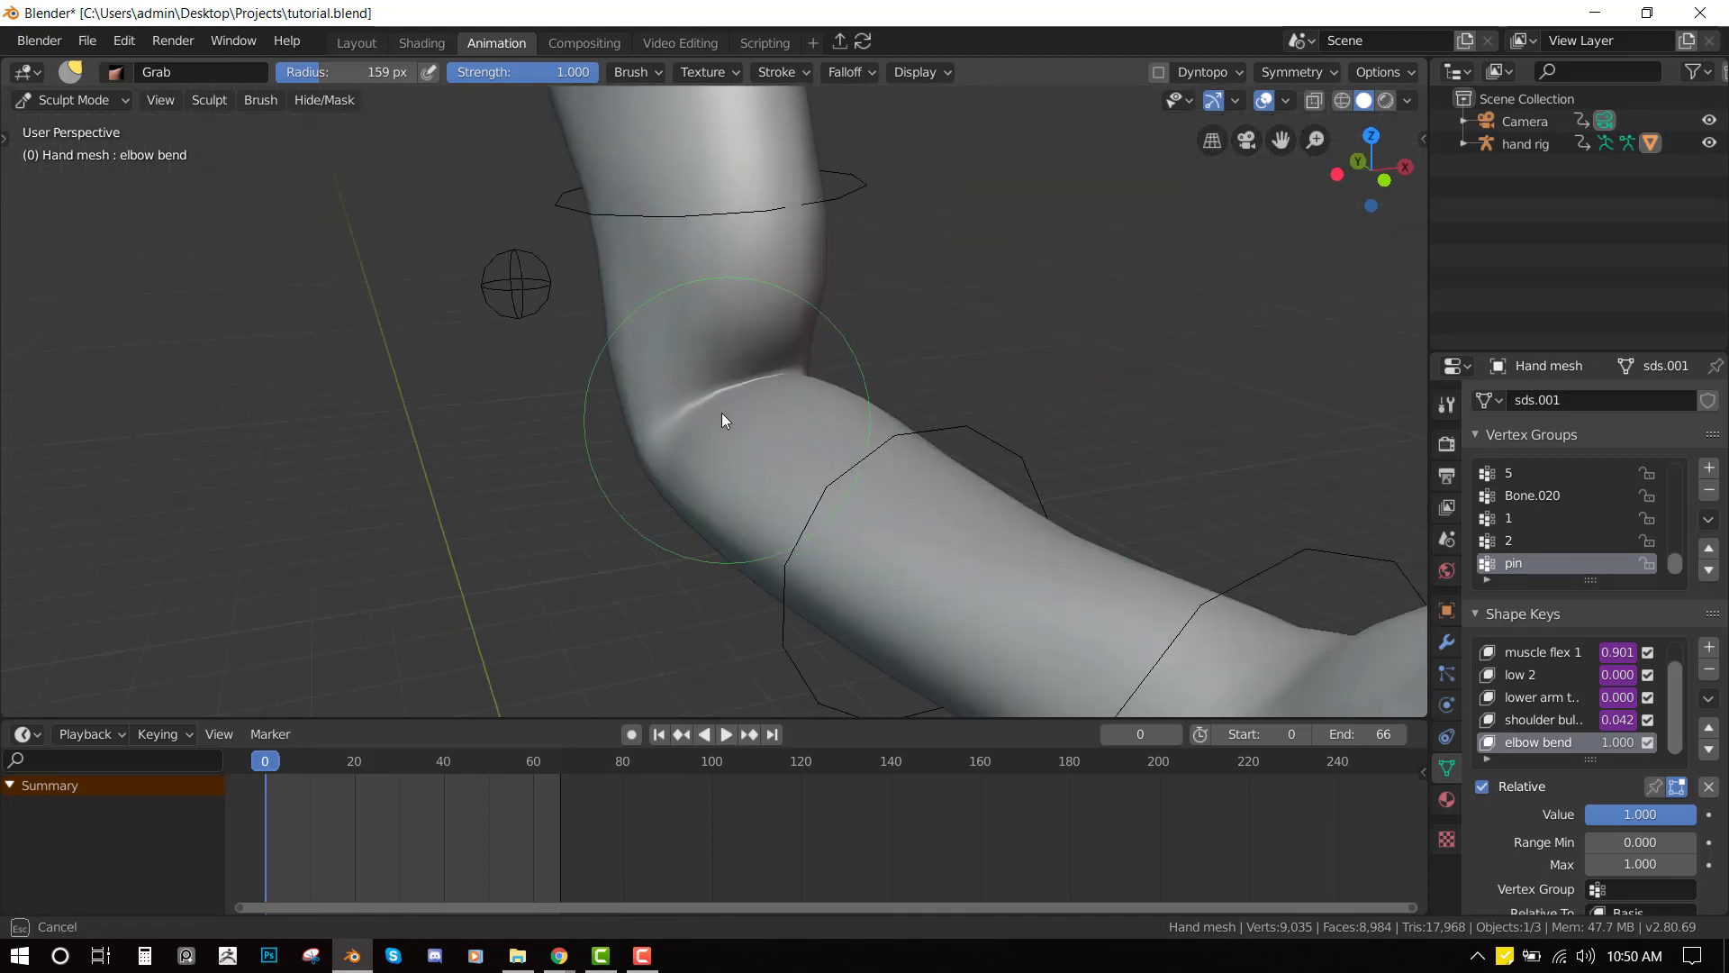
key(KP_3)
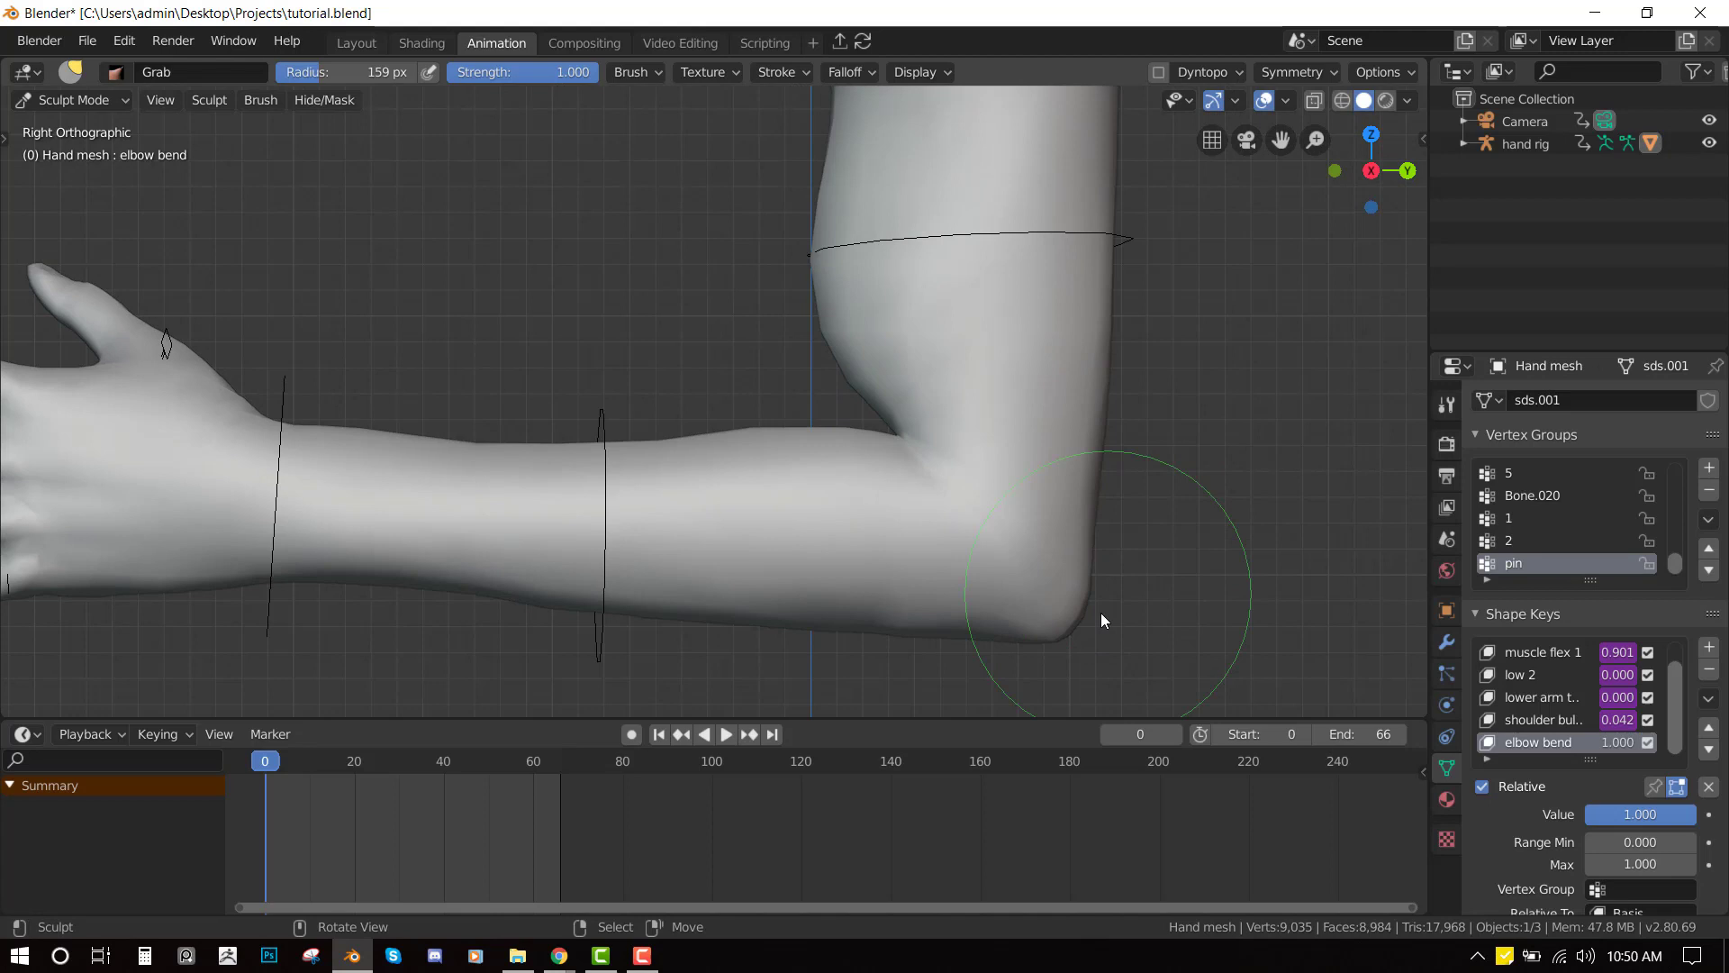
scroll(990, 459, down, 4)
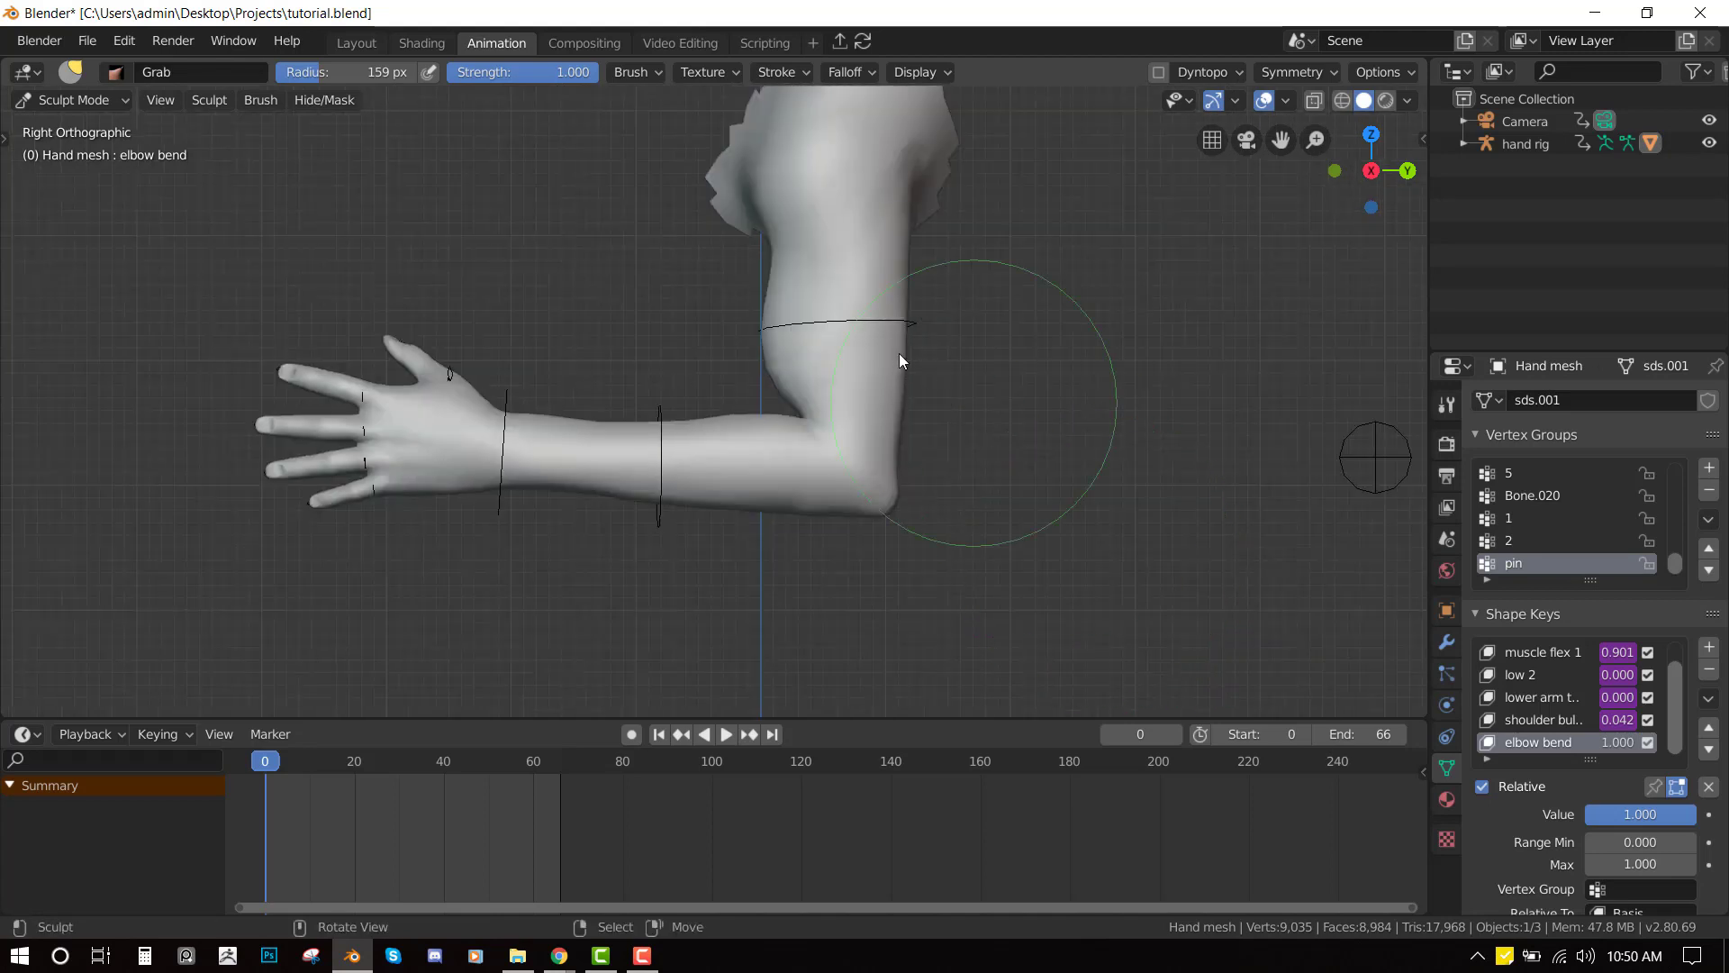
scroll(897, 346, up, 1)
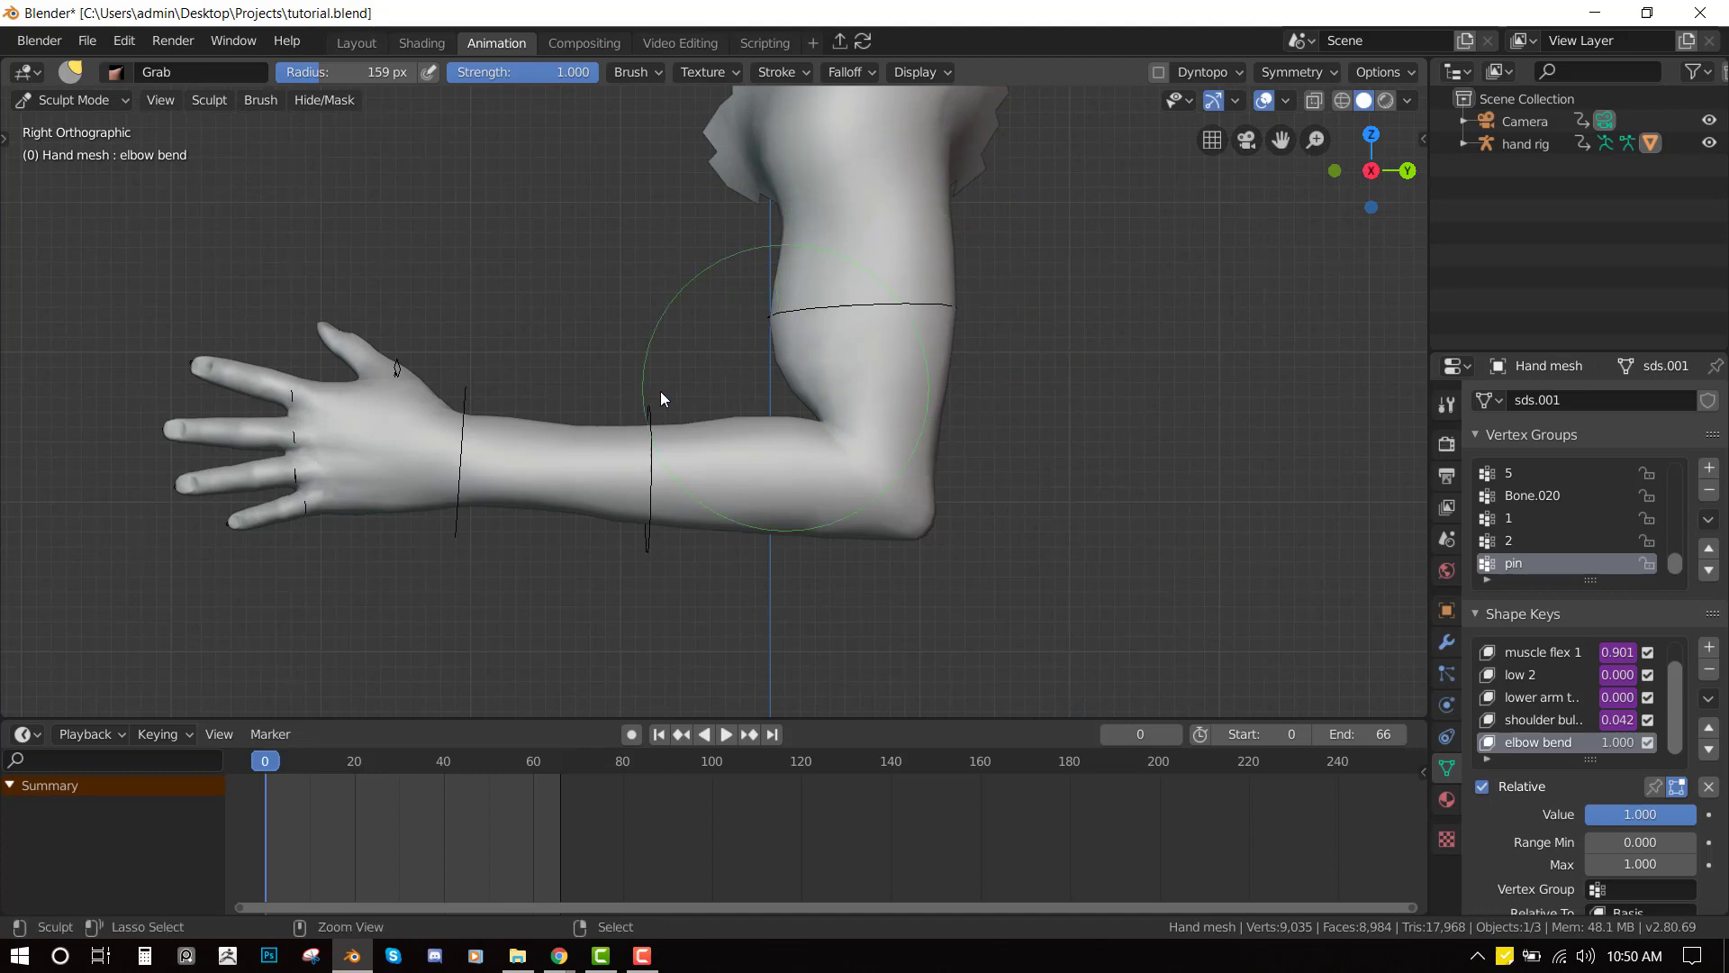
- In Object Mode, preview lowering the elbow bend value, keeping it at 1.000
key(ctrl+Tab)
click(573, 393)
scroll(967, 480, down, 3)
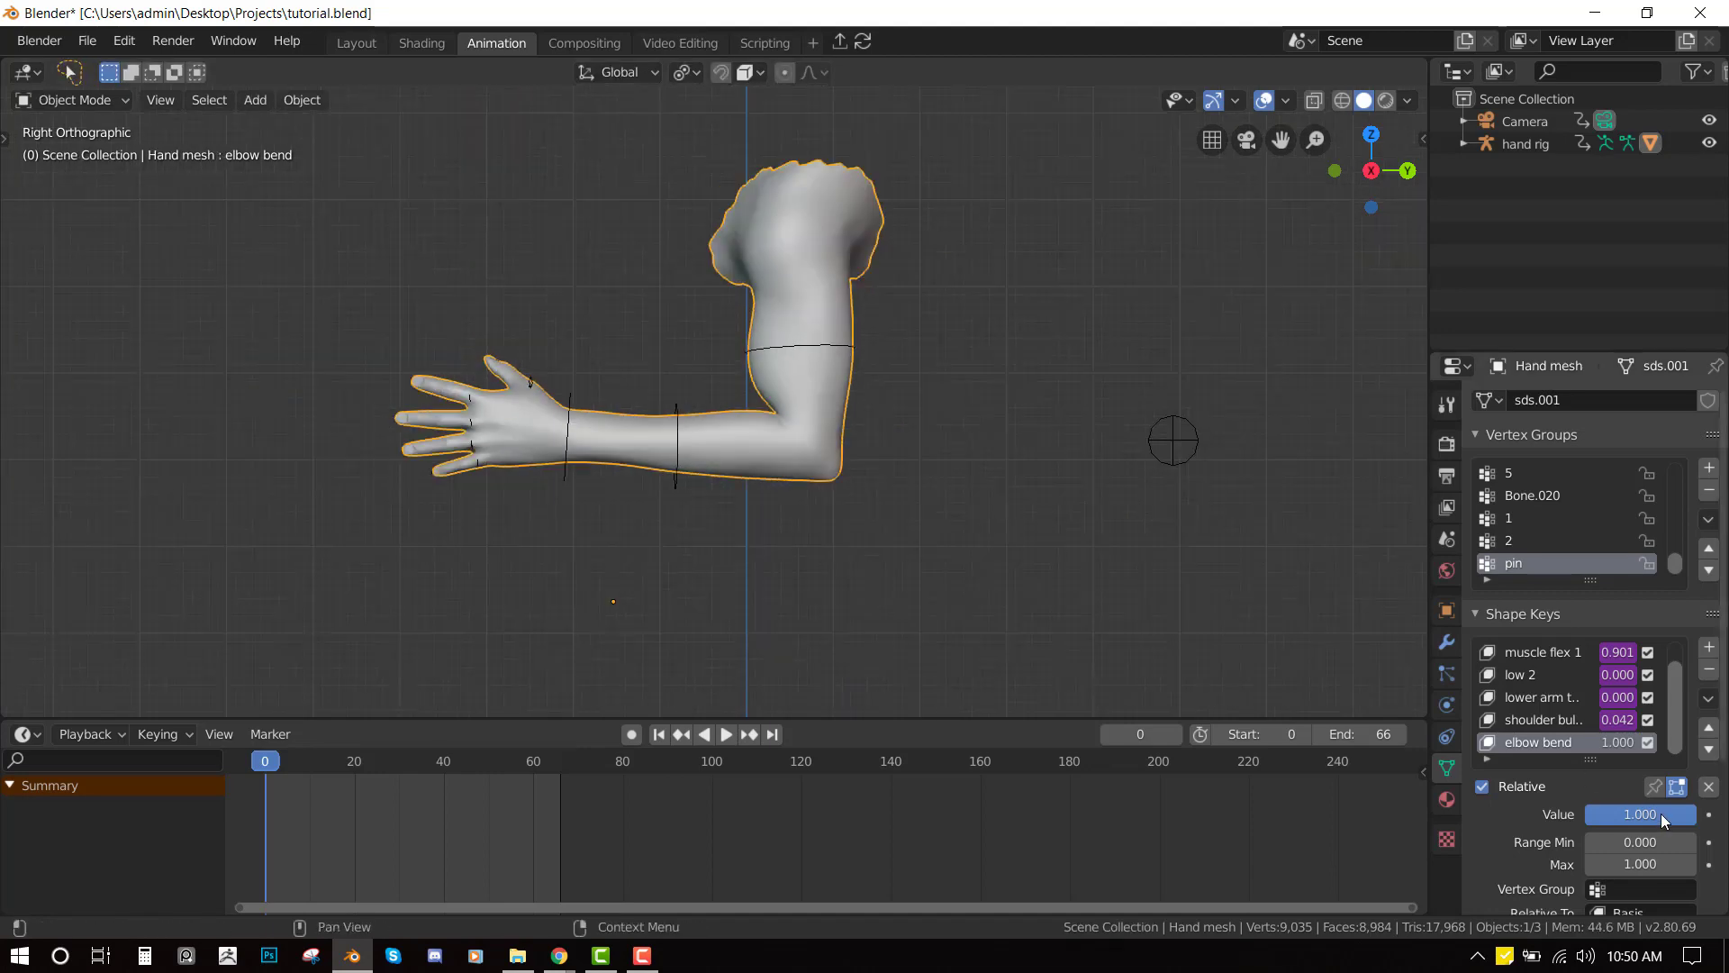
drag(1661, 814, 1549, 814)
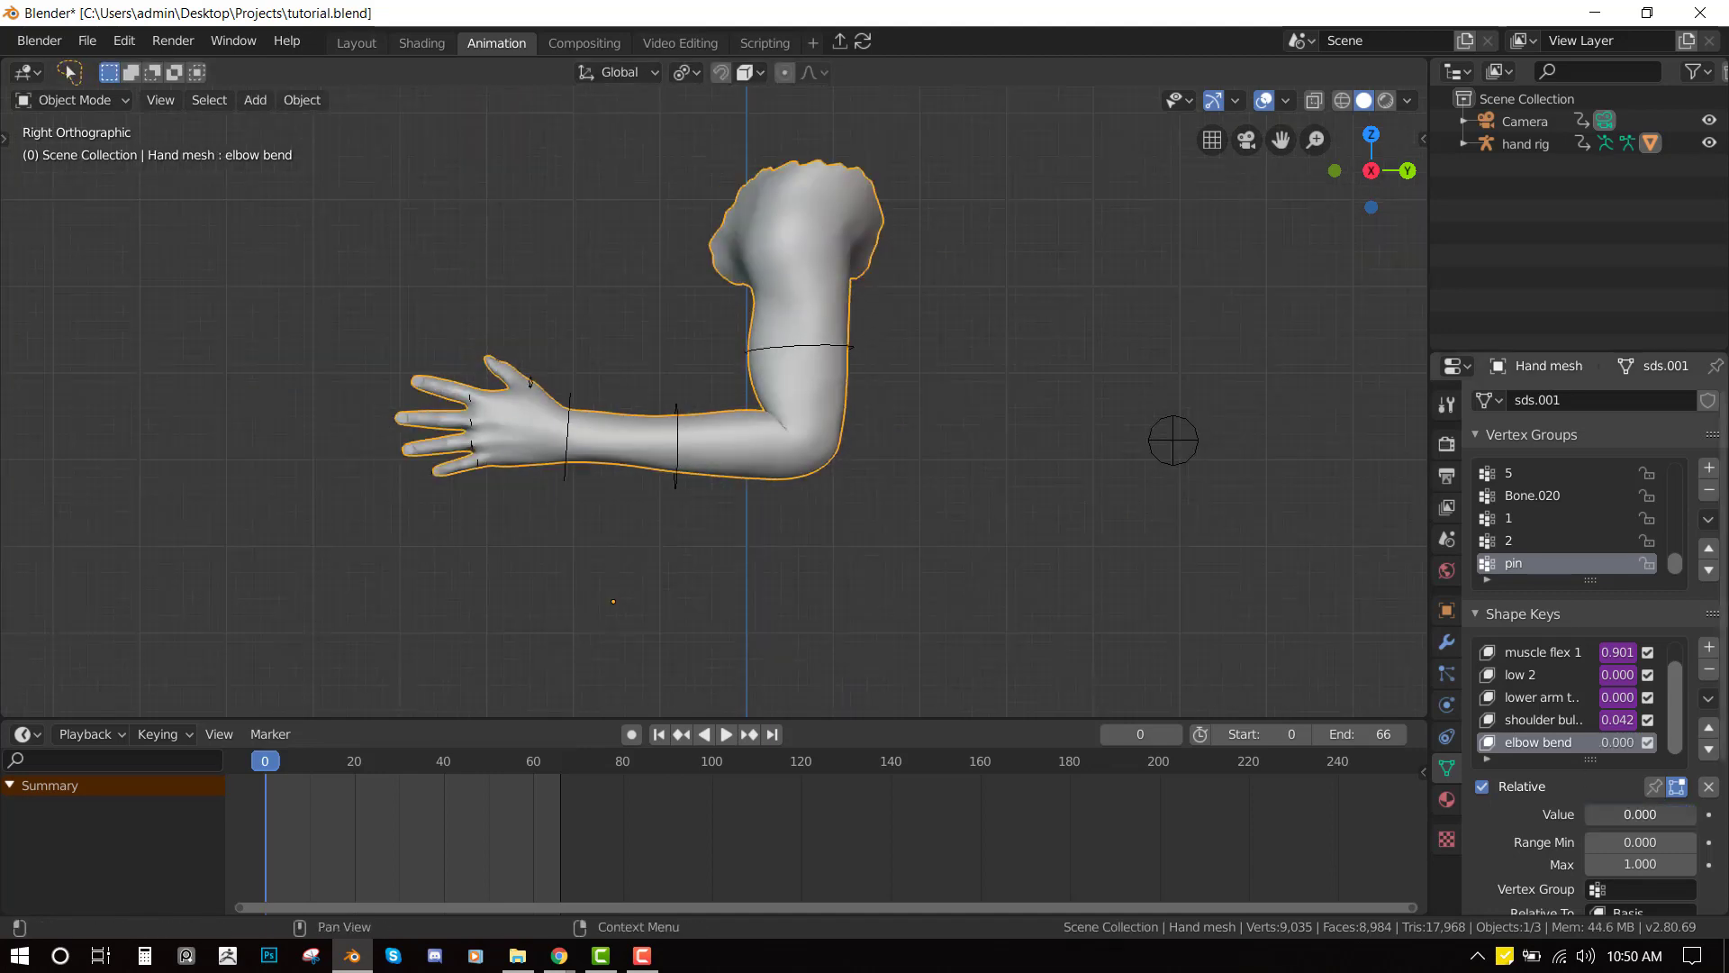
key(Escape)
scroll(906, 353, up, 3)
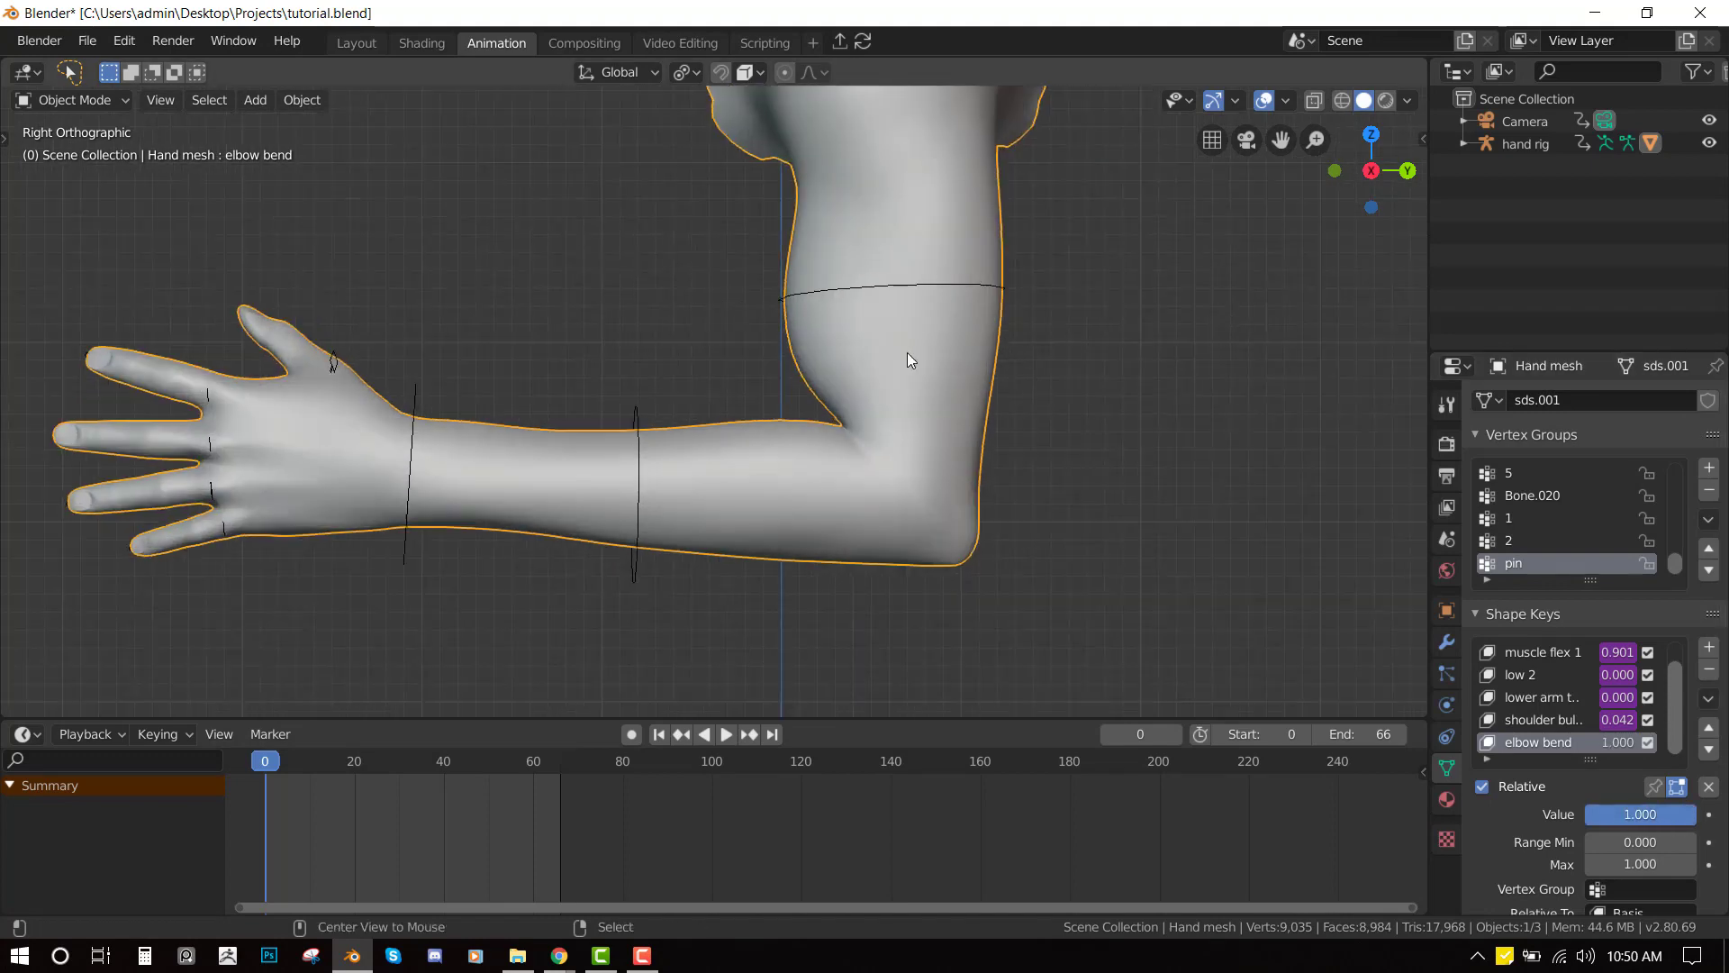
- Deselect the hand mesh and save tutorial.blend
click(917, 359)
scroll(917, 360, down, 2)
key(ctrl+s)
scroll(920, 364, up, 2)
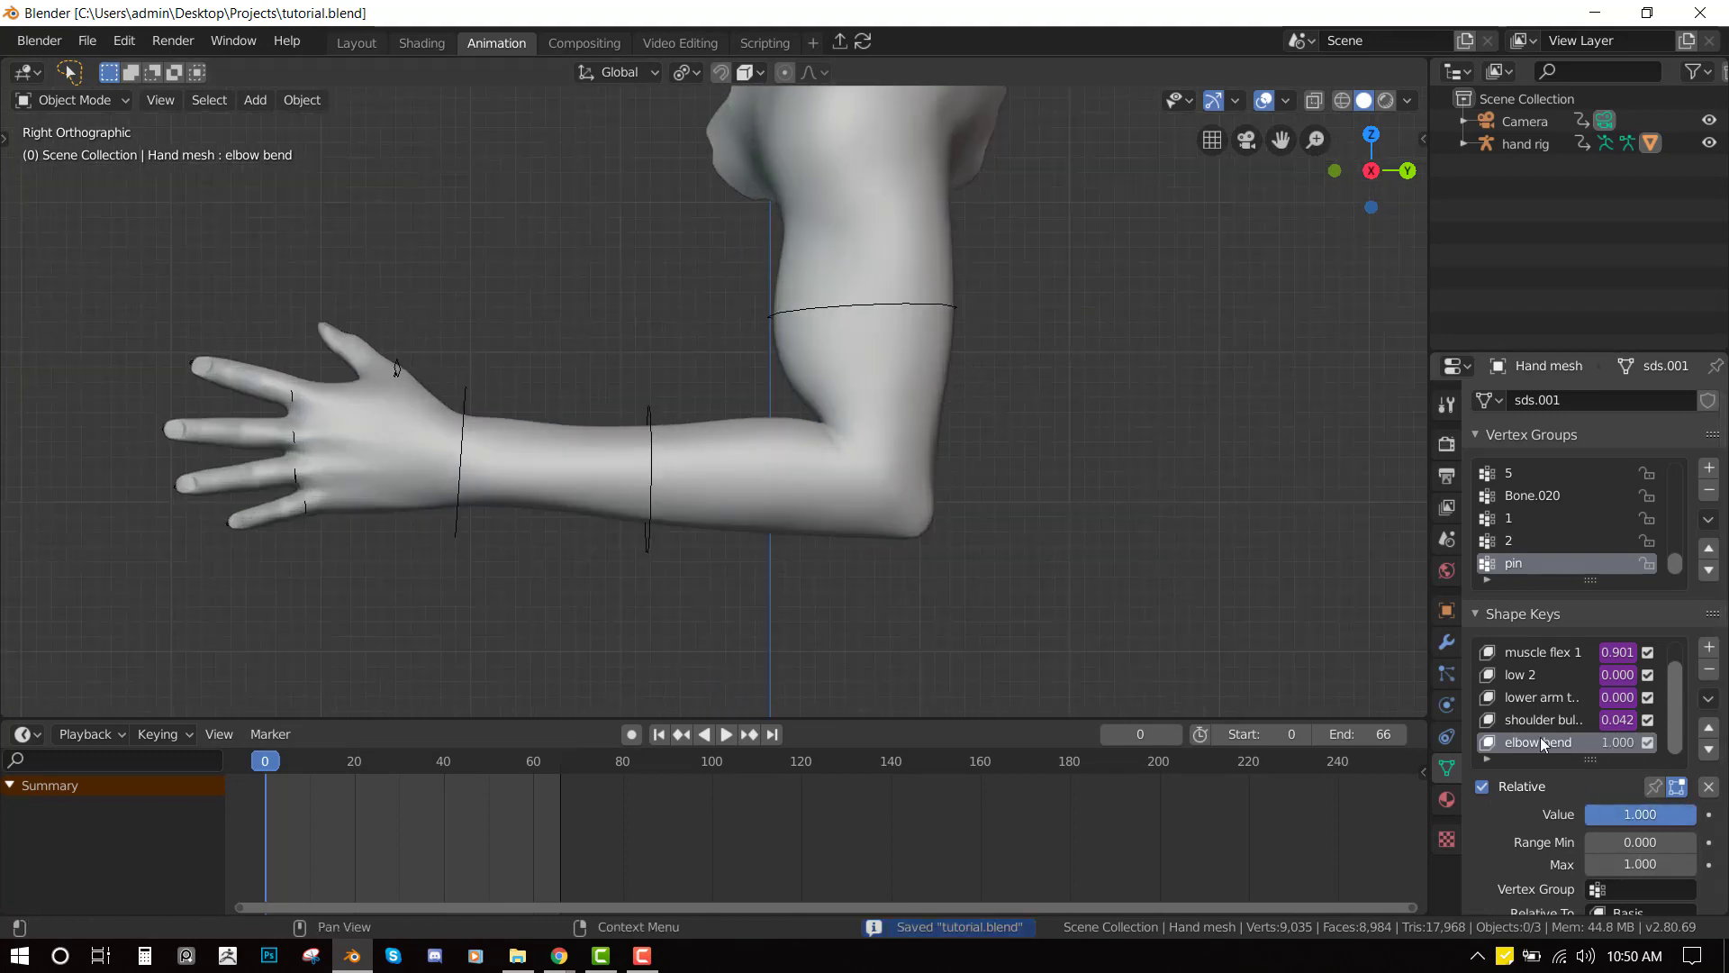
- Test-rotate the lower arm bone in Pose Mode, undo it, and reselect the hand mesh
click(643, 408)
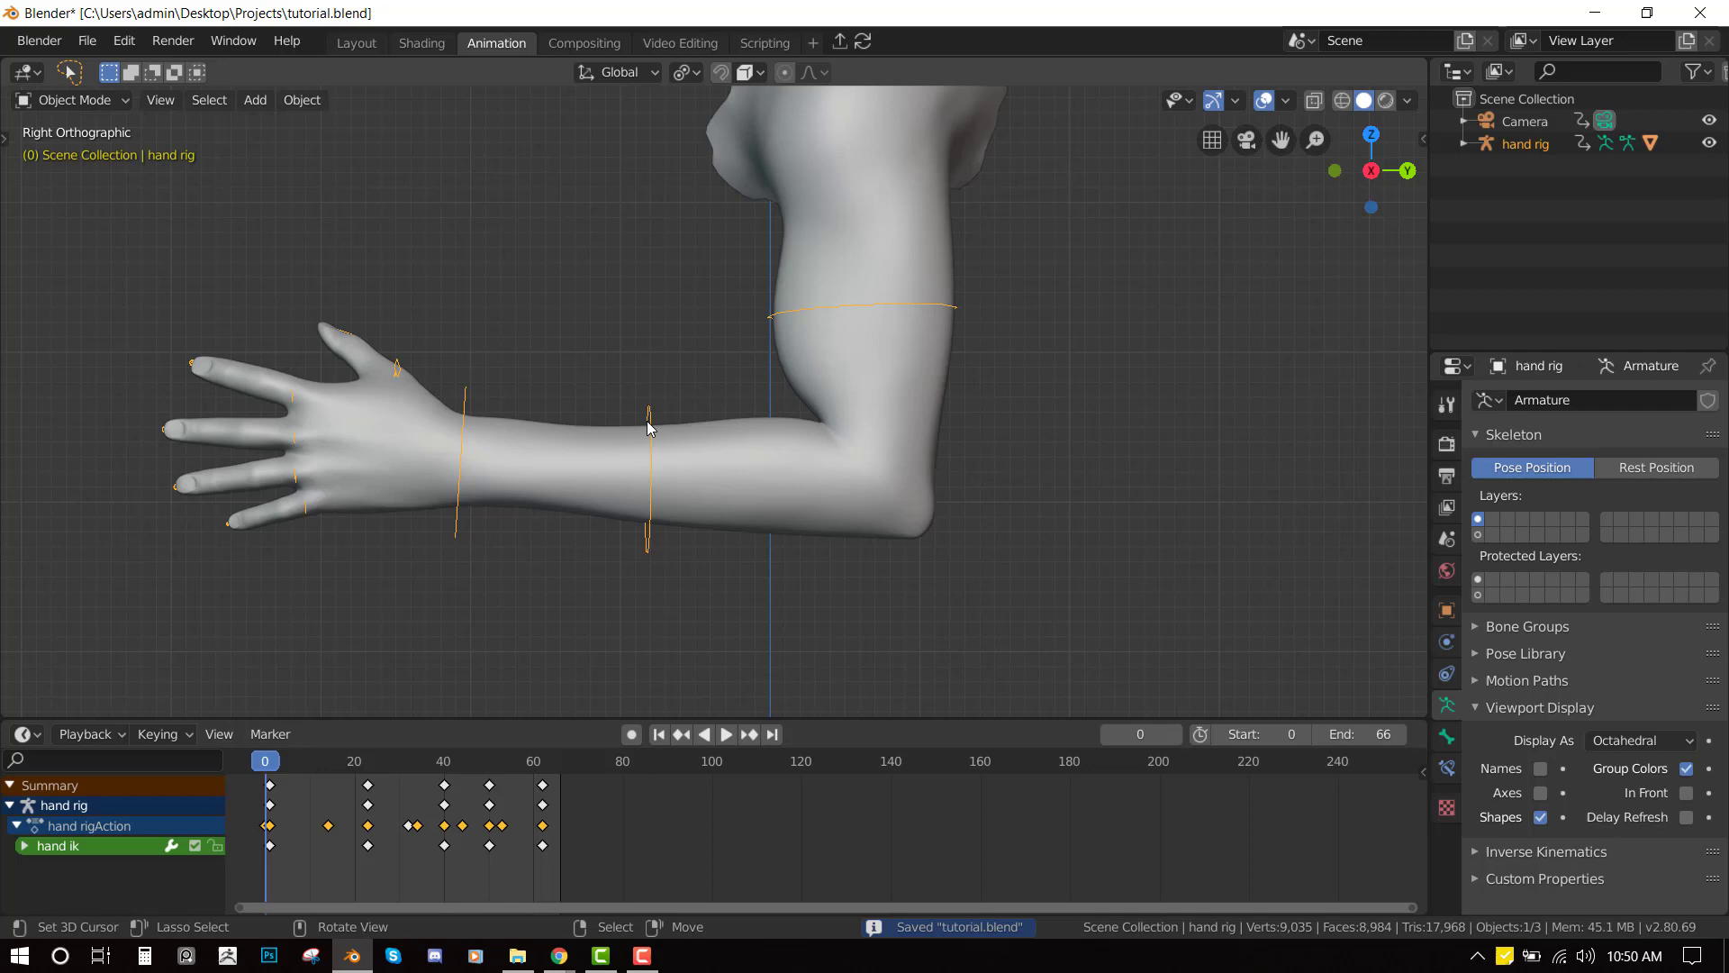
scroll(690, 442, down, 3)
key(ctrl+Tab)
click(677, 410)
scroll(685, 432, up, 3)
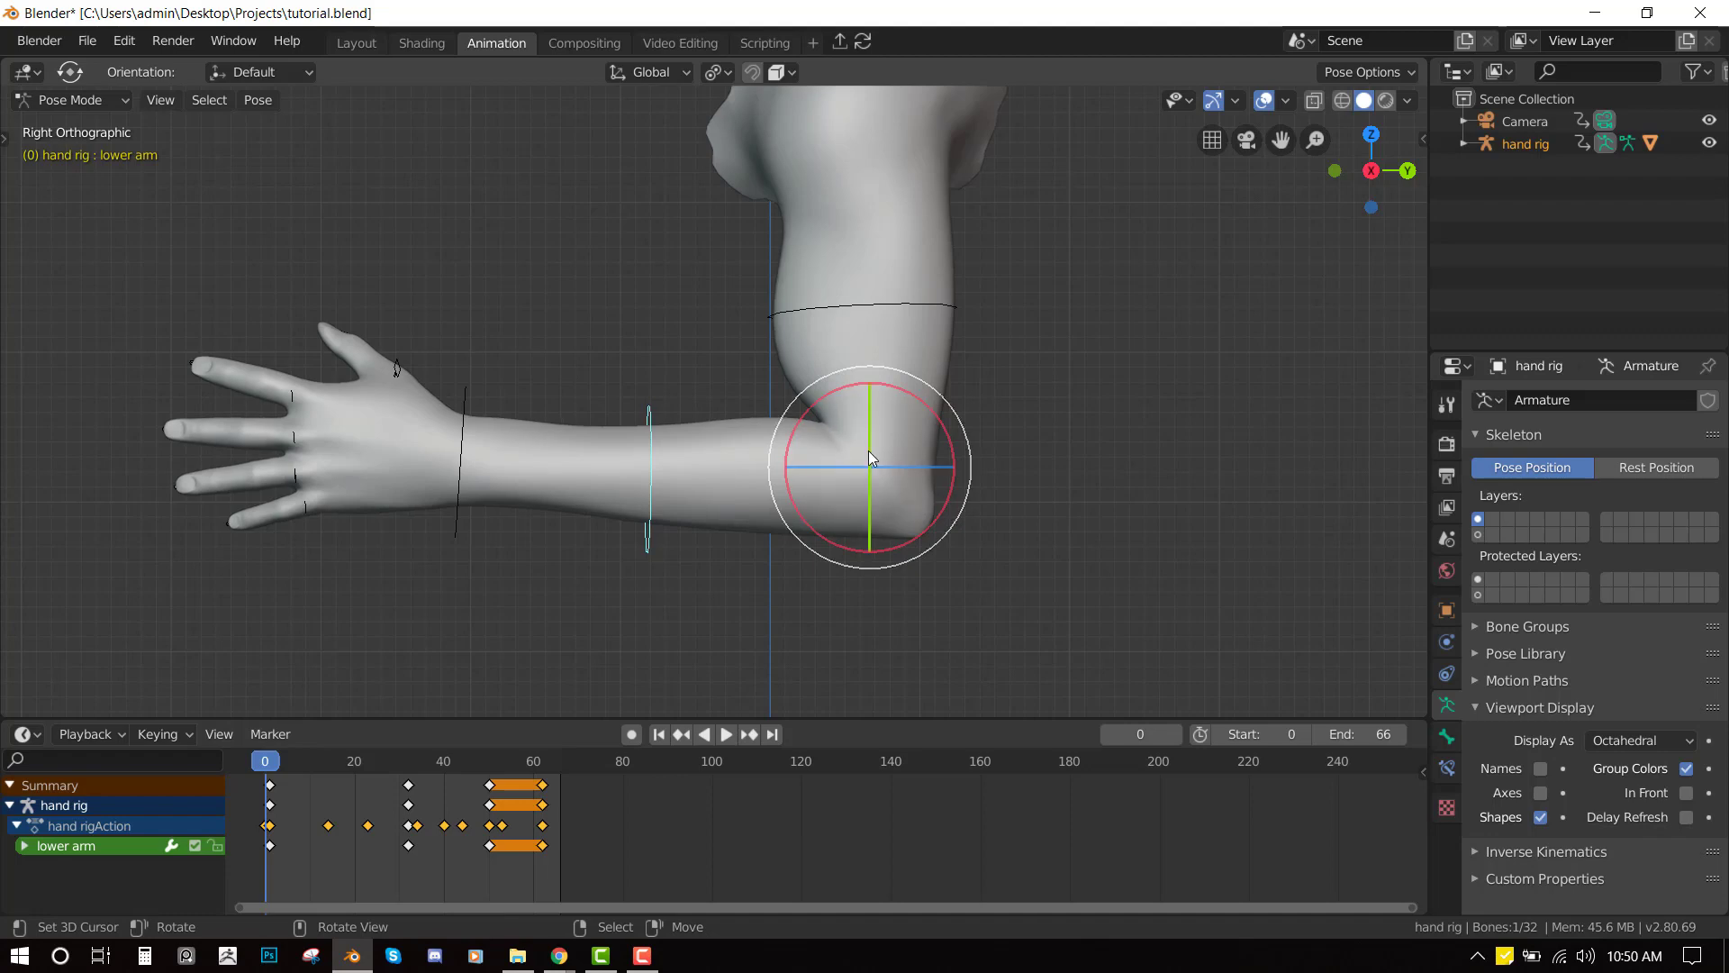
drag(870, 452, 808, 462)
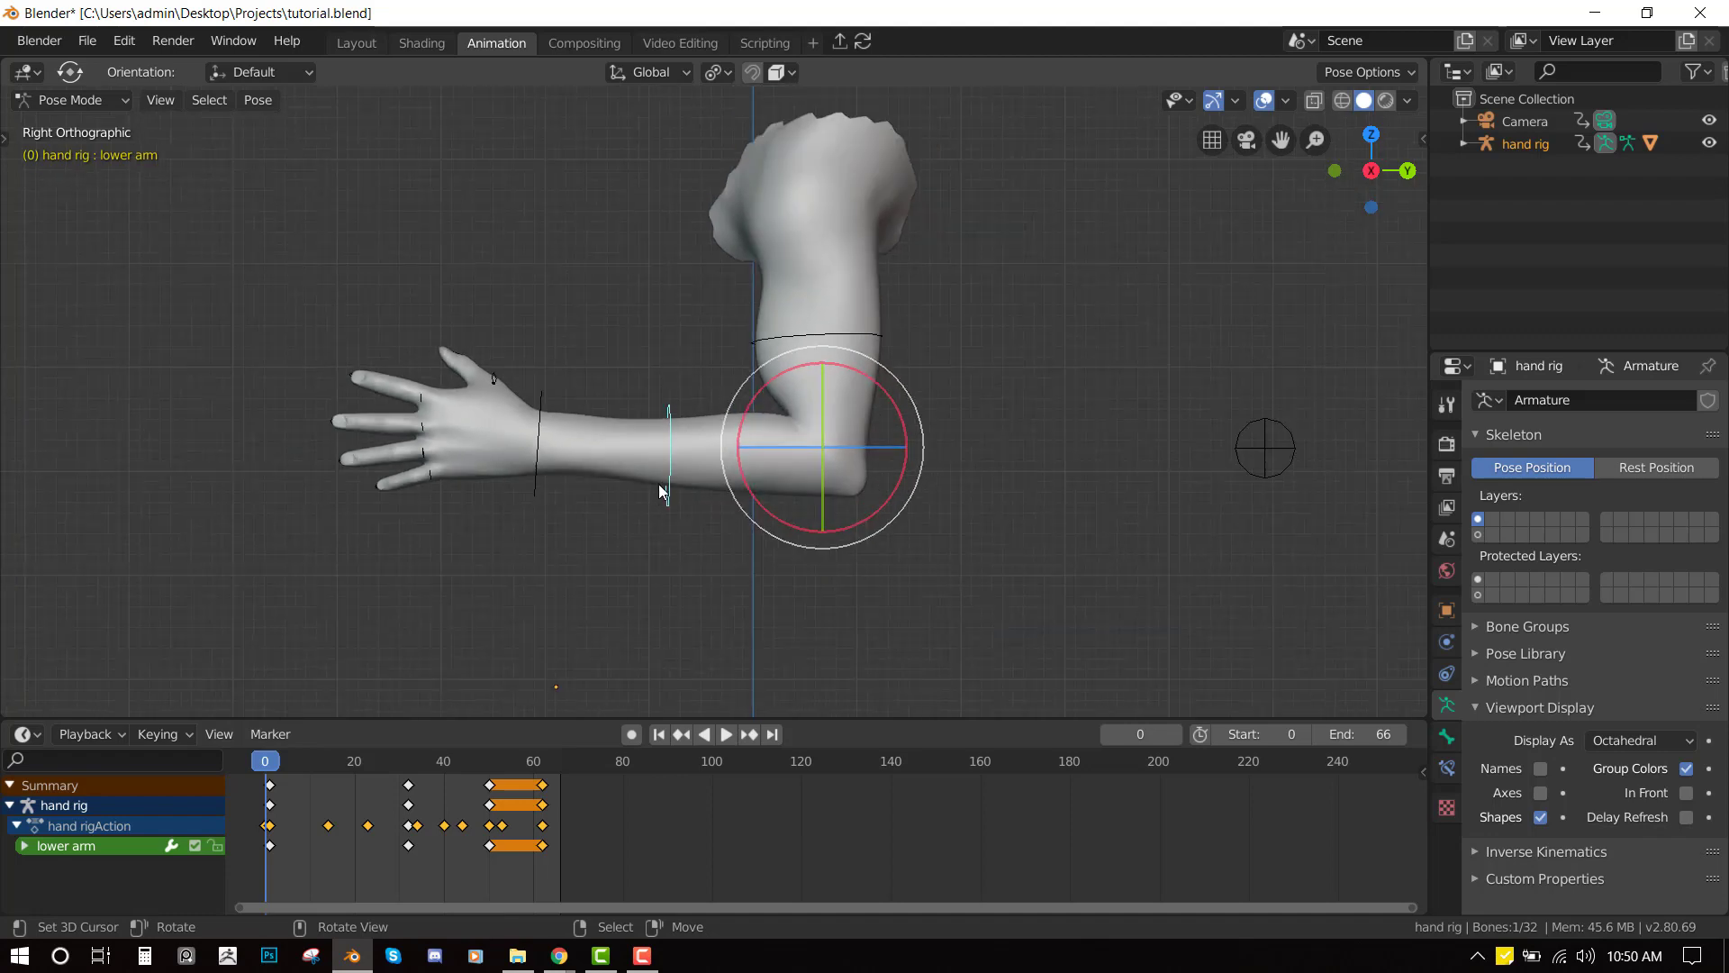
key(ctrl+z)
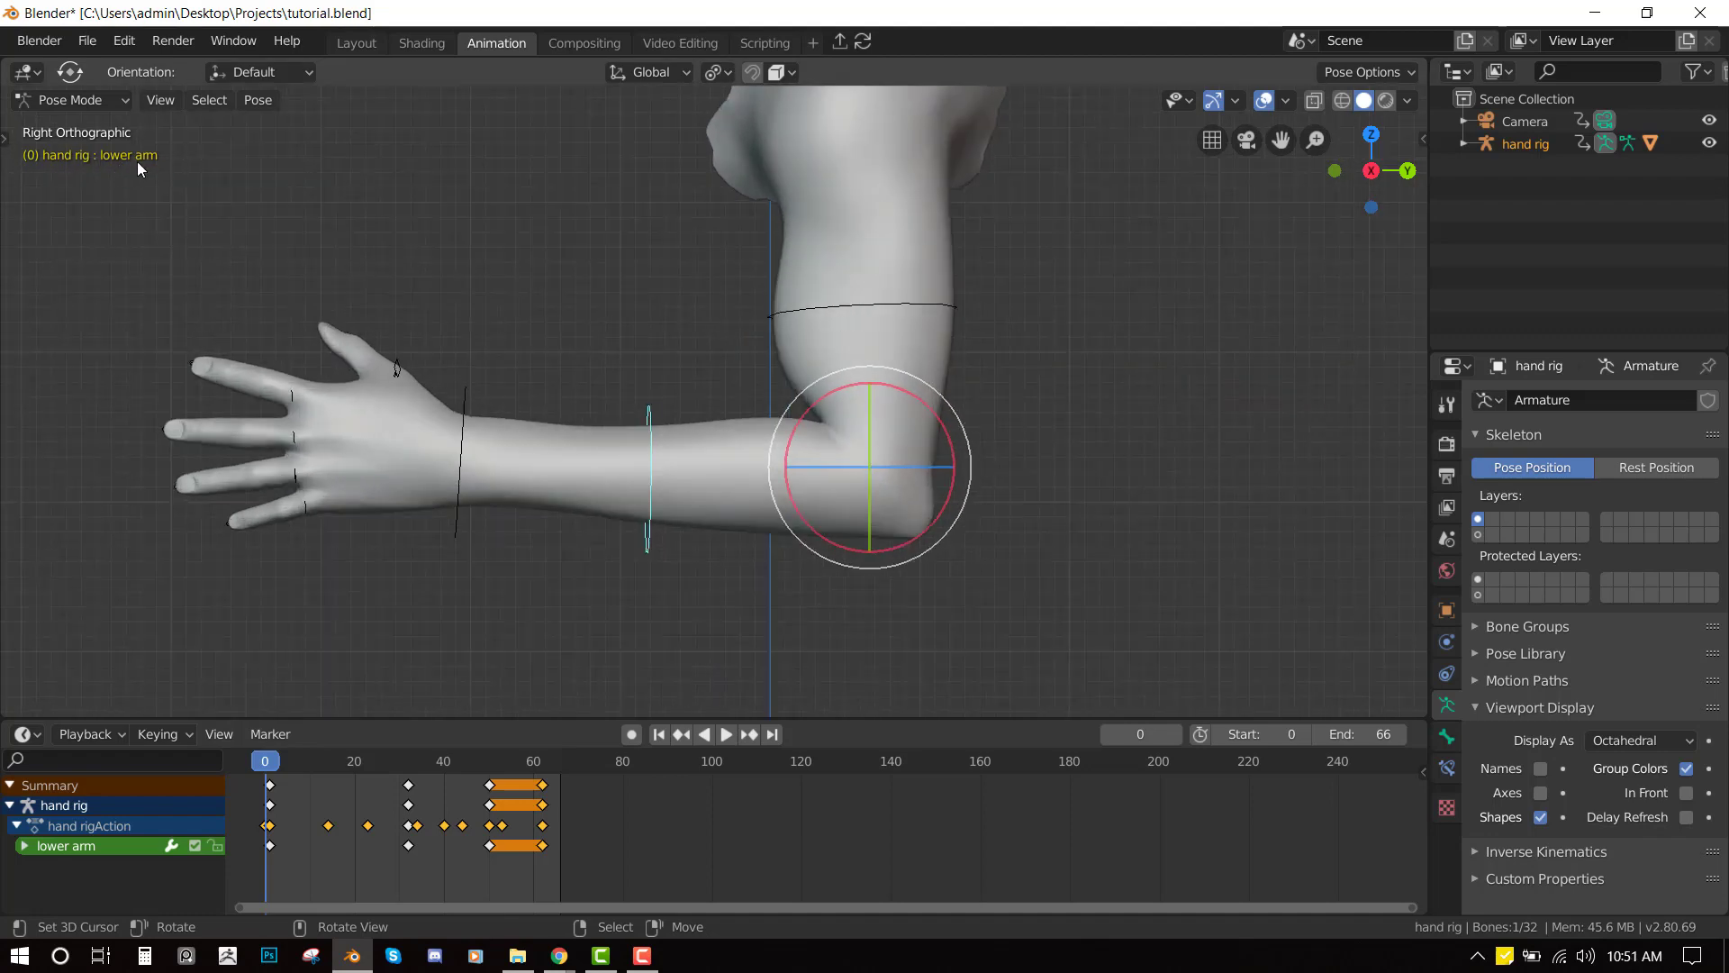
key(ctrl+Tab)
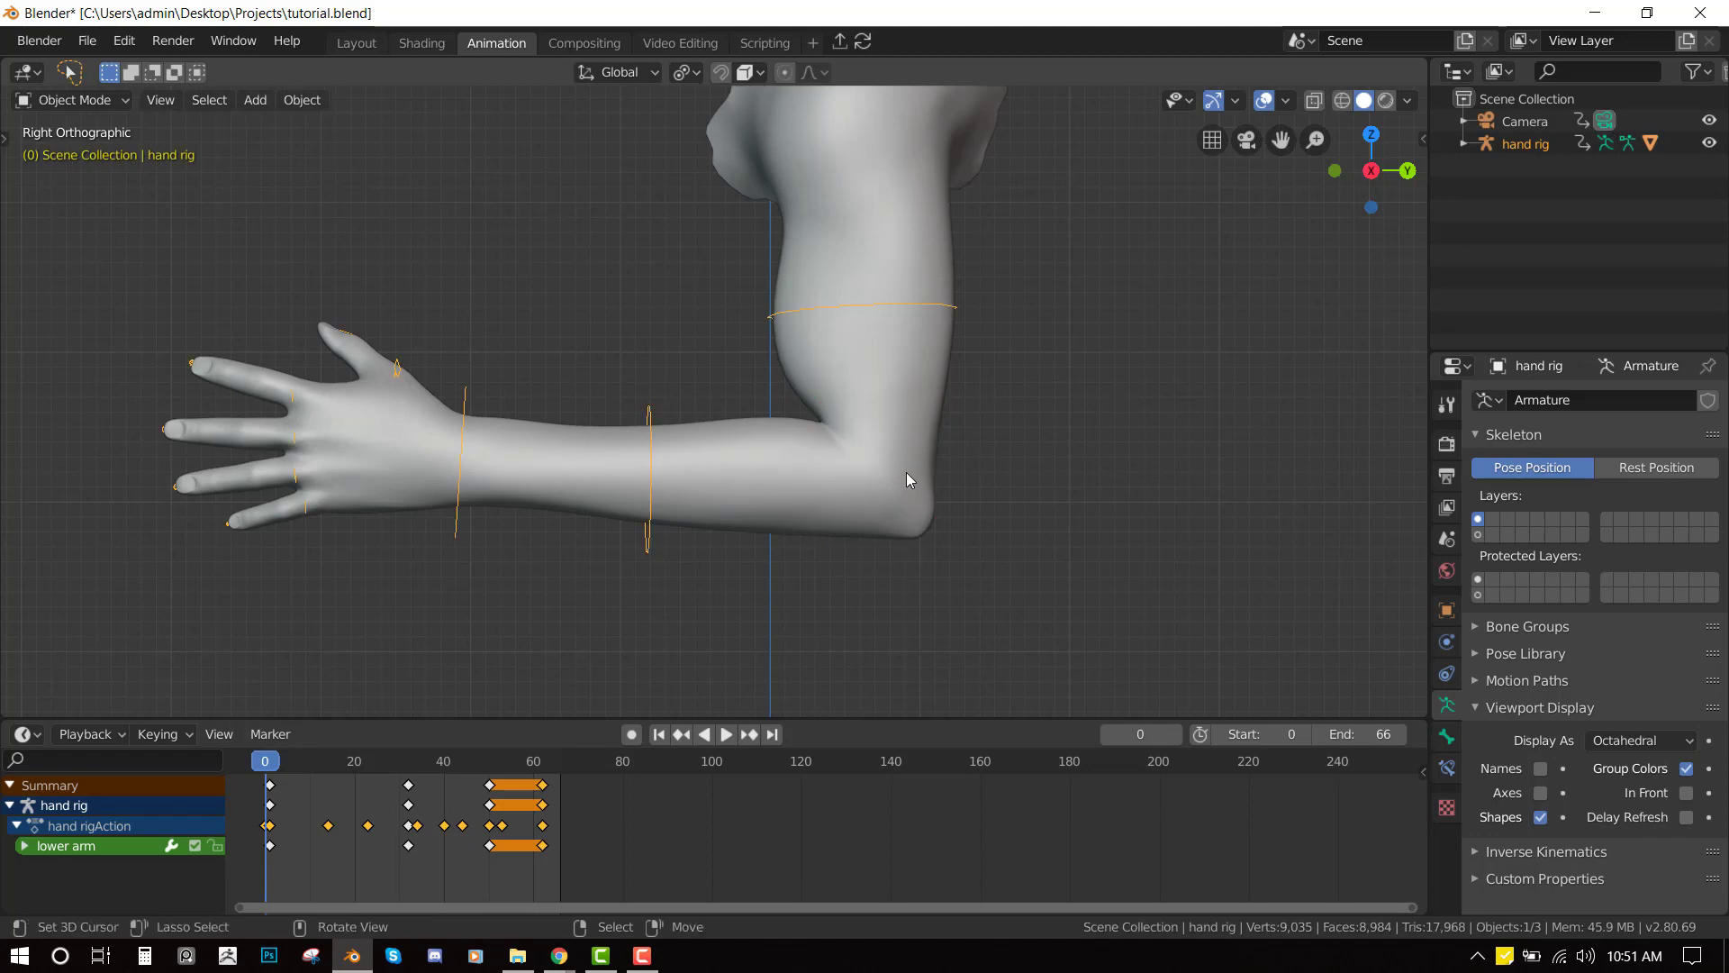
click(904, 473)
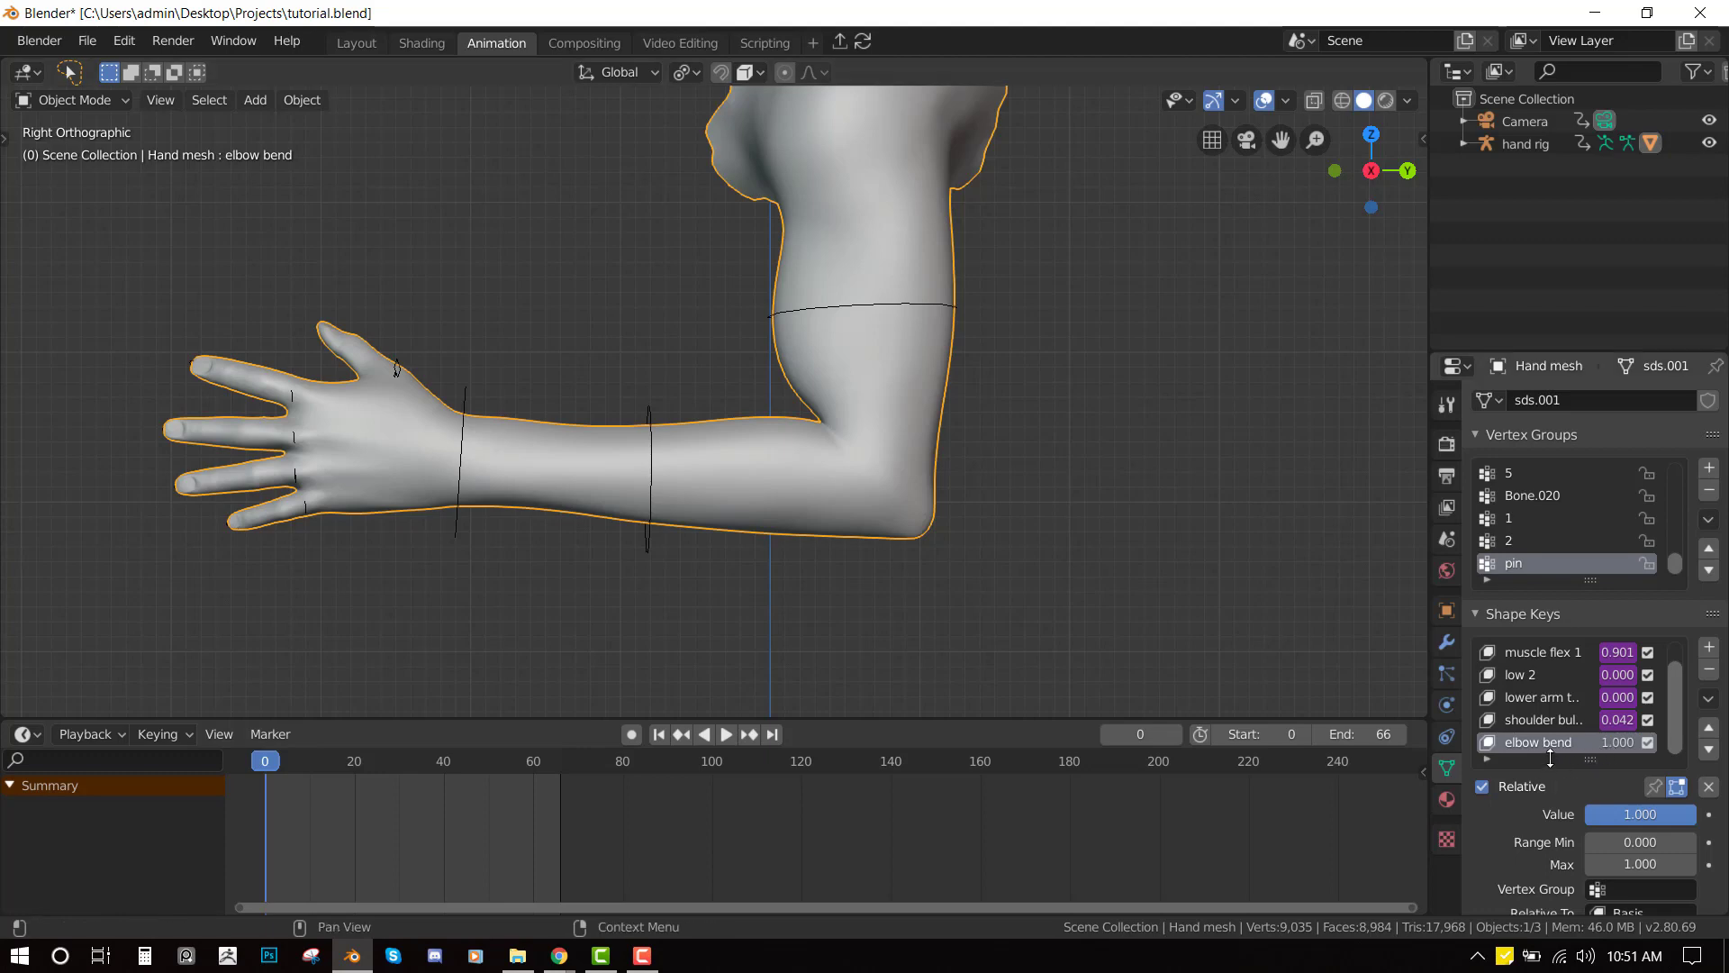
- Add a driver to the elbow bend value and open it in the Drivers Editor
right_click(1661, 820)
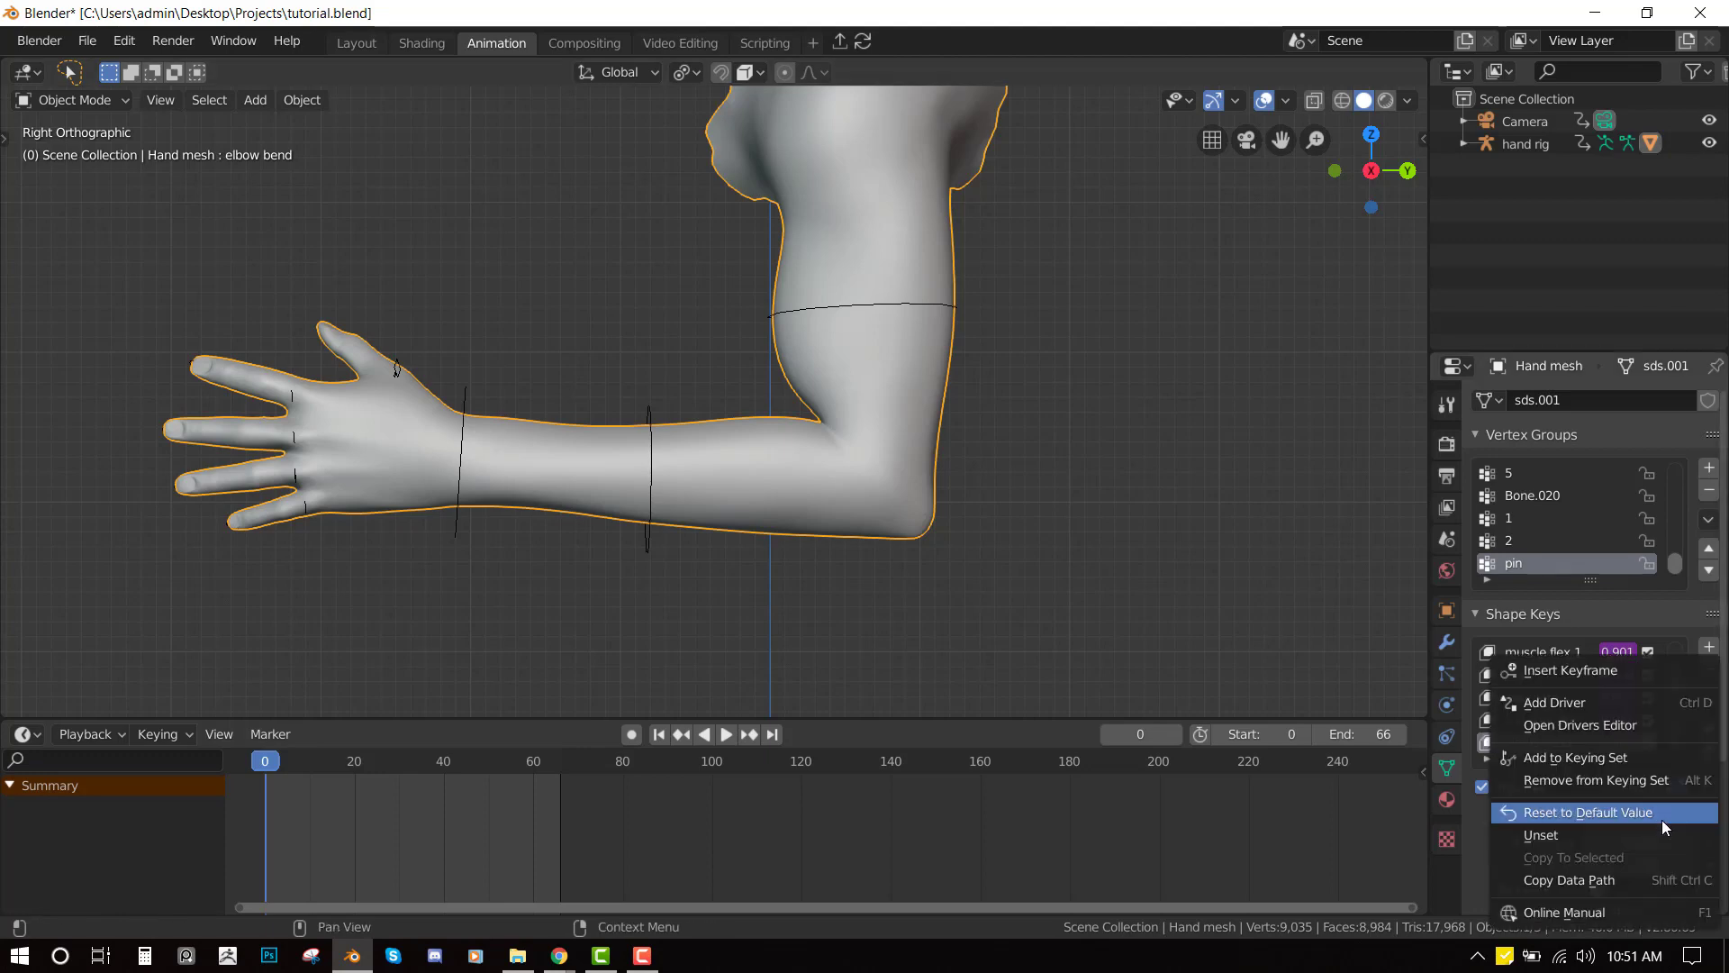
click(1572, 703)
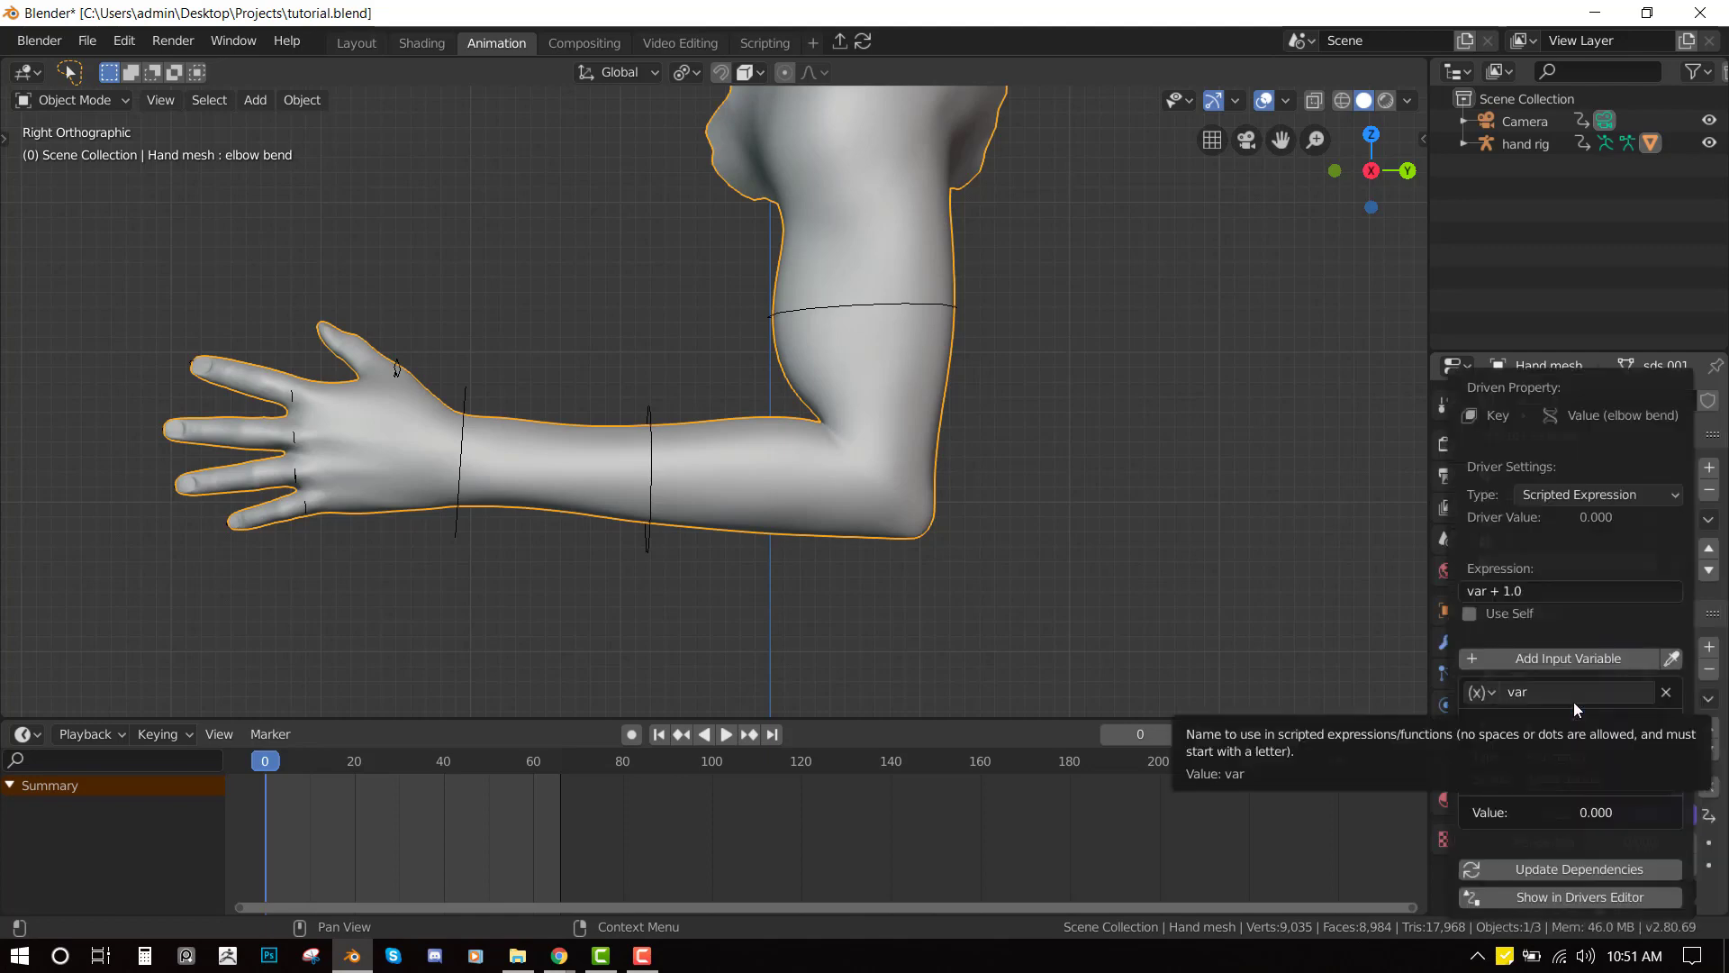
click(1555, 903)
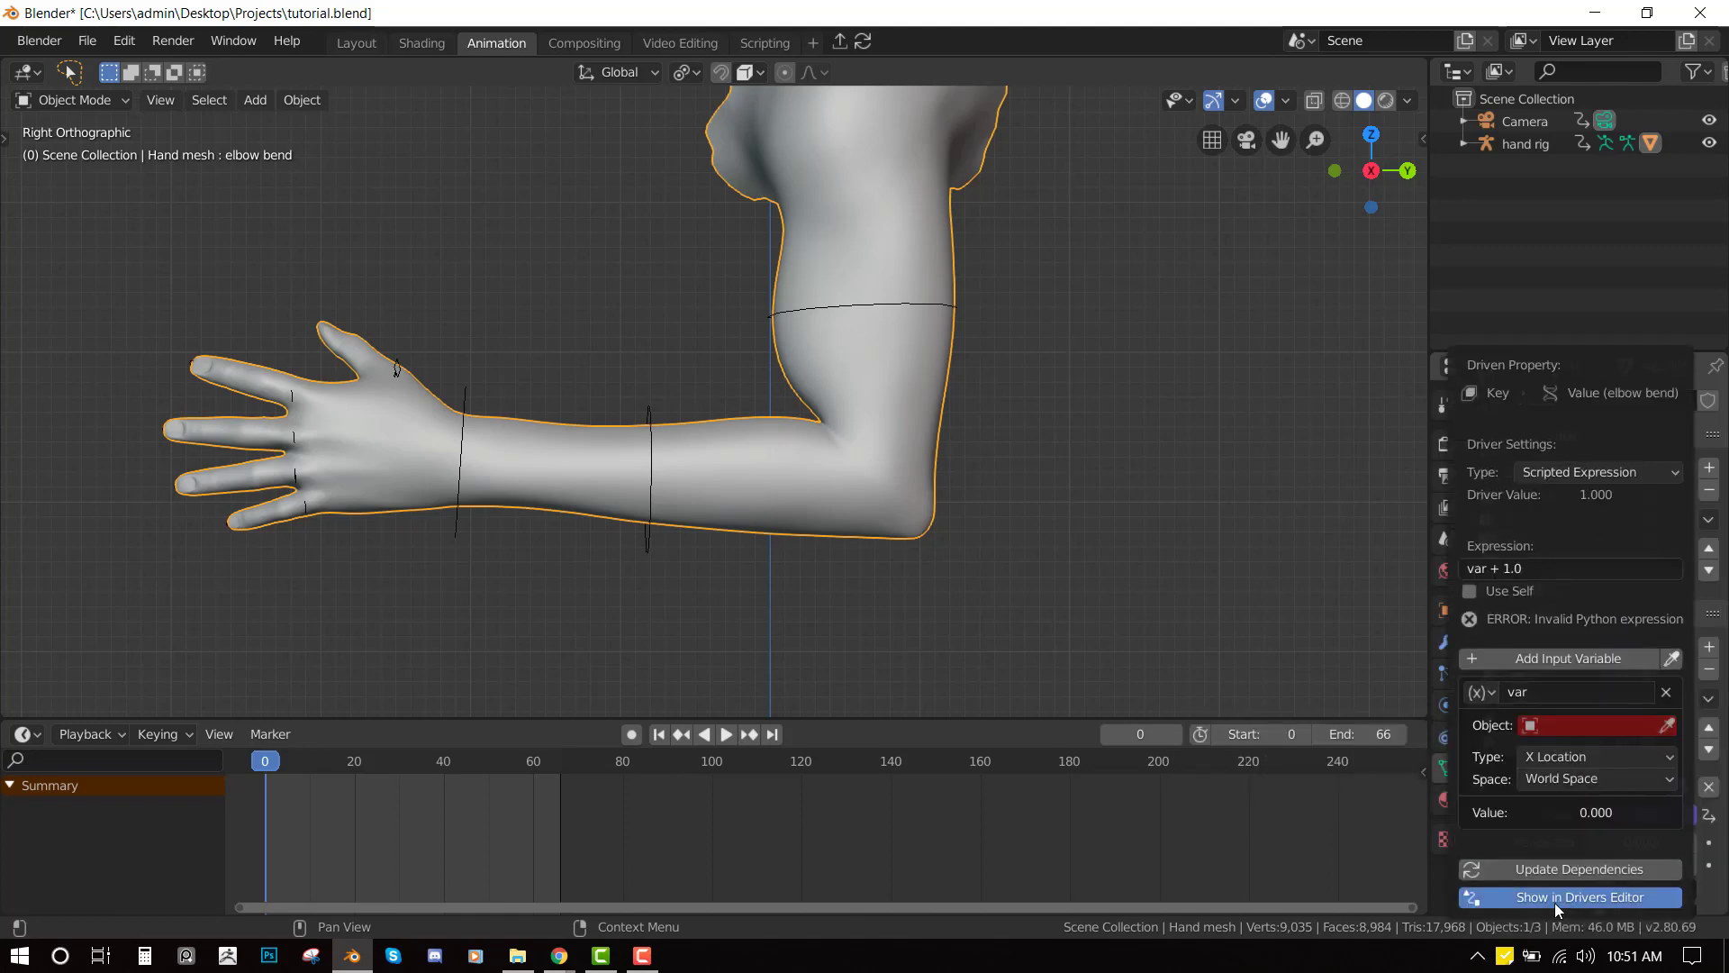
click(797, 470)
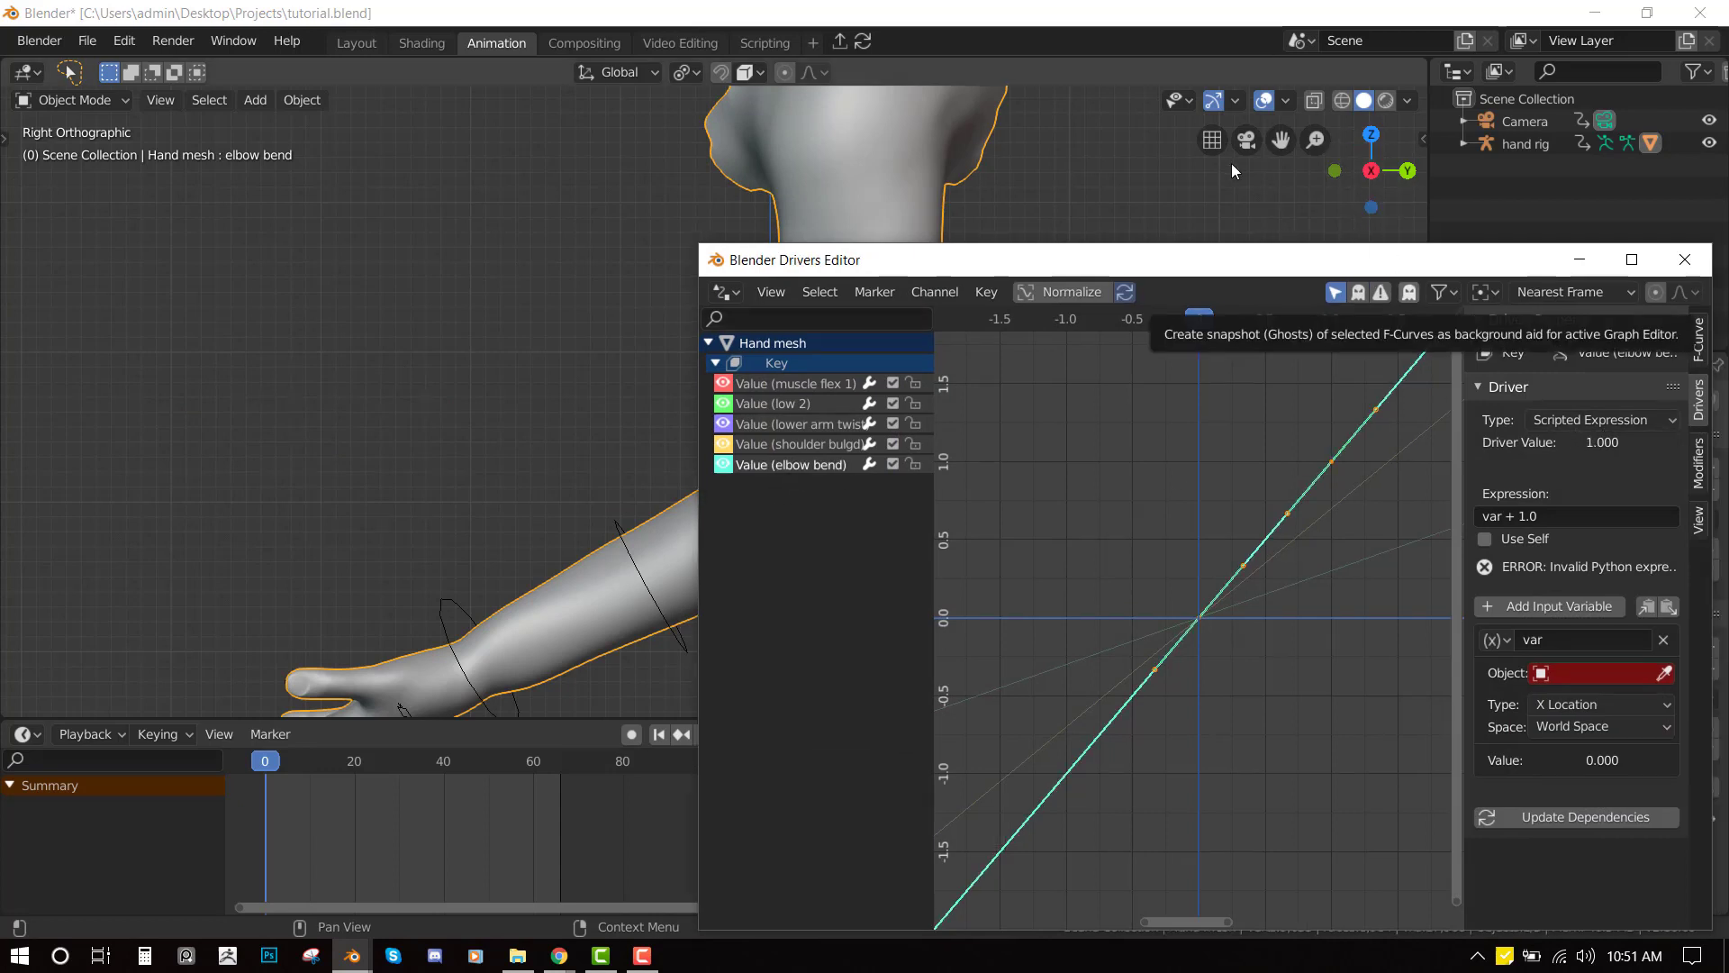
- Move the Drivers Editor window up-left and enlarge it to show the full graph
drag(1351, 261, 1182, 111)
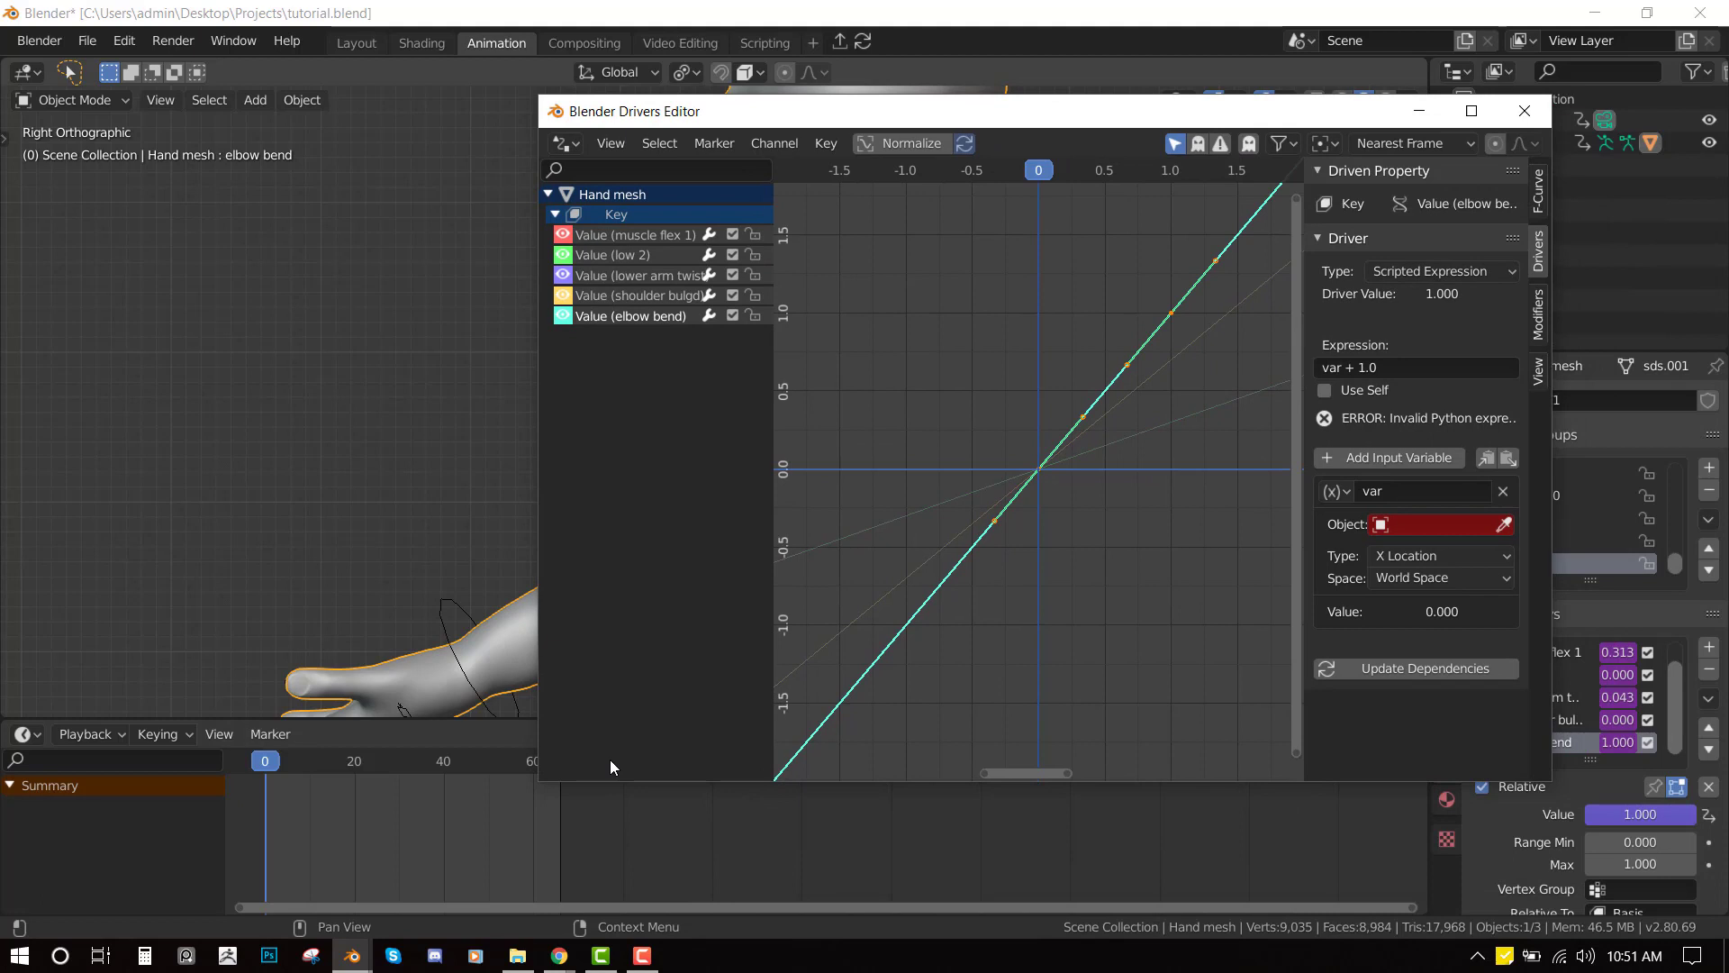
drag(537, 779, 238, 874)
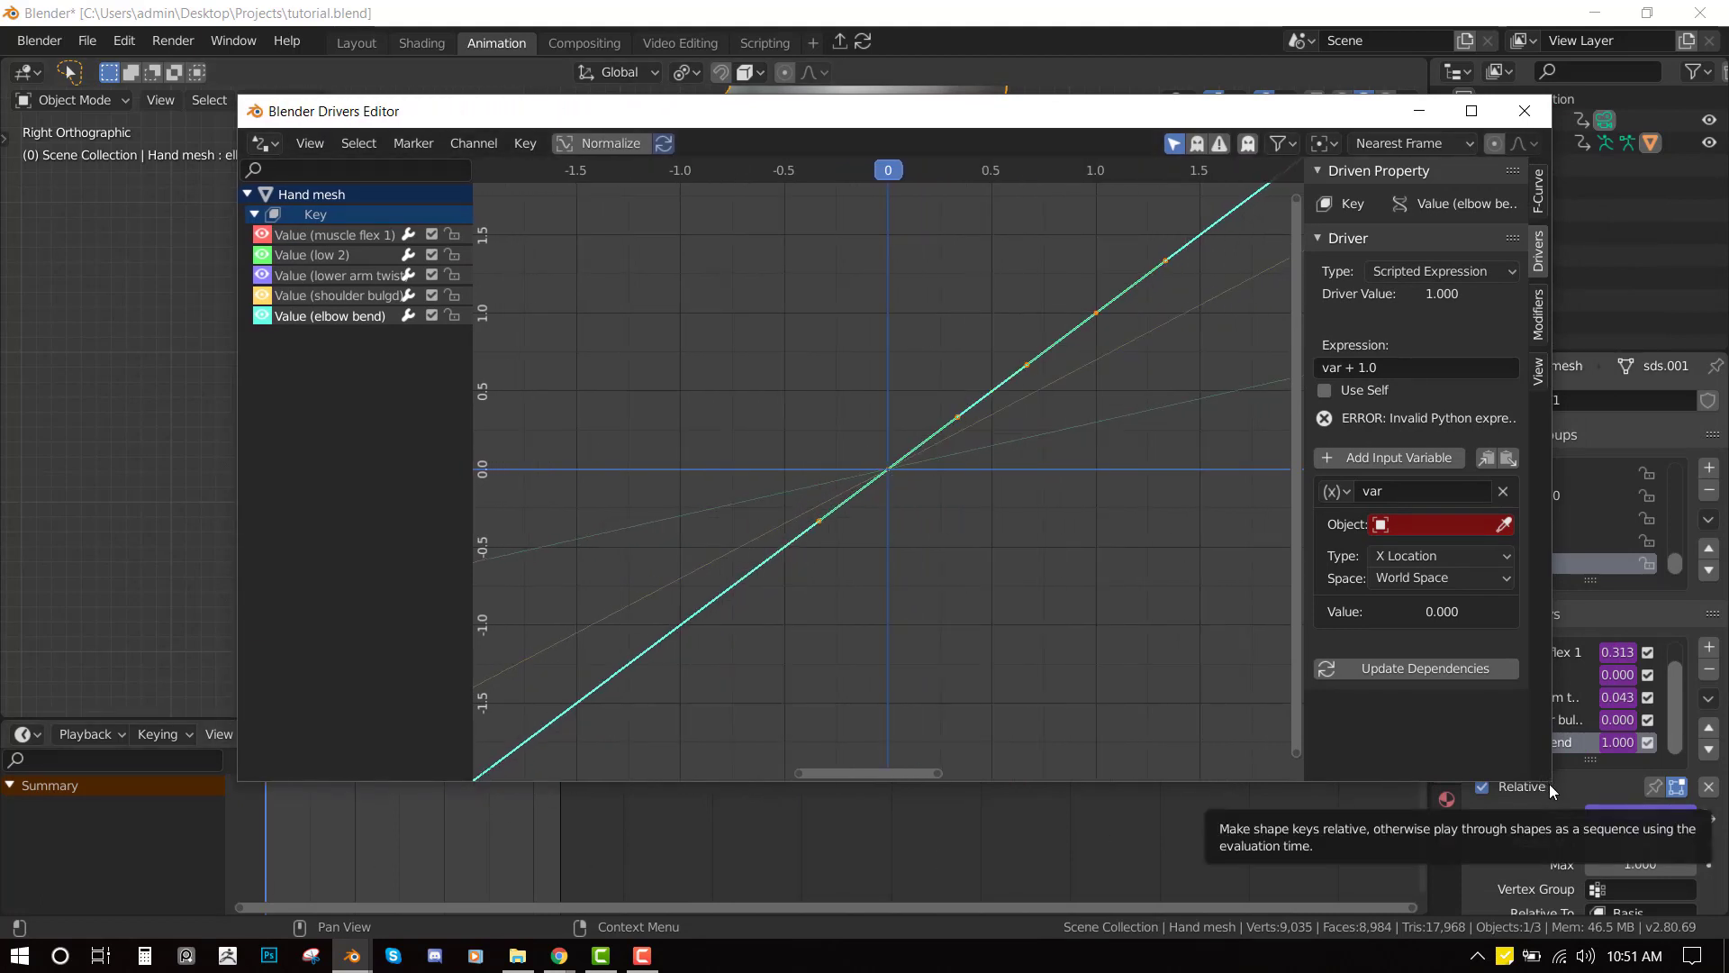
drag(1542, 787, 1657, 899)
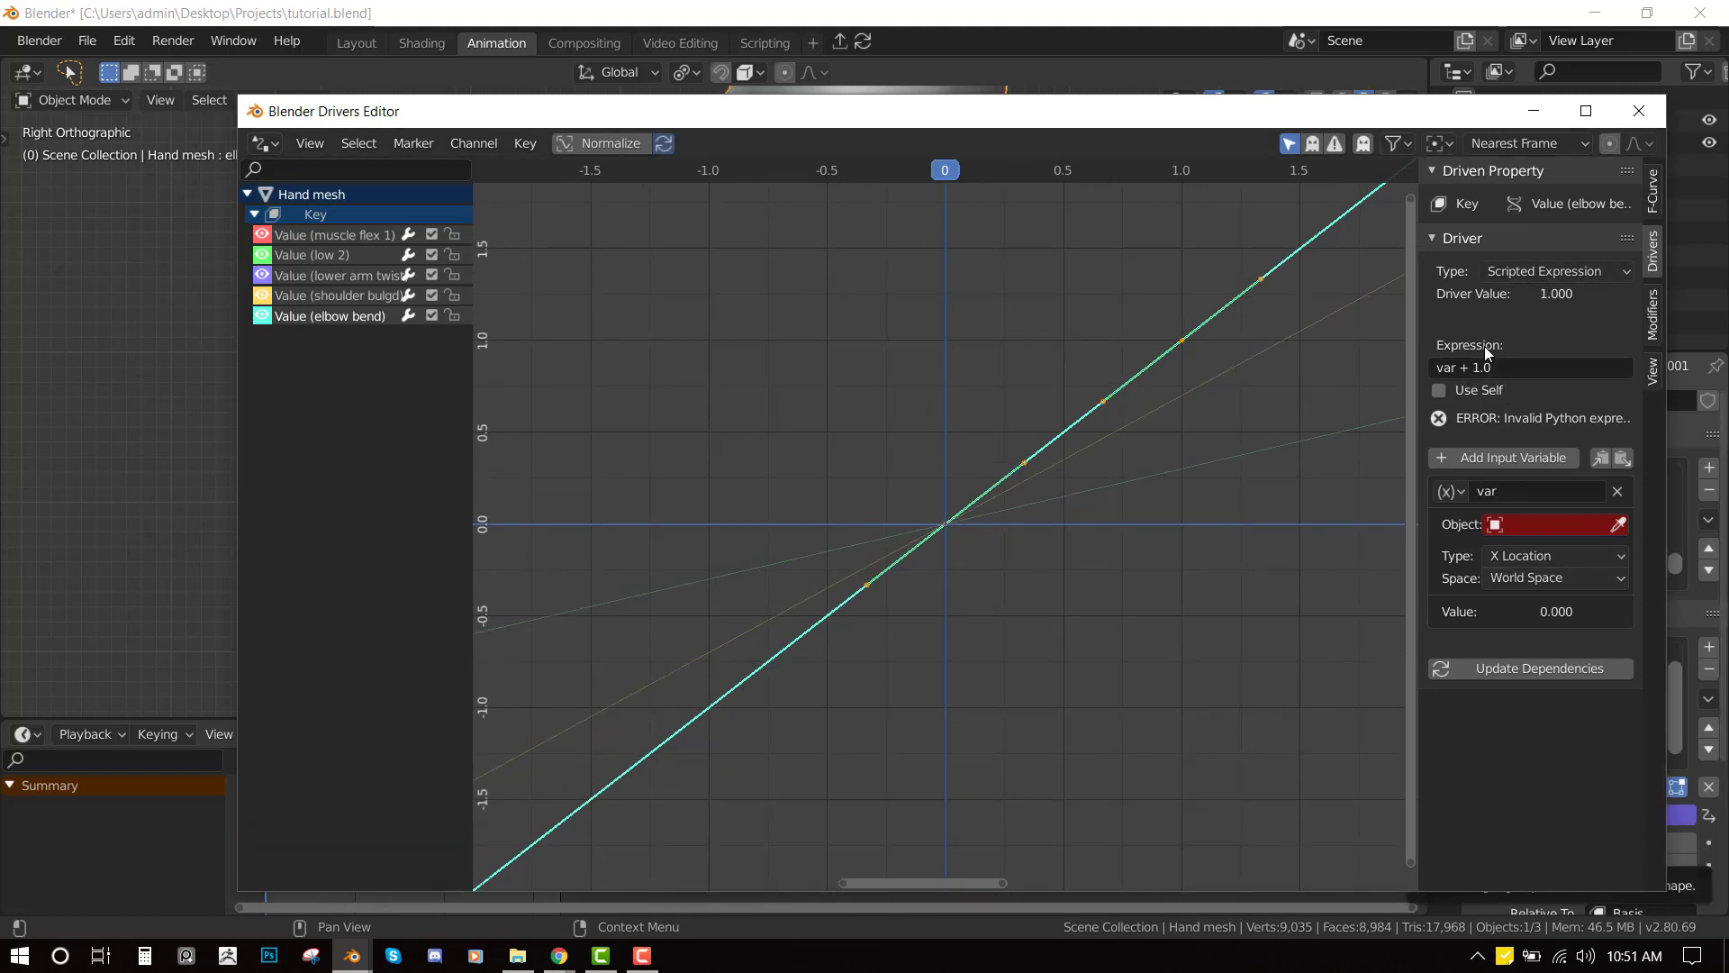
- Set the driver expression to var and rename its variable to boy
click(1504, 370)
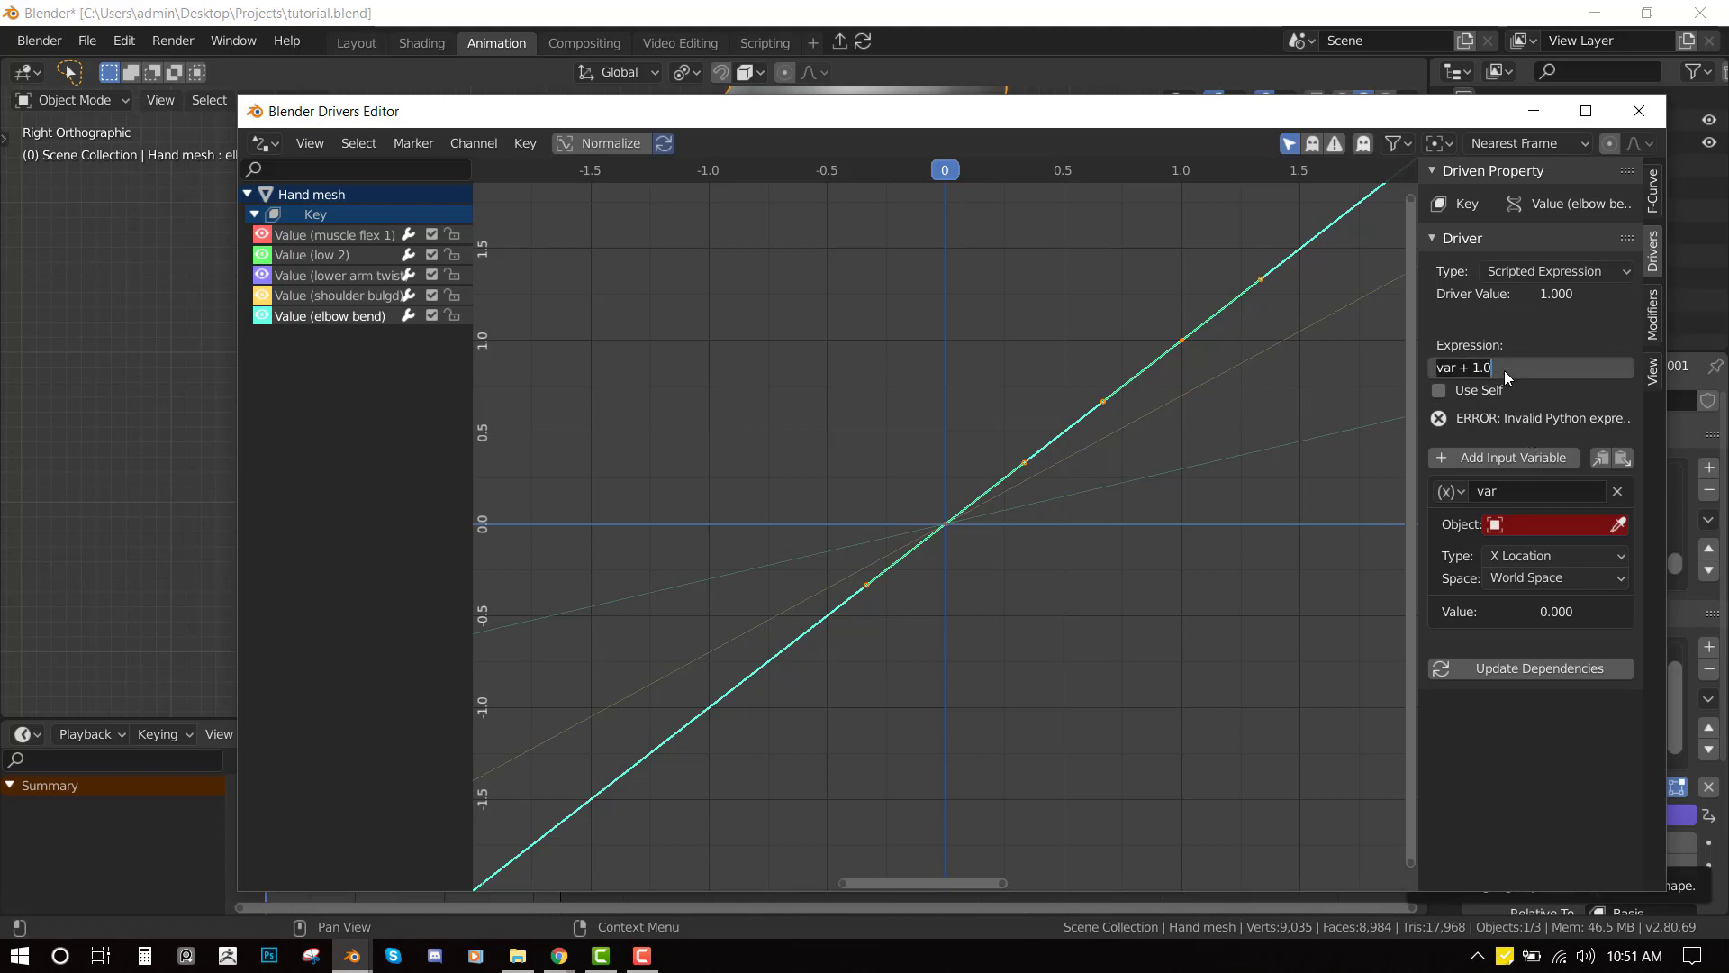
text(var)
key(Return)
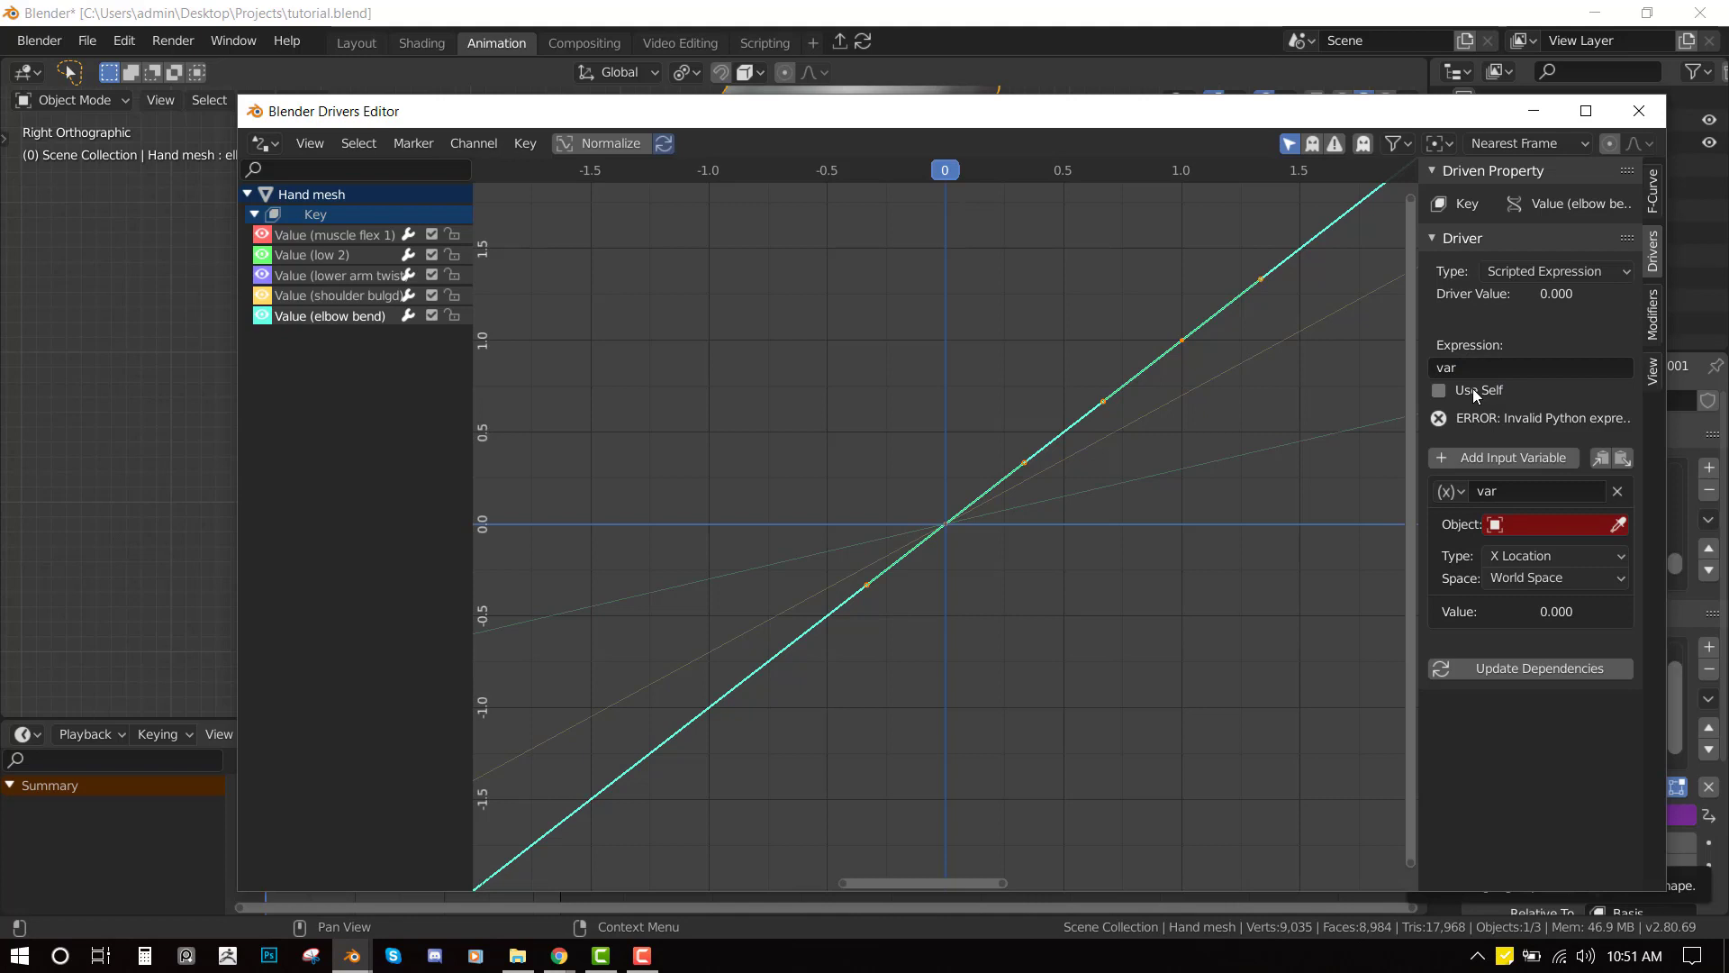
click(1507, 489)
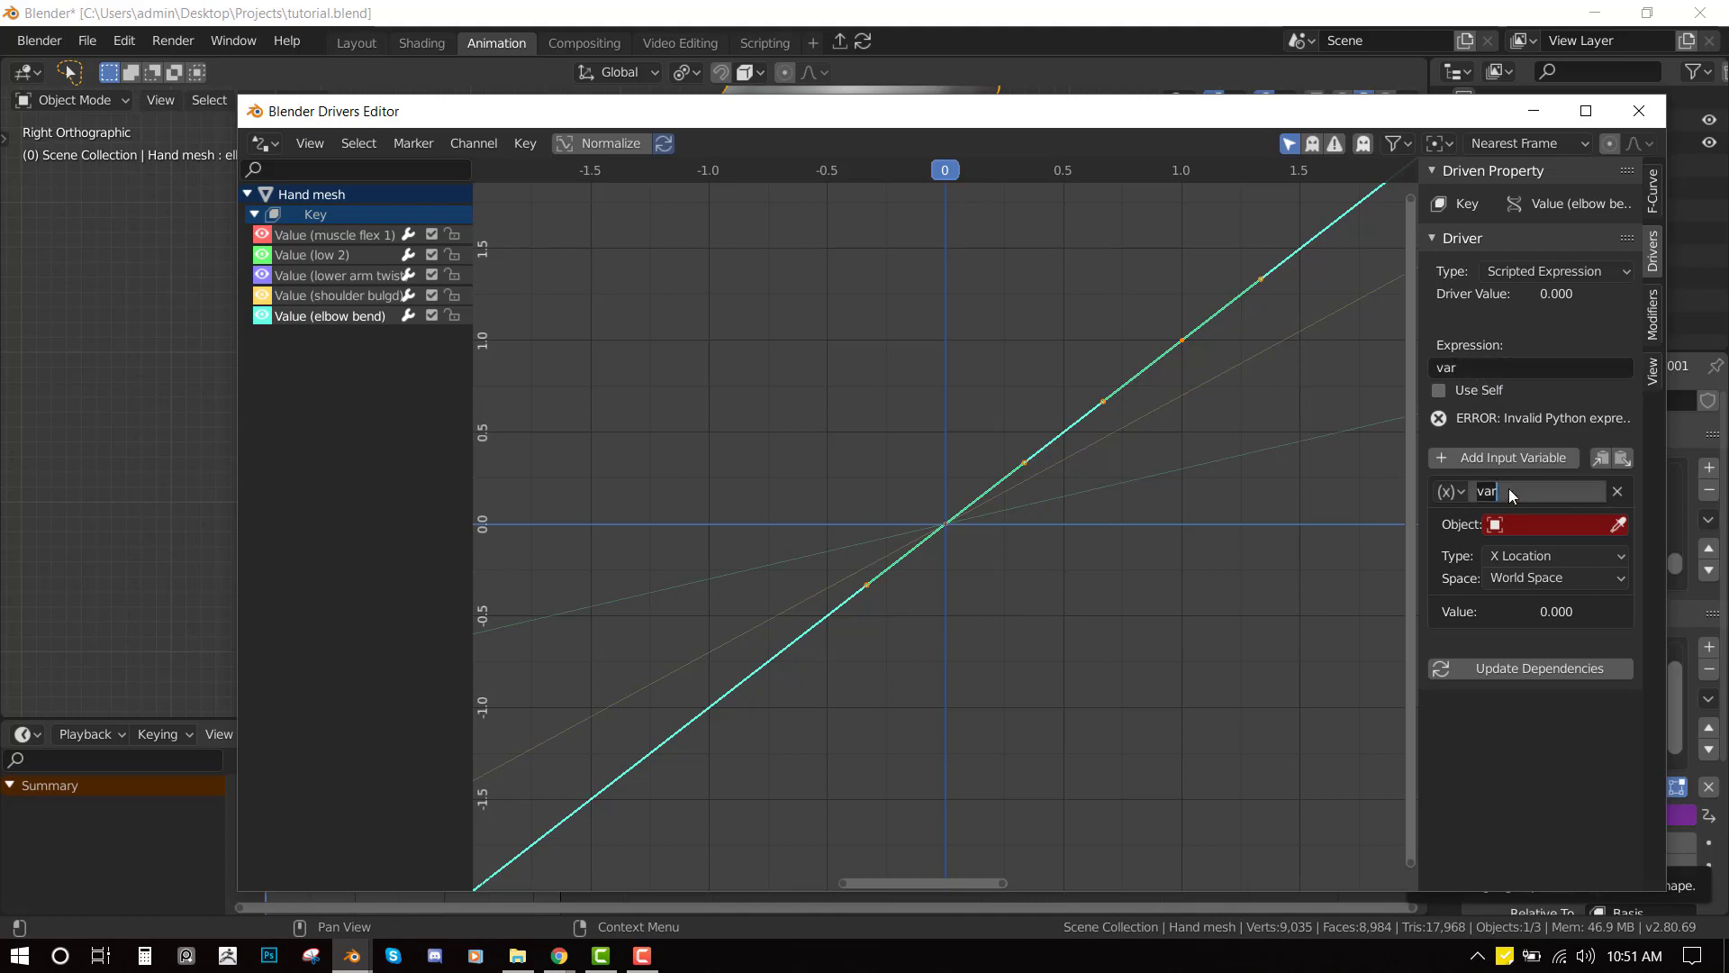
text(boy)
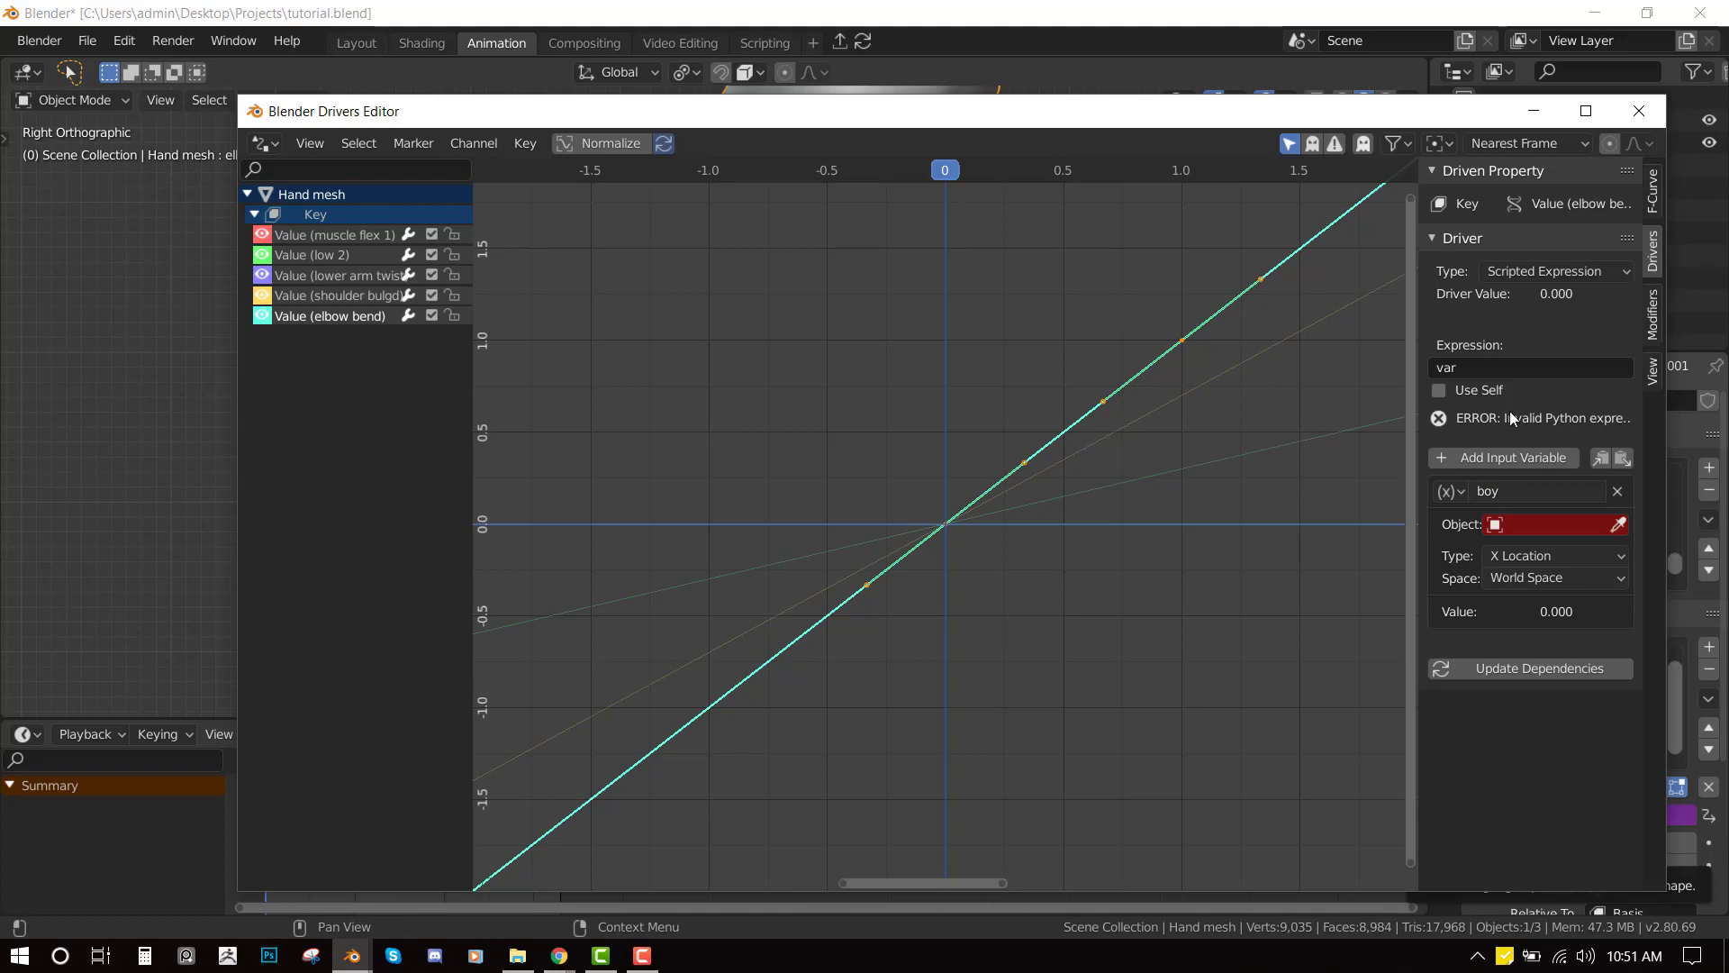
key(Return)
- Change the driver expression to boy
click(1489, 367)
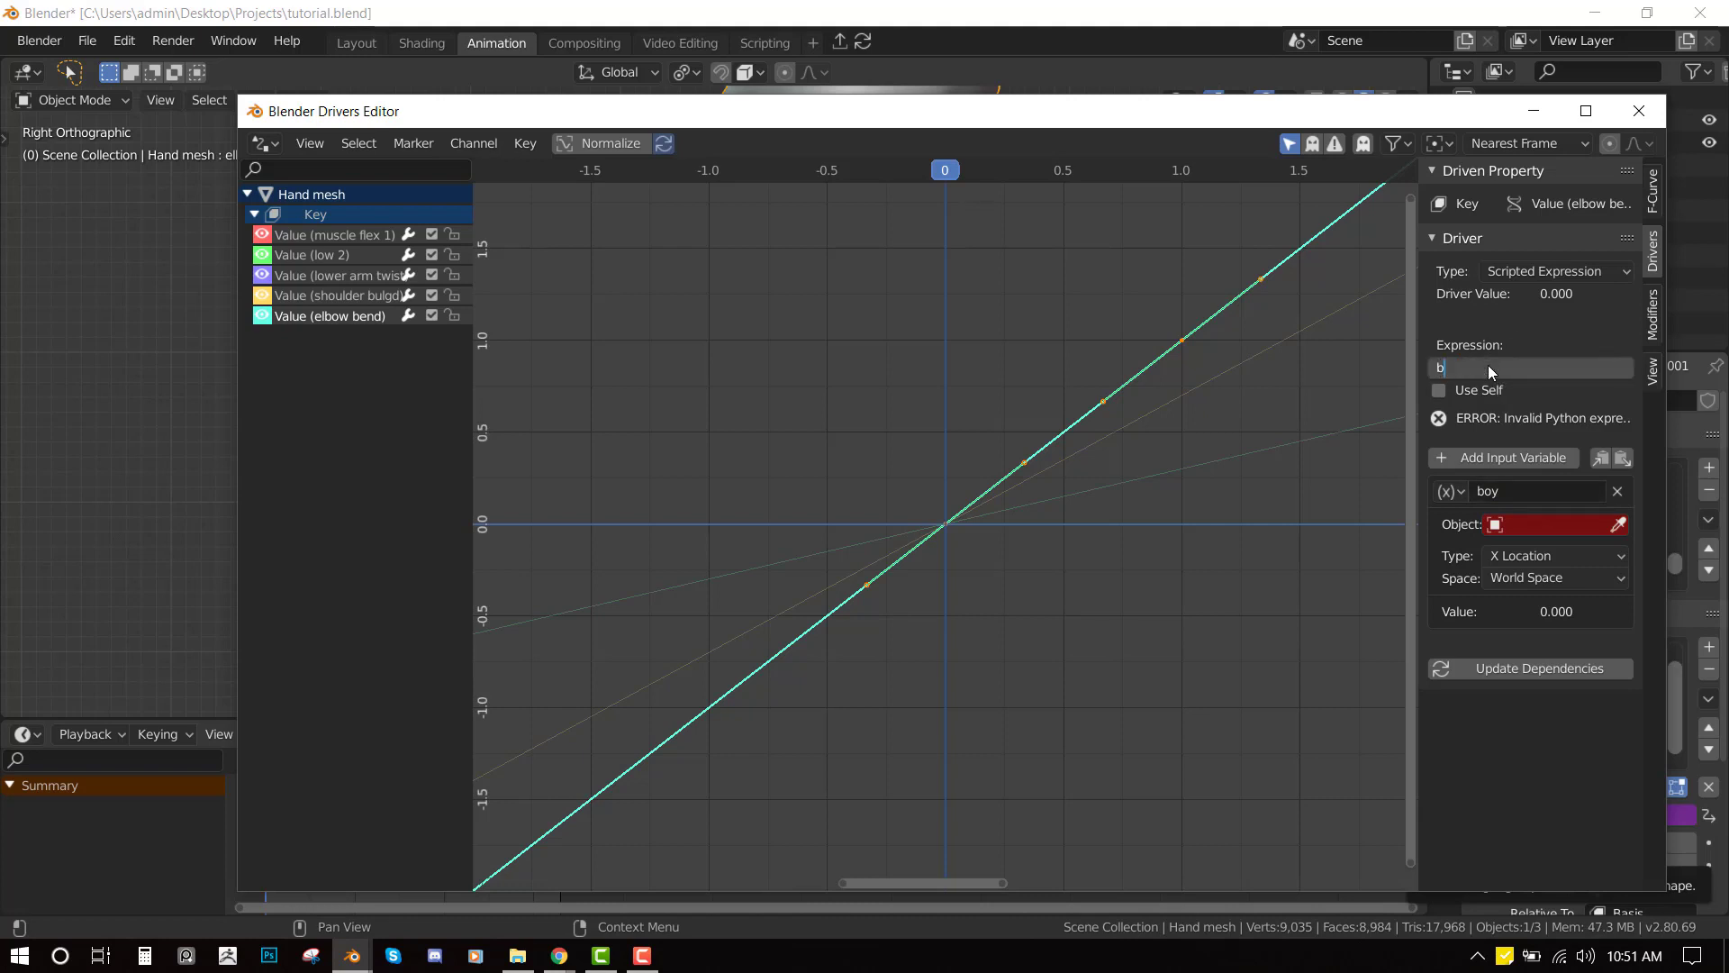
key(Return)
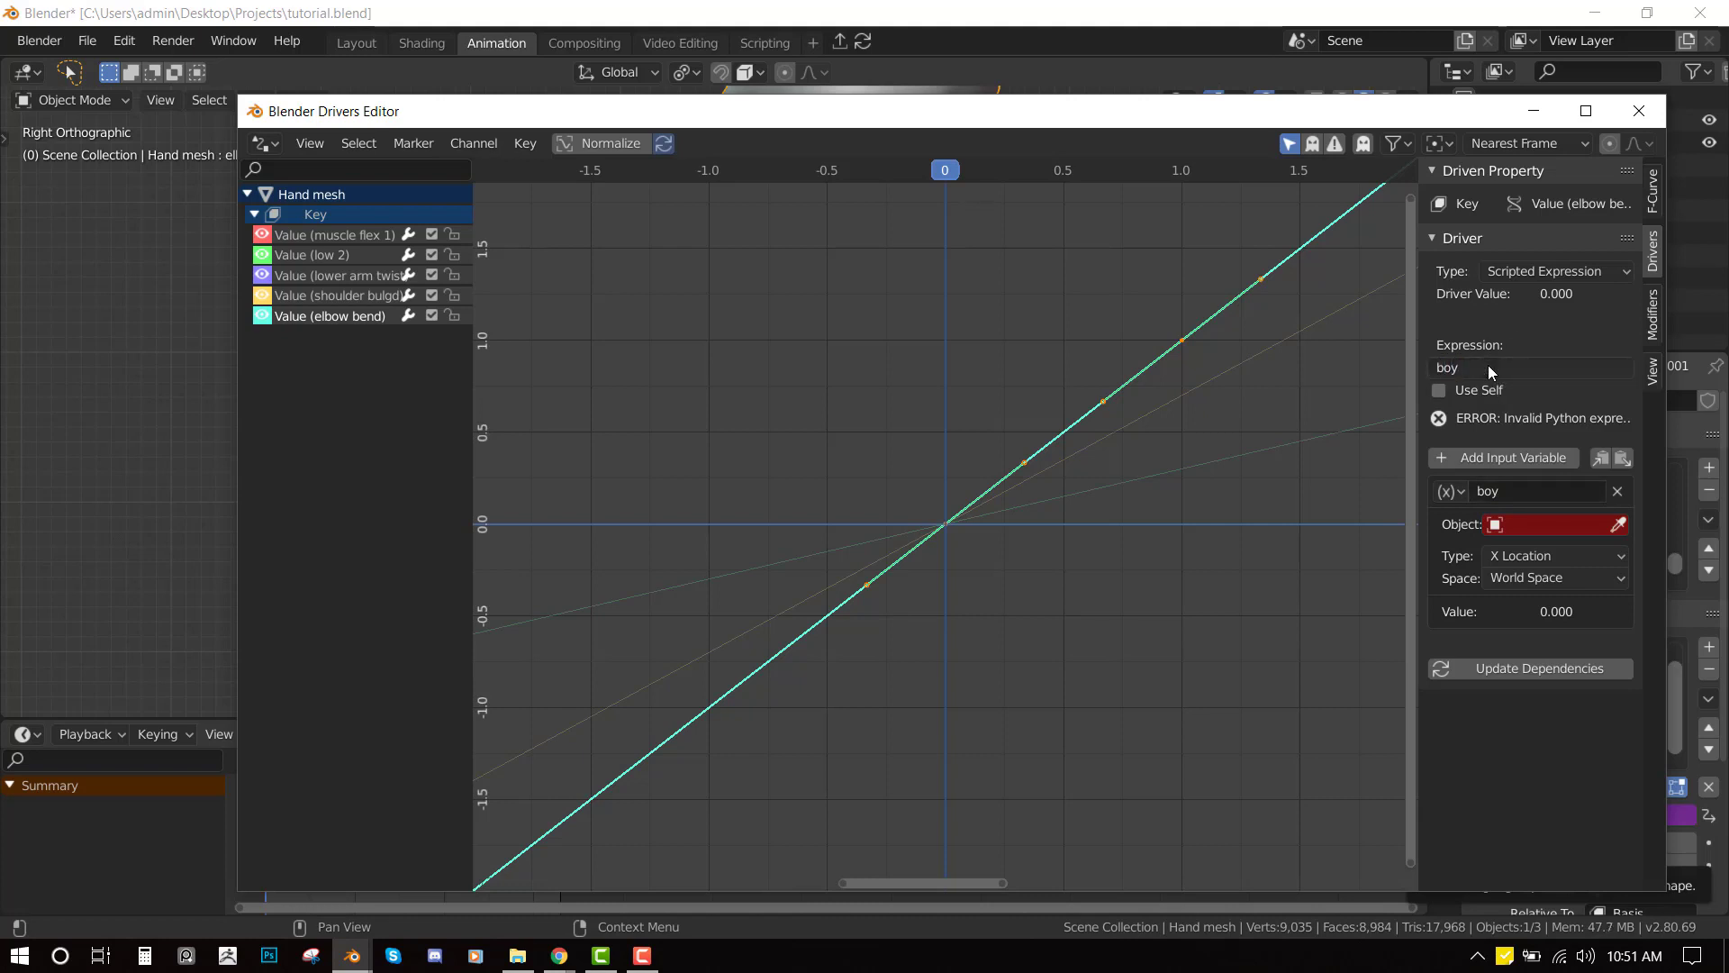
click(1488, 365)
click(1504, 359)
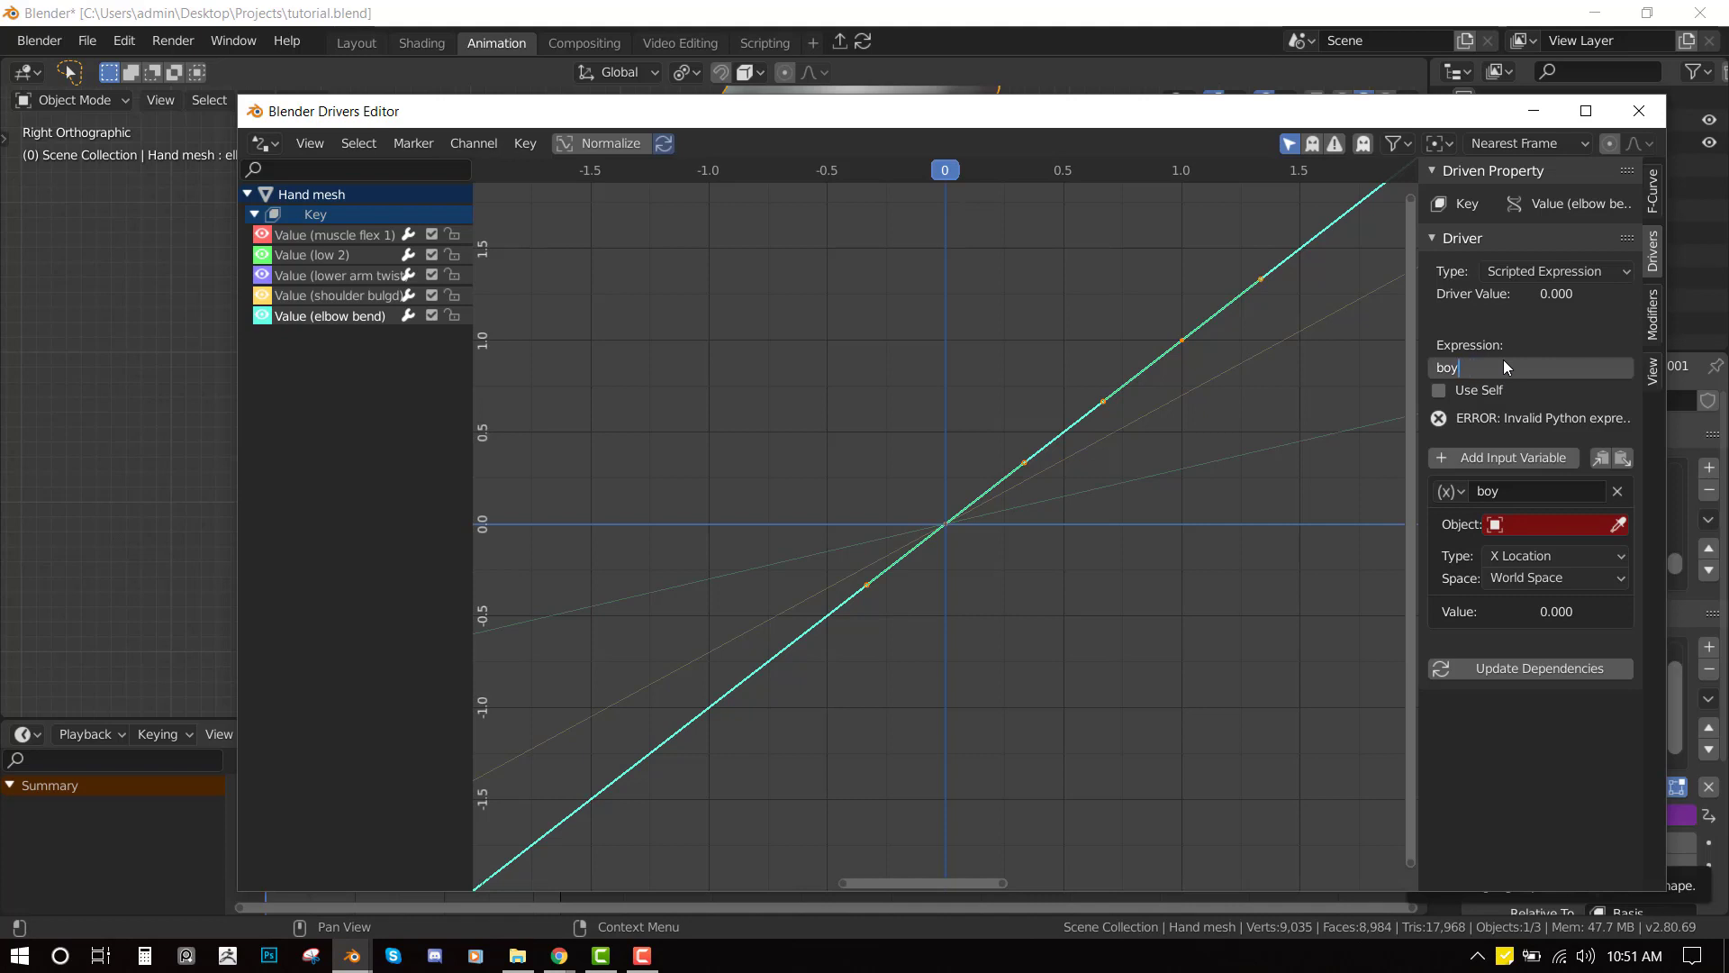
key(Return)
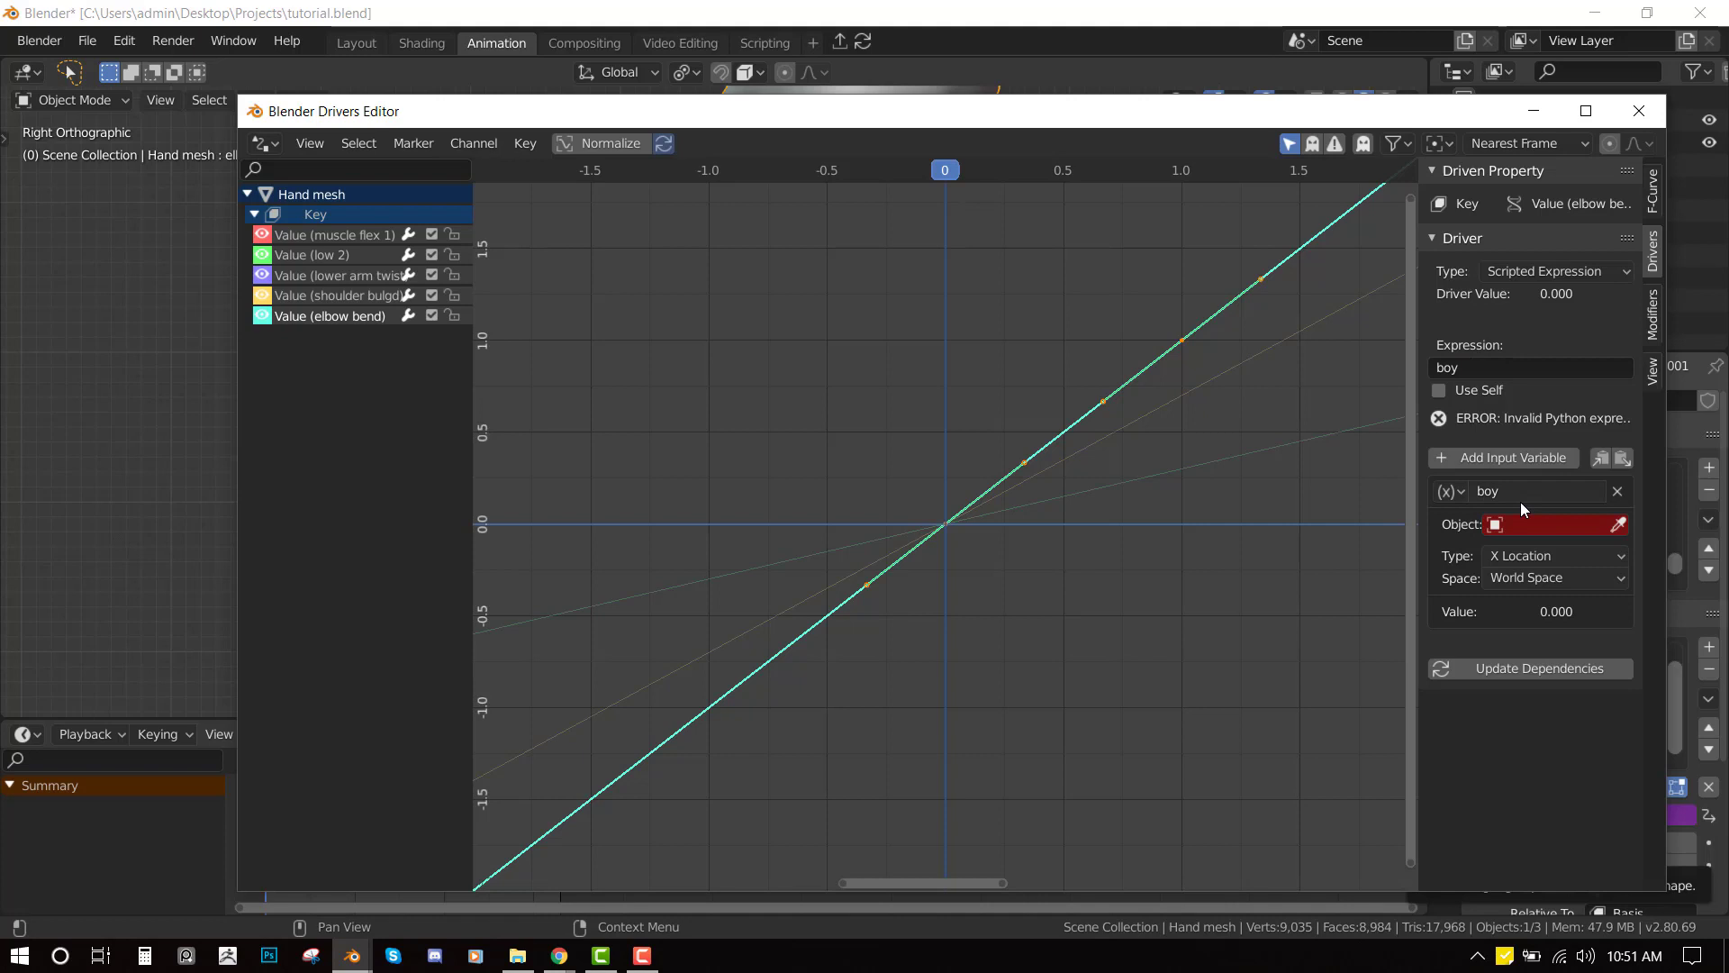
- Point boy at the hand rig's lower arm bone, X Rotation in Local Space
click(1521, 527)
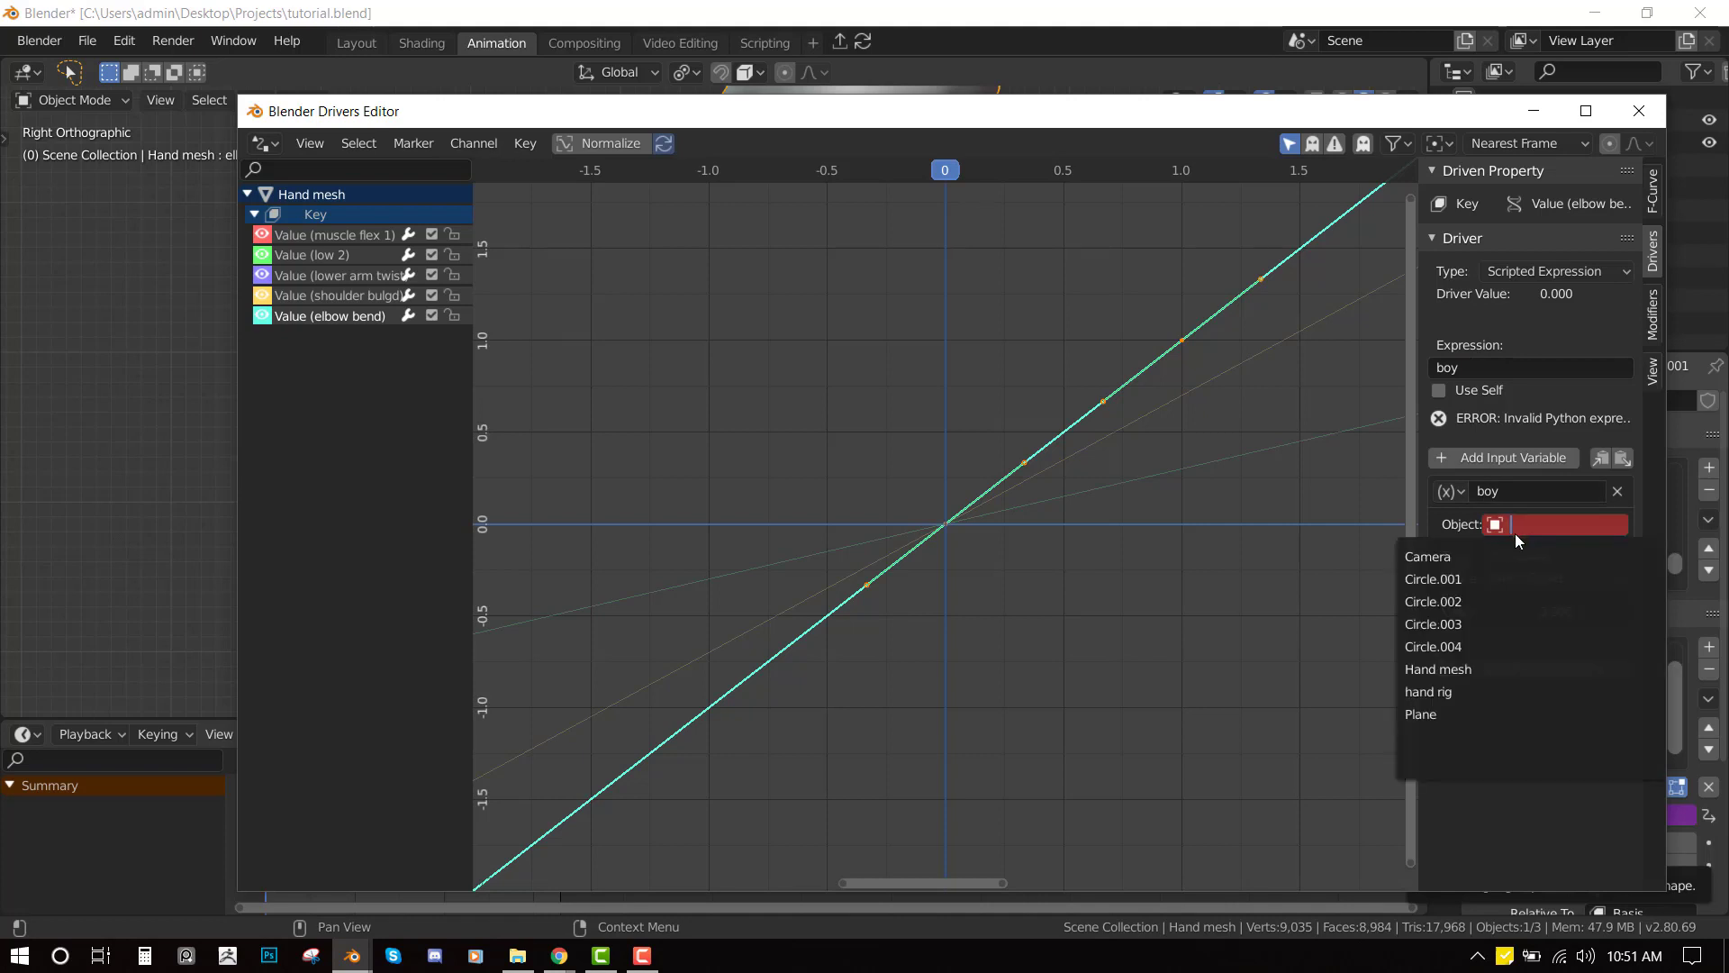
click(1486, 696)
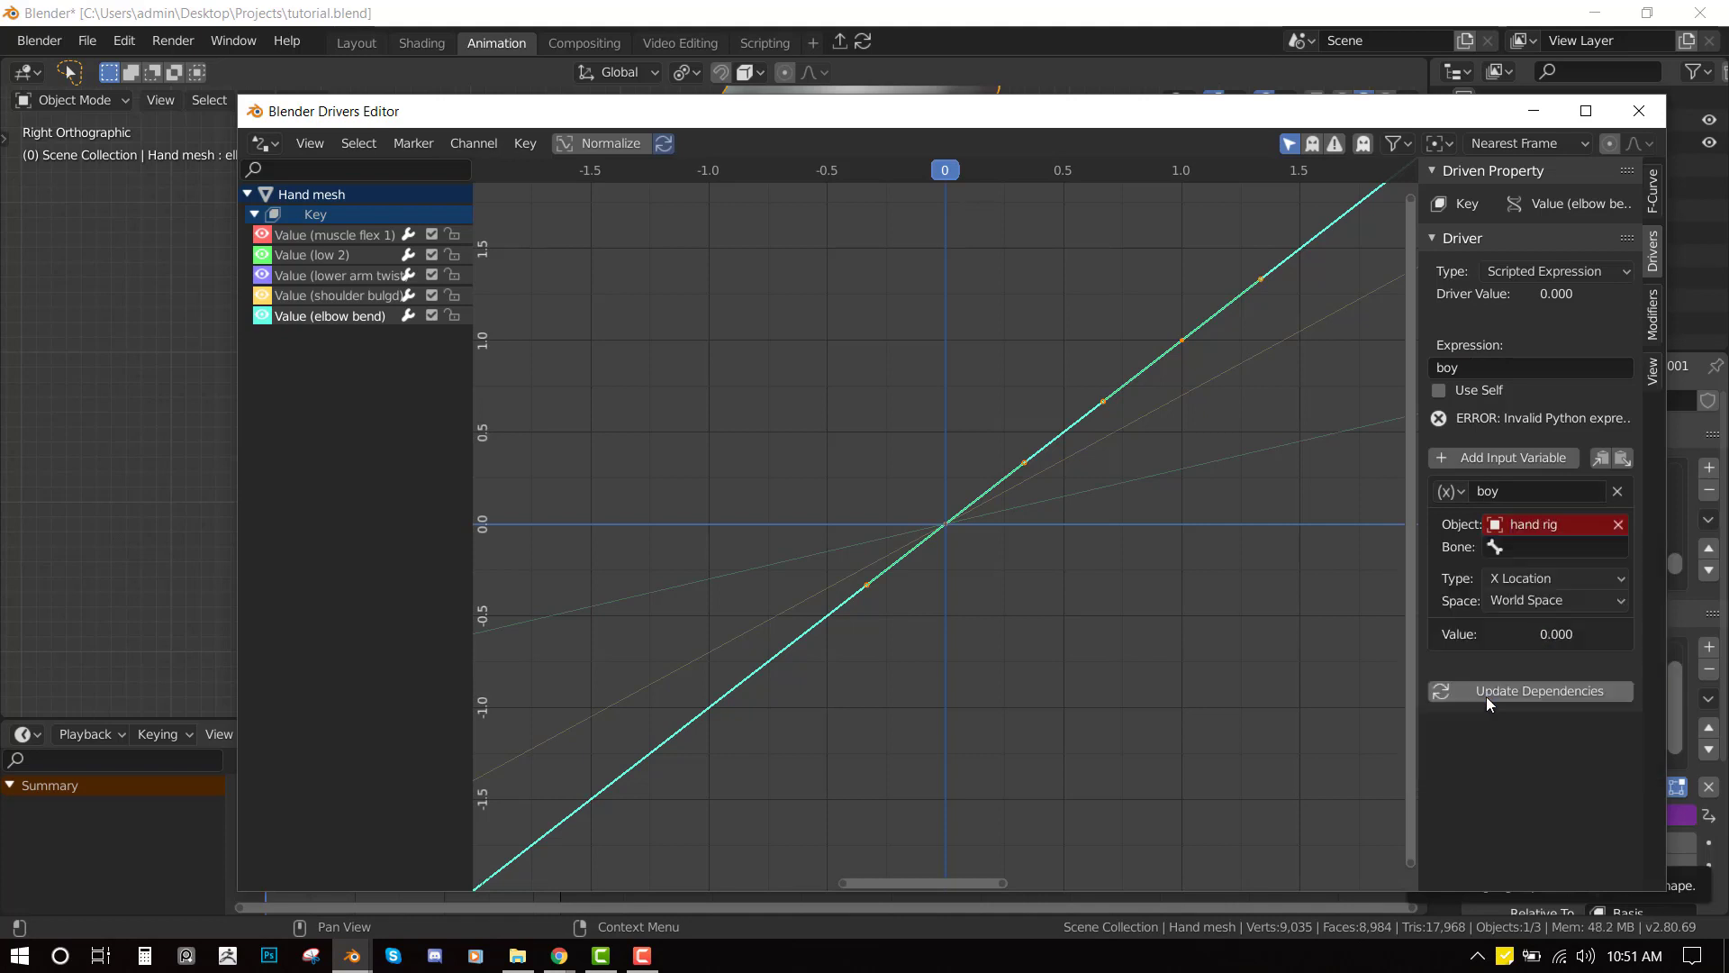
click(1536, 547)
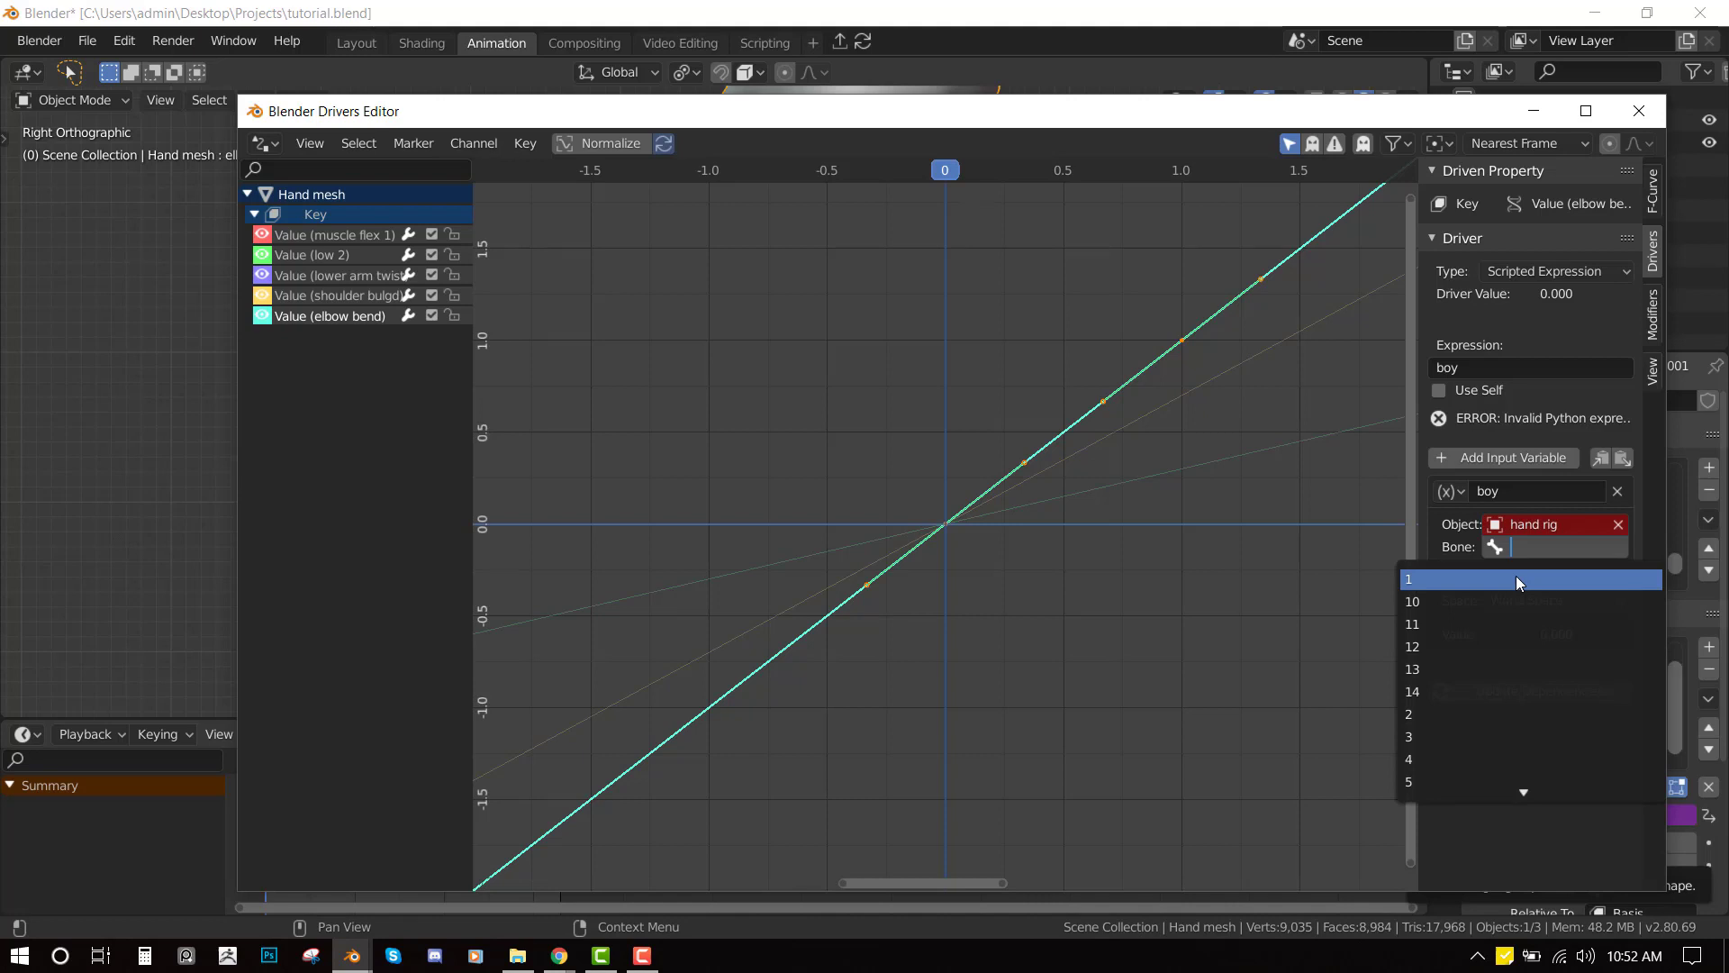
text(lo)
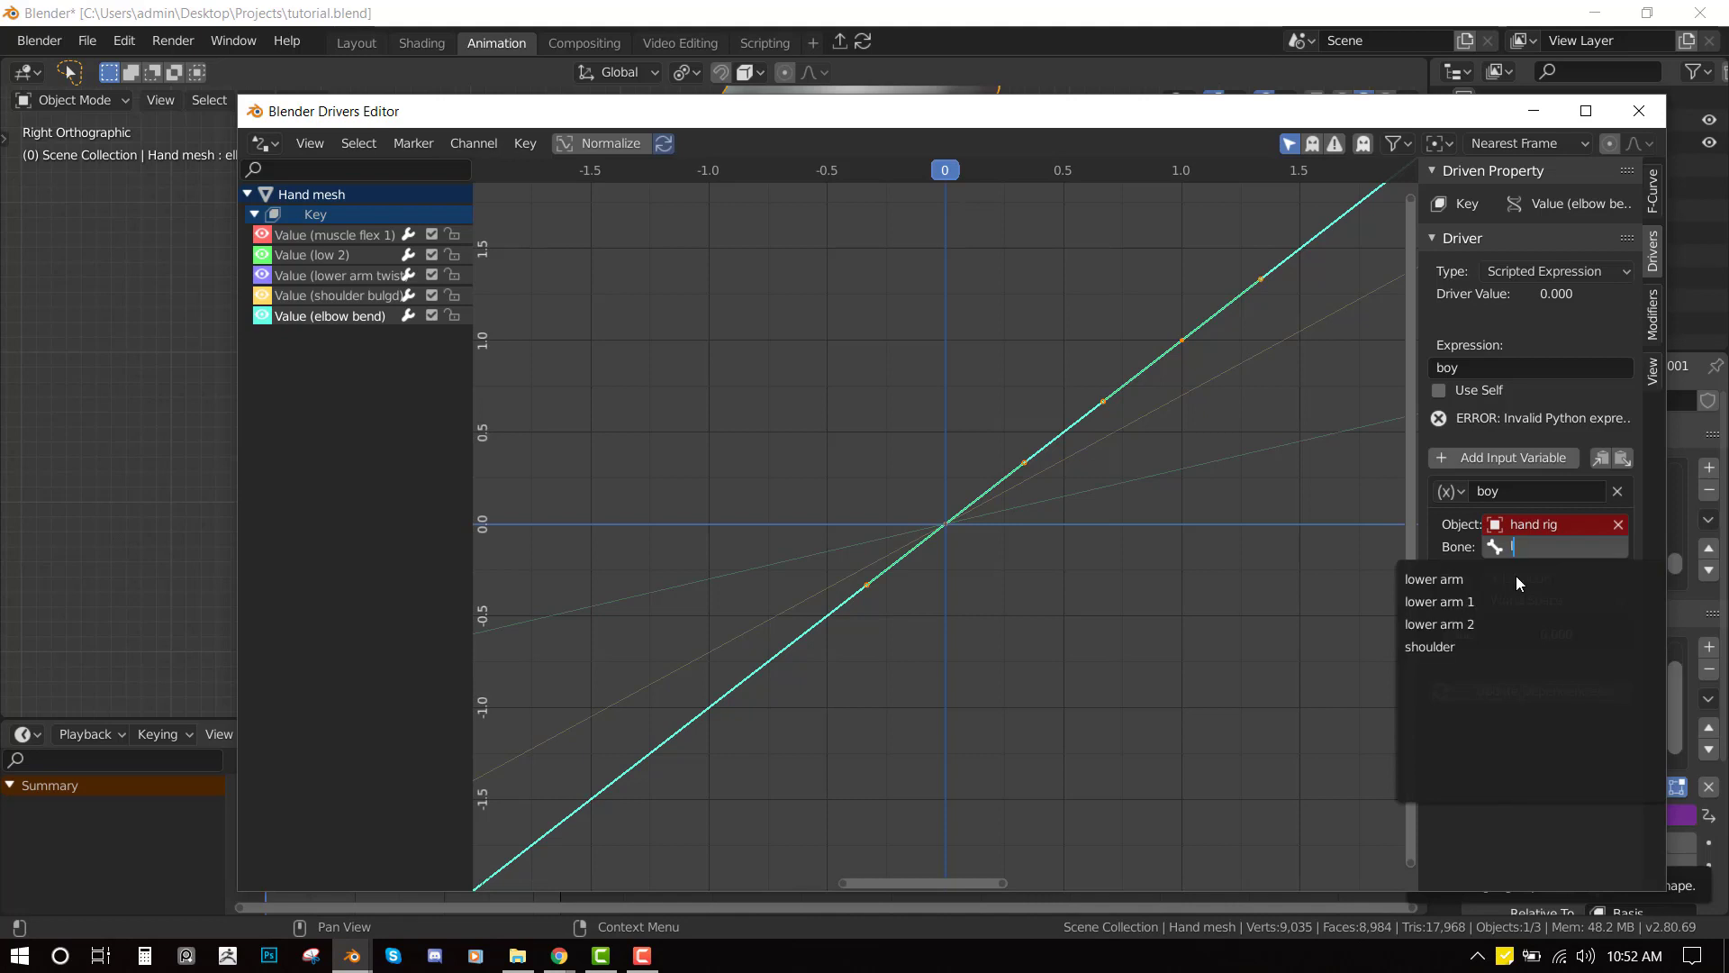
click(1490, 578)
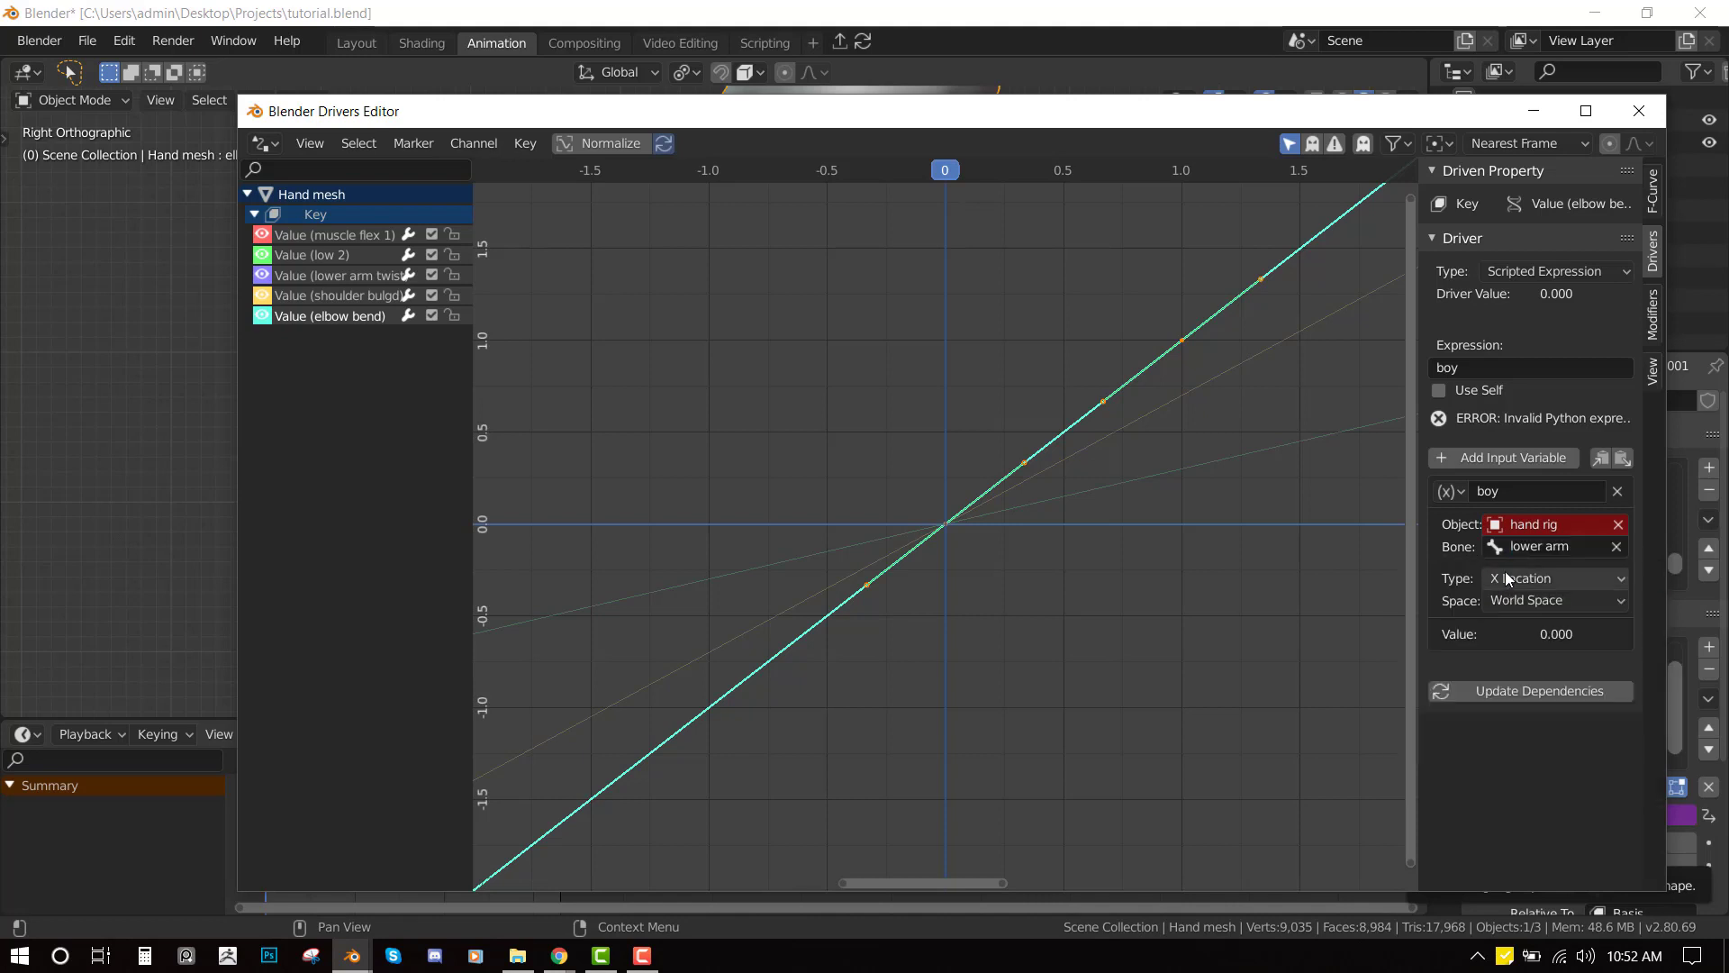
click(1565, 598)
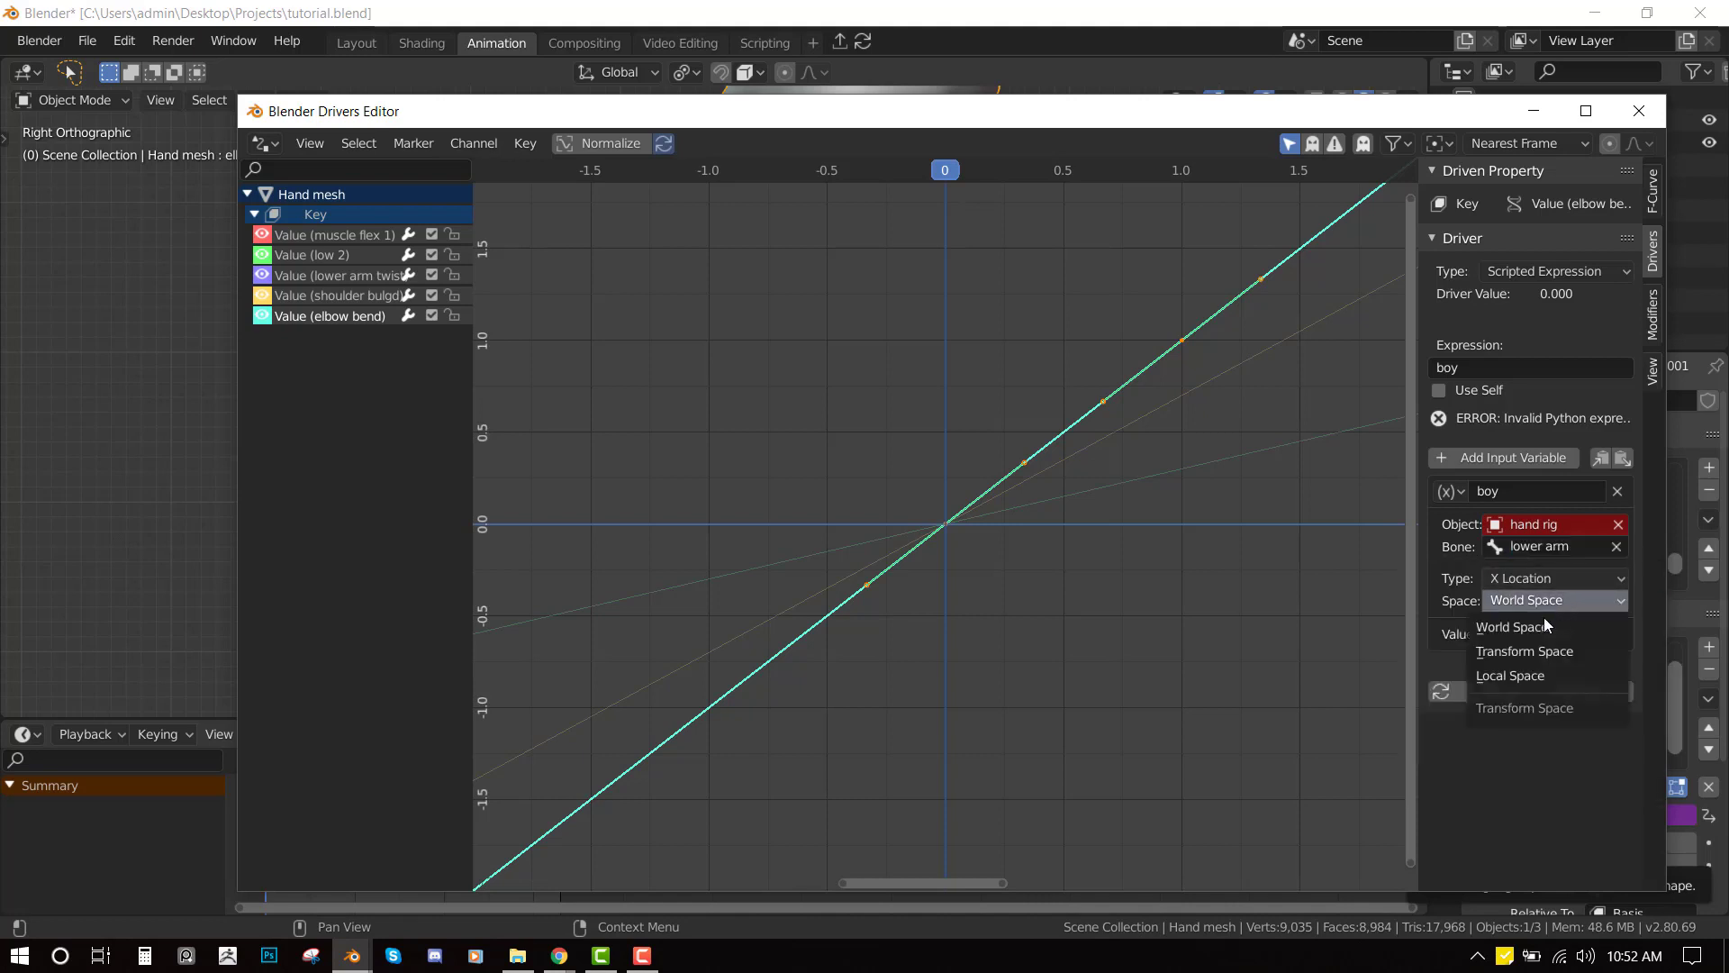
click(1521, 677)
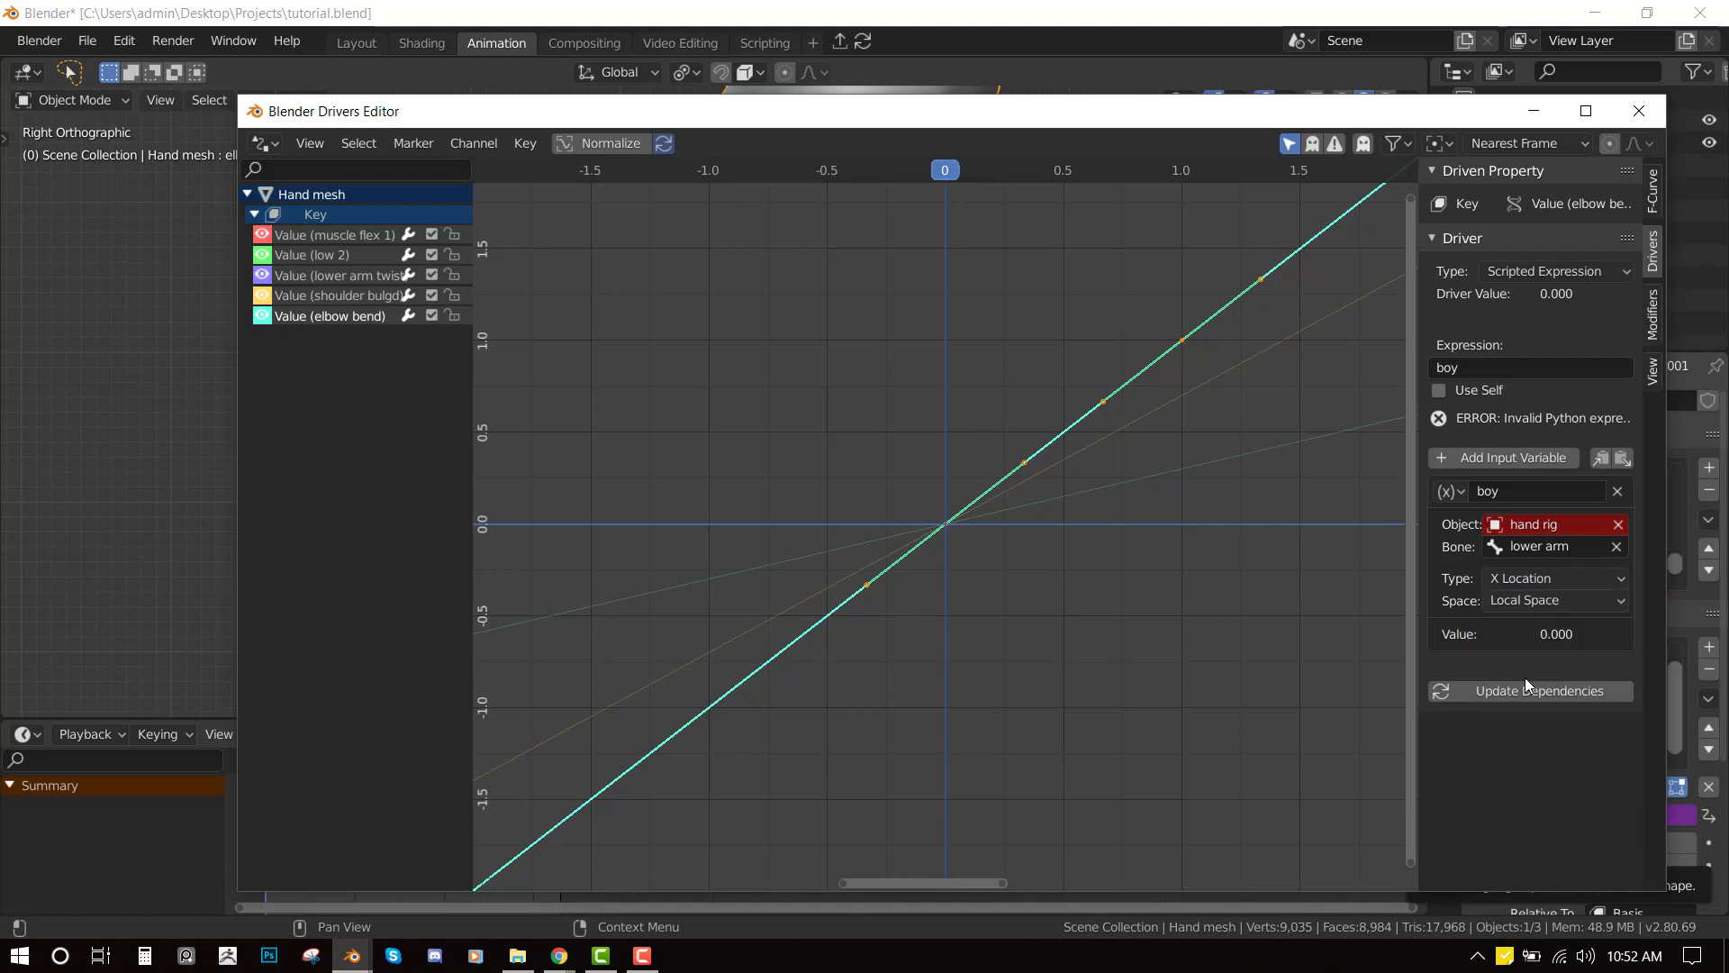
click(1538, 581)
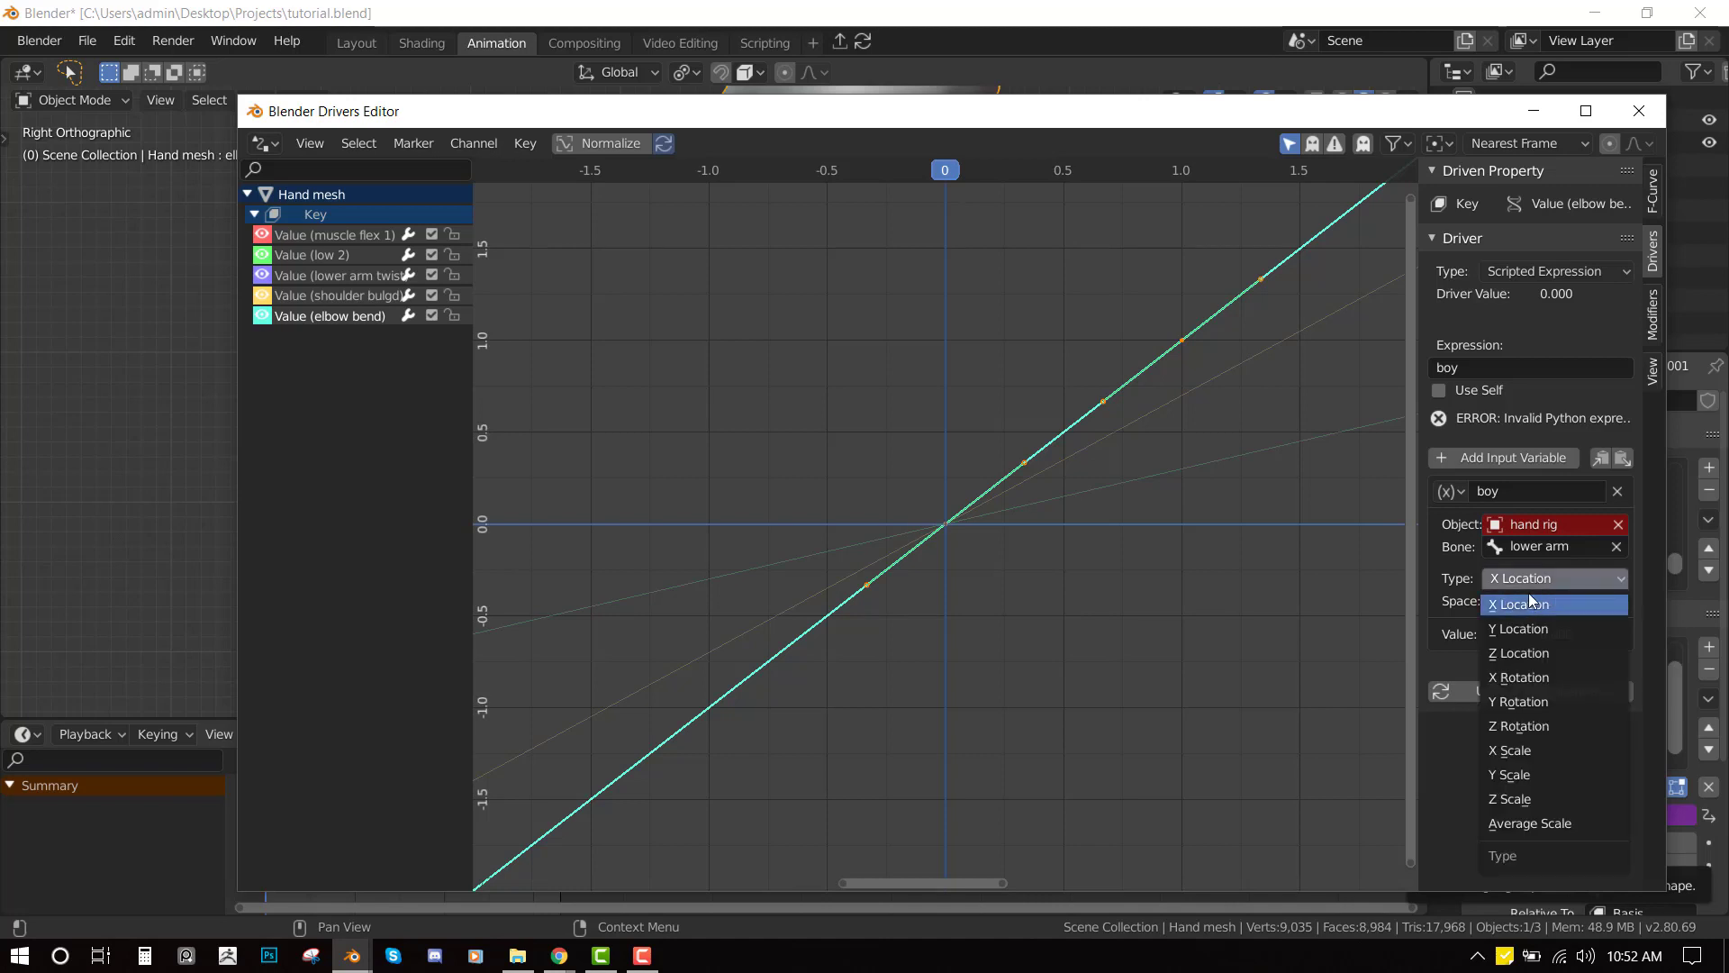
click(1558, 685)
click(206, 446)
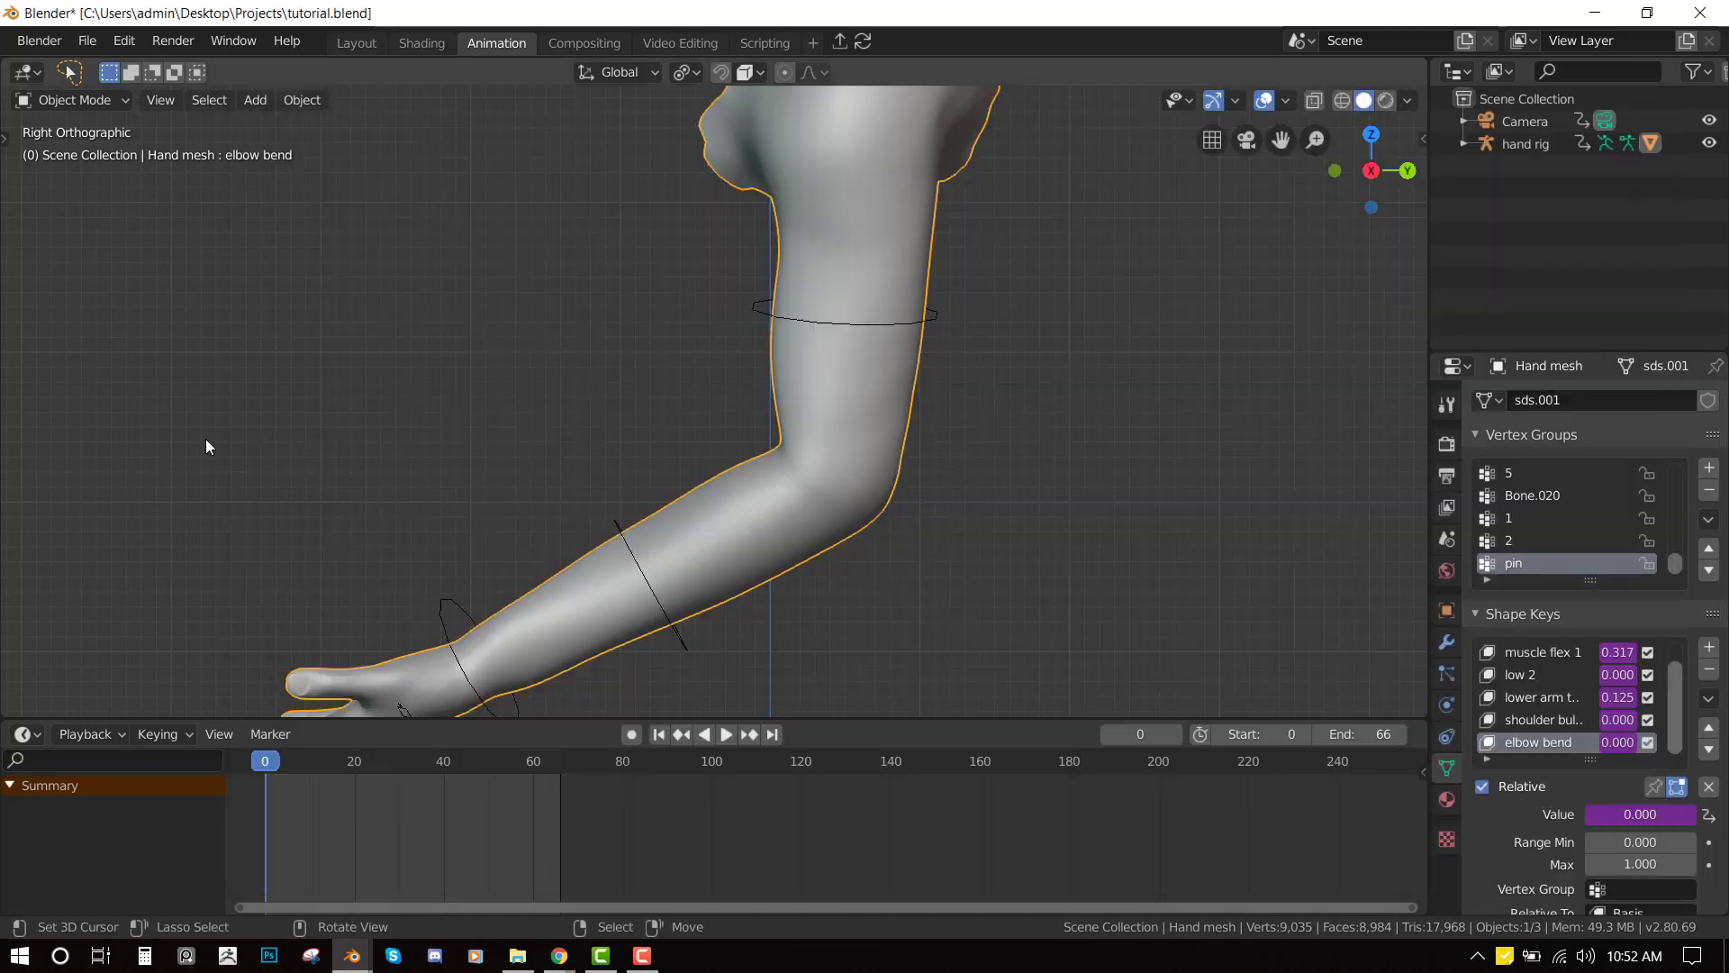
- Put the hand rig in Pose Mode, cancel a trial hand IK move, and select the lower arm bone
scroll(709, 496, down, 5)
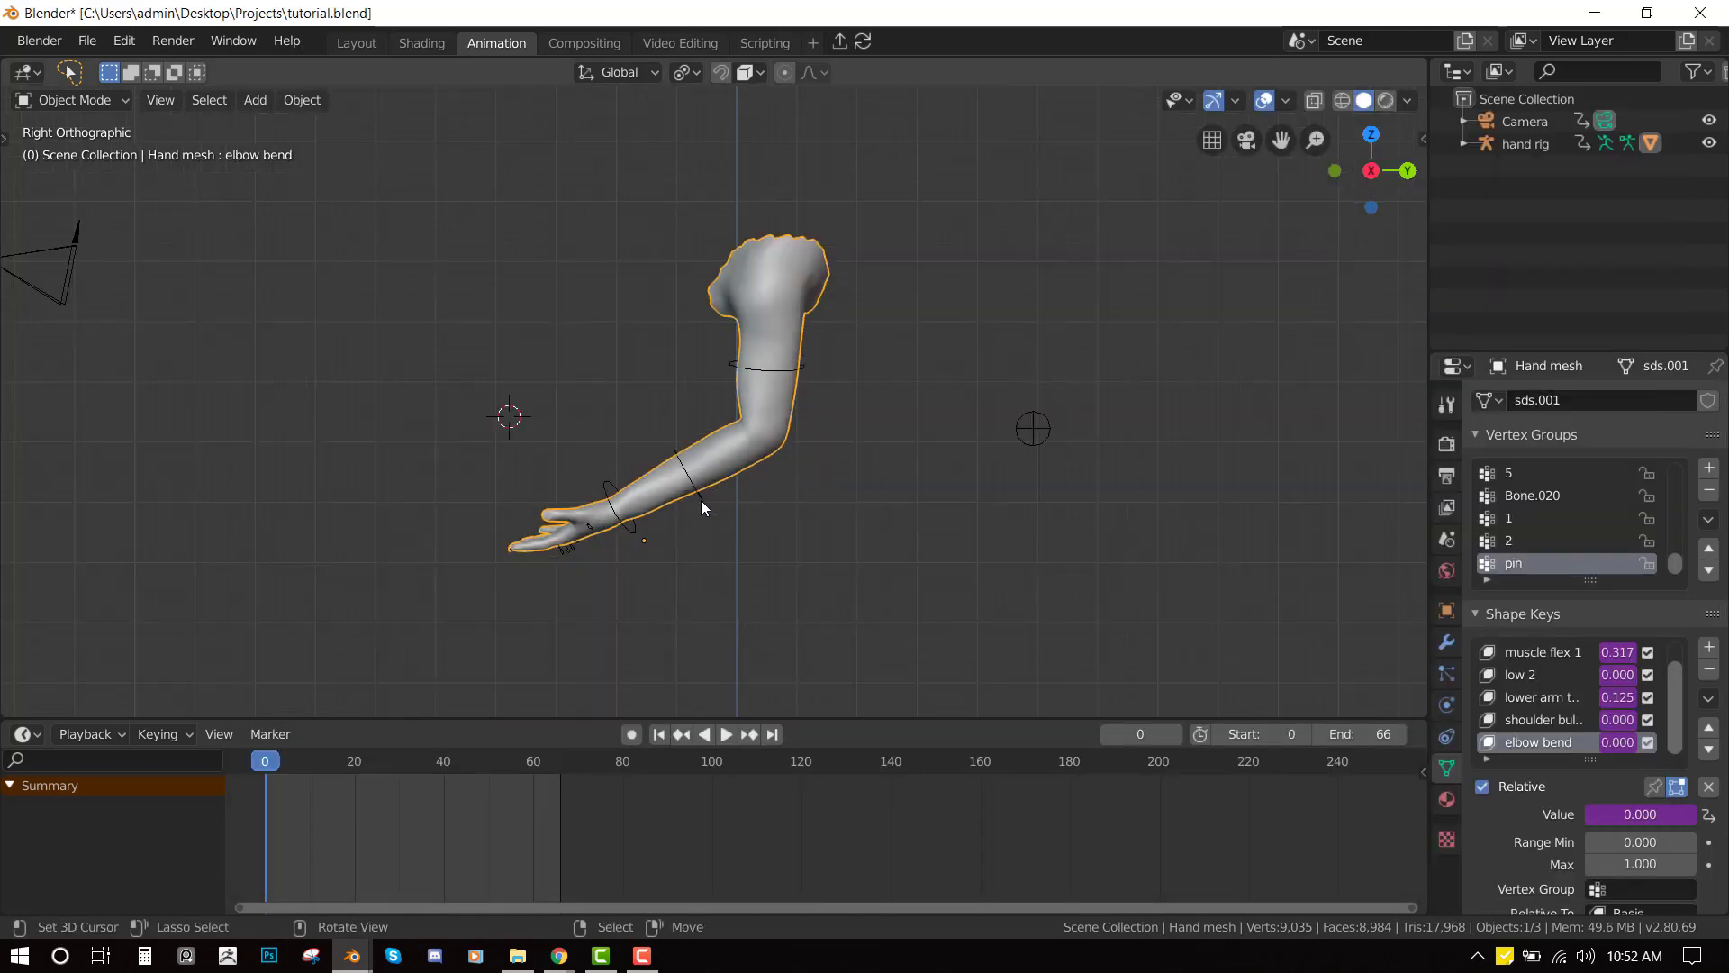
click(701, 500)
key(ctrl+Tab)
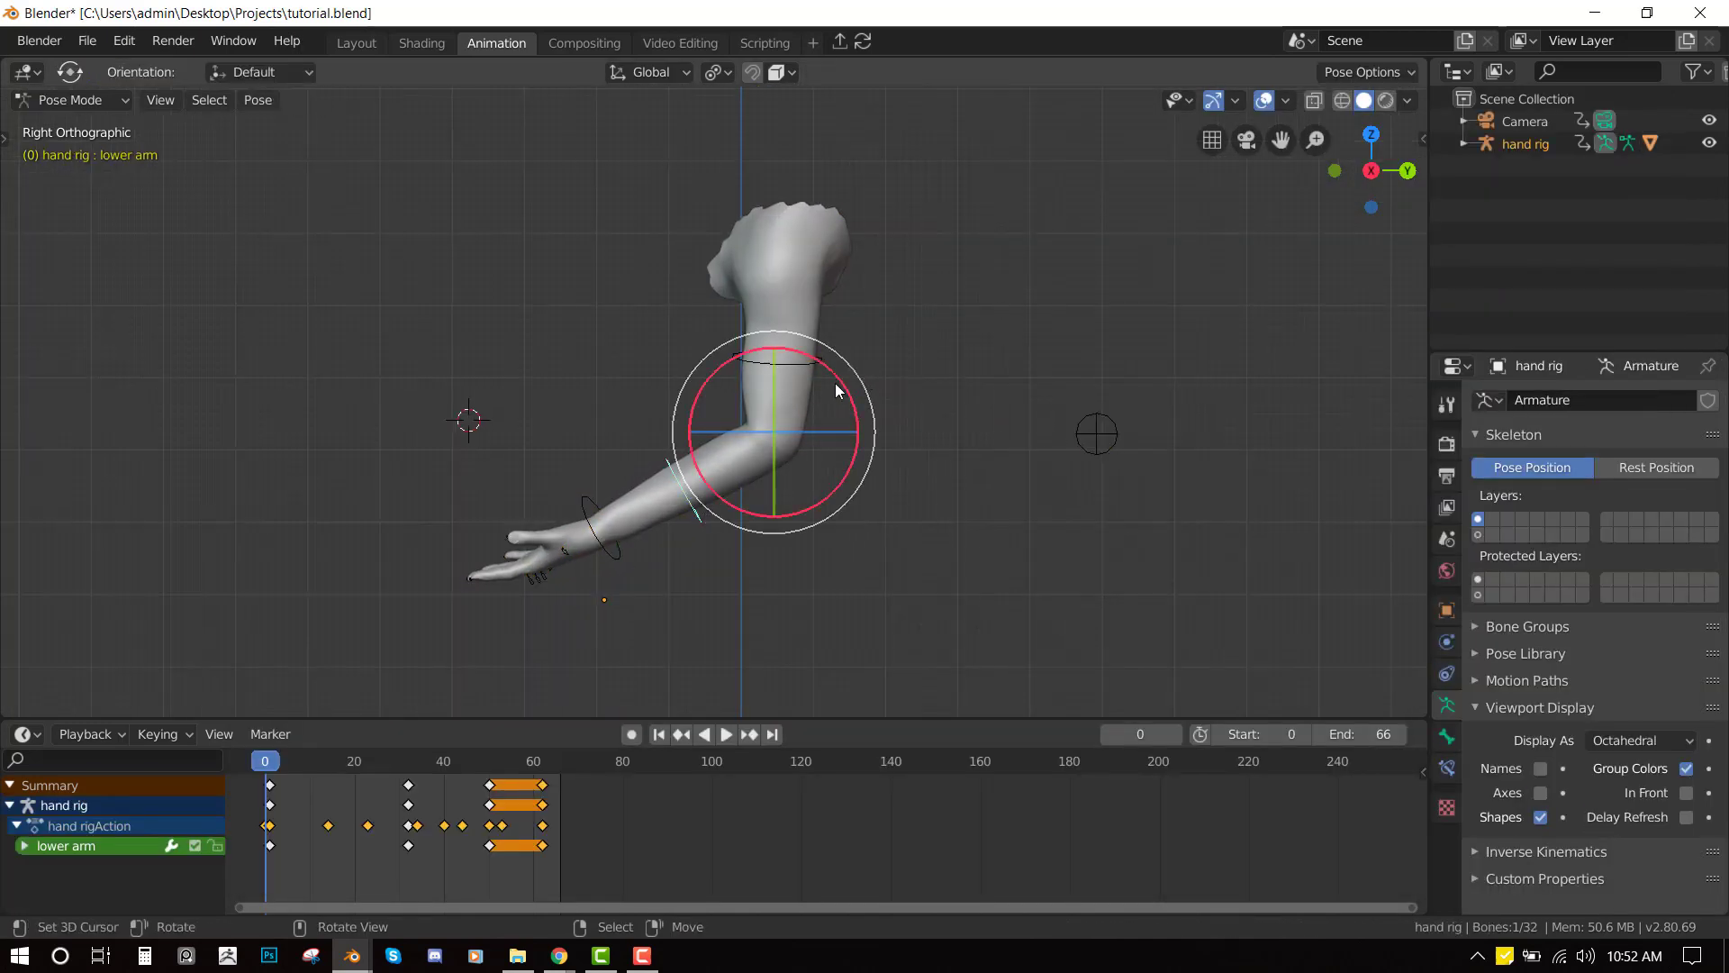
scroll(846, 384, up, 2)
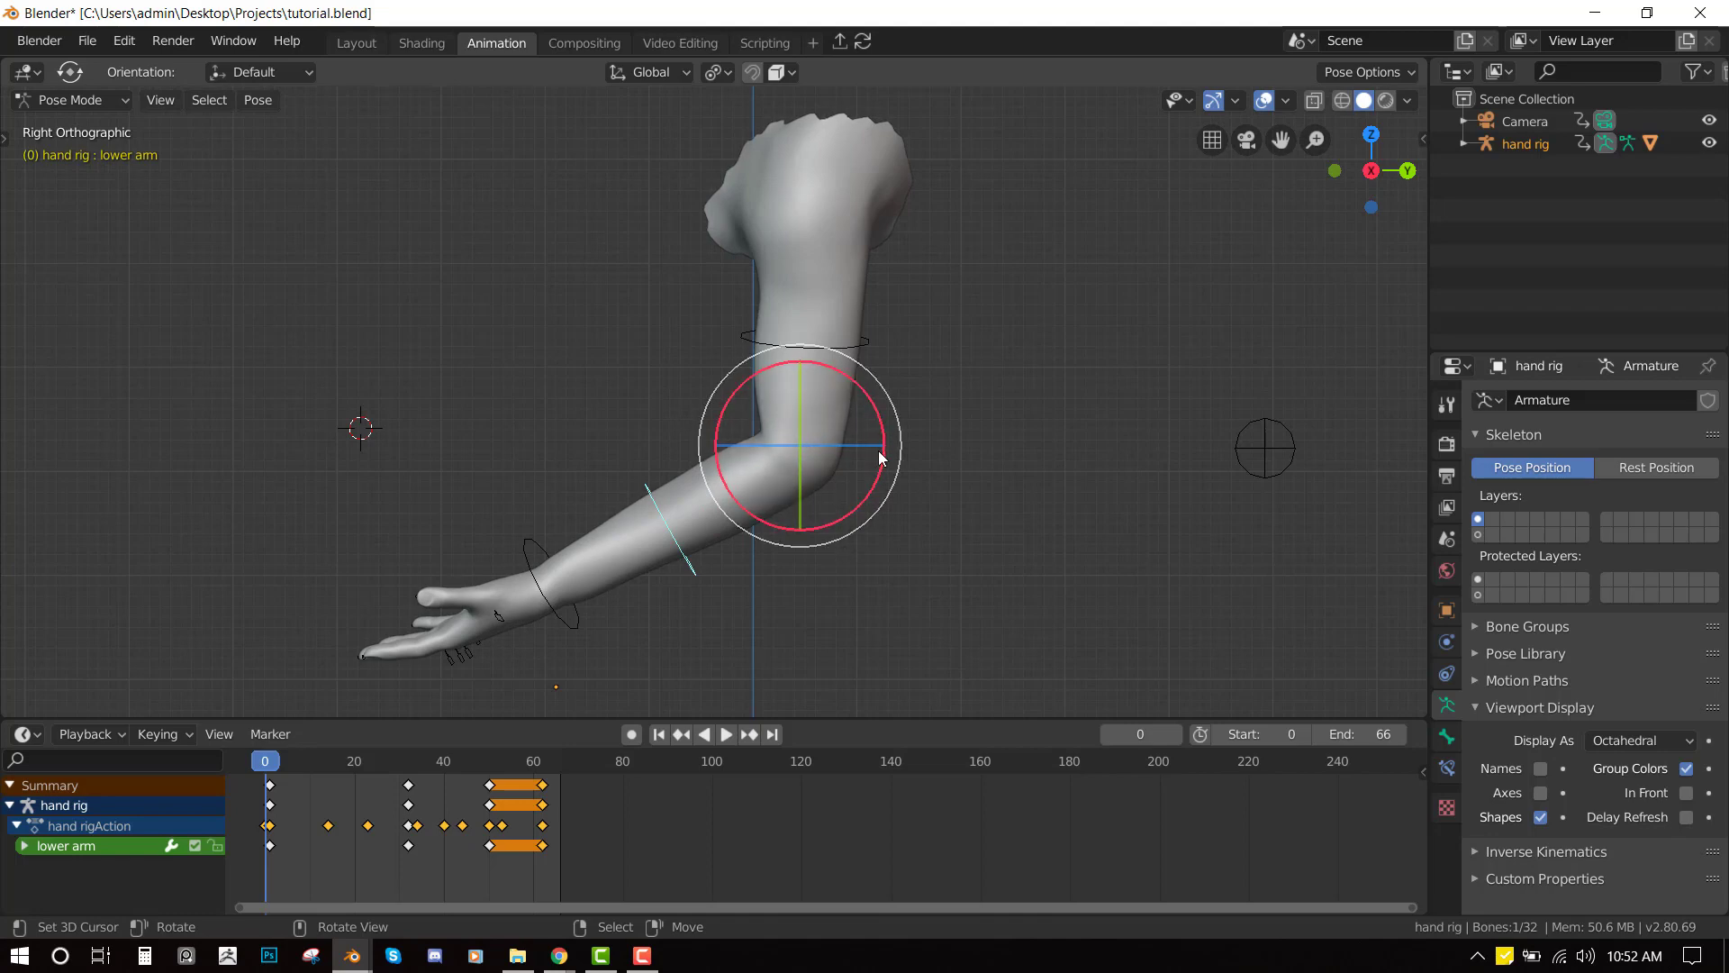
key(t)
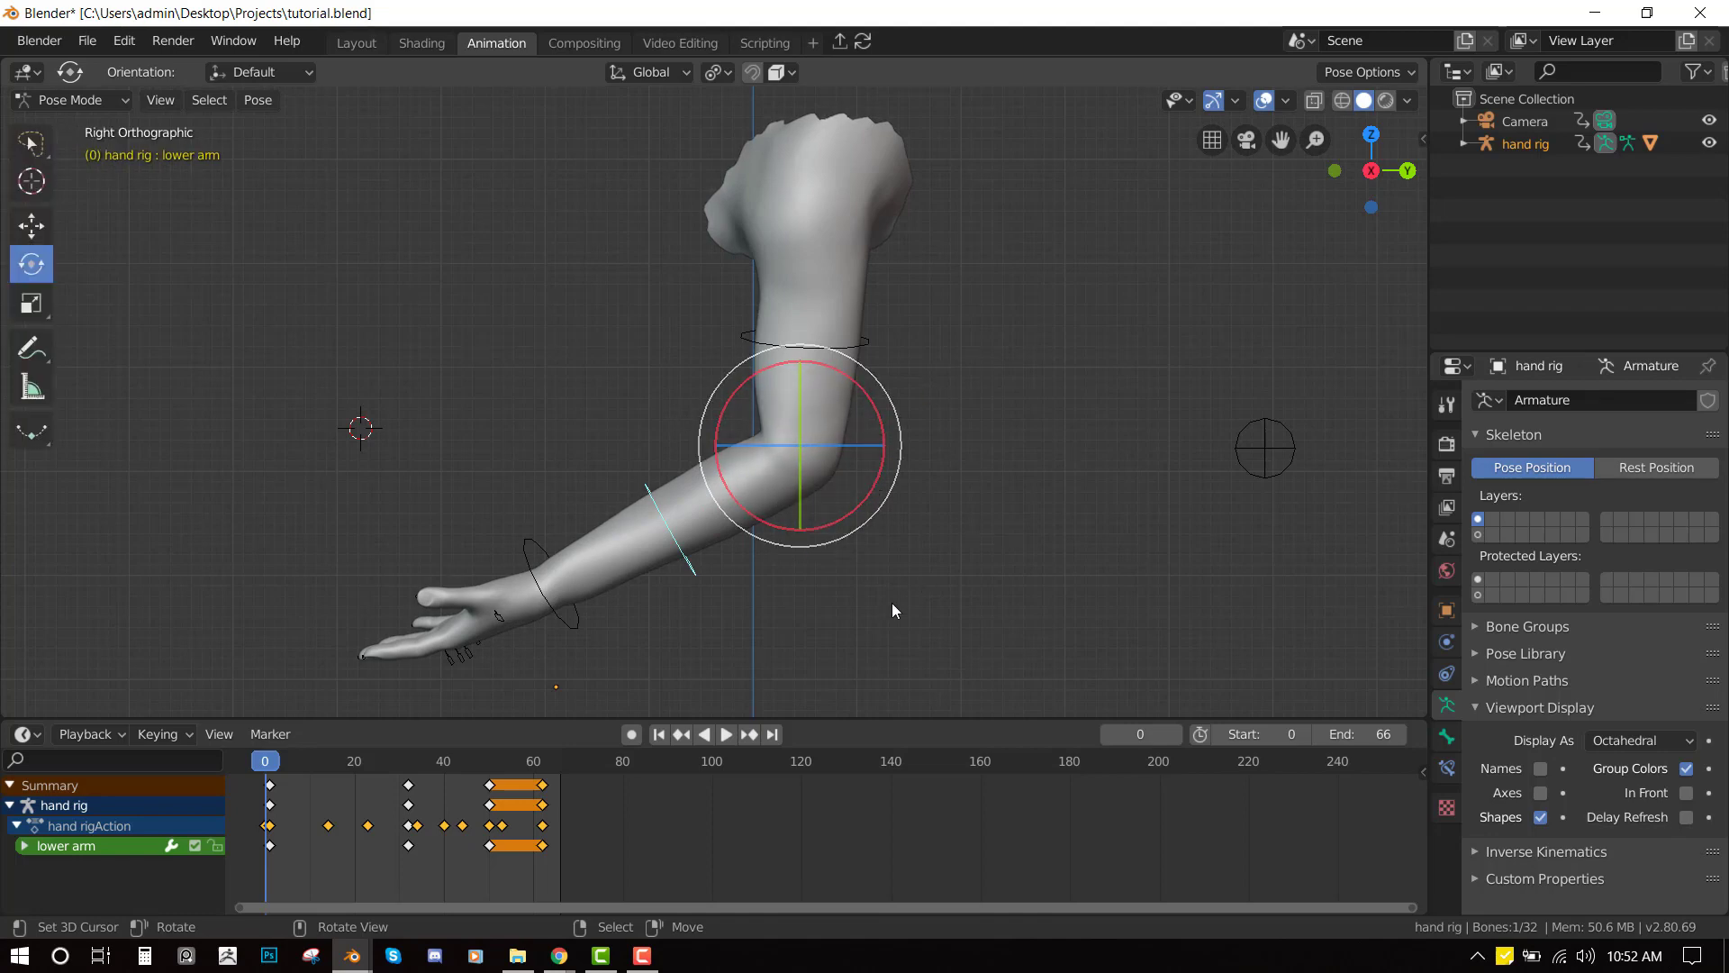
click(575, 629)
key(g)
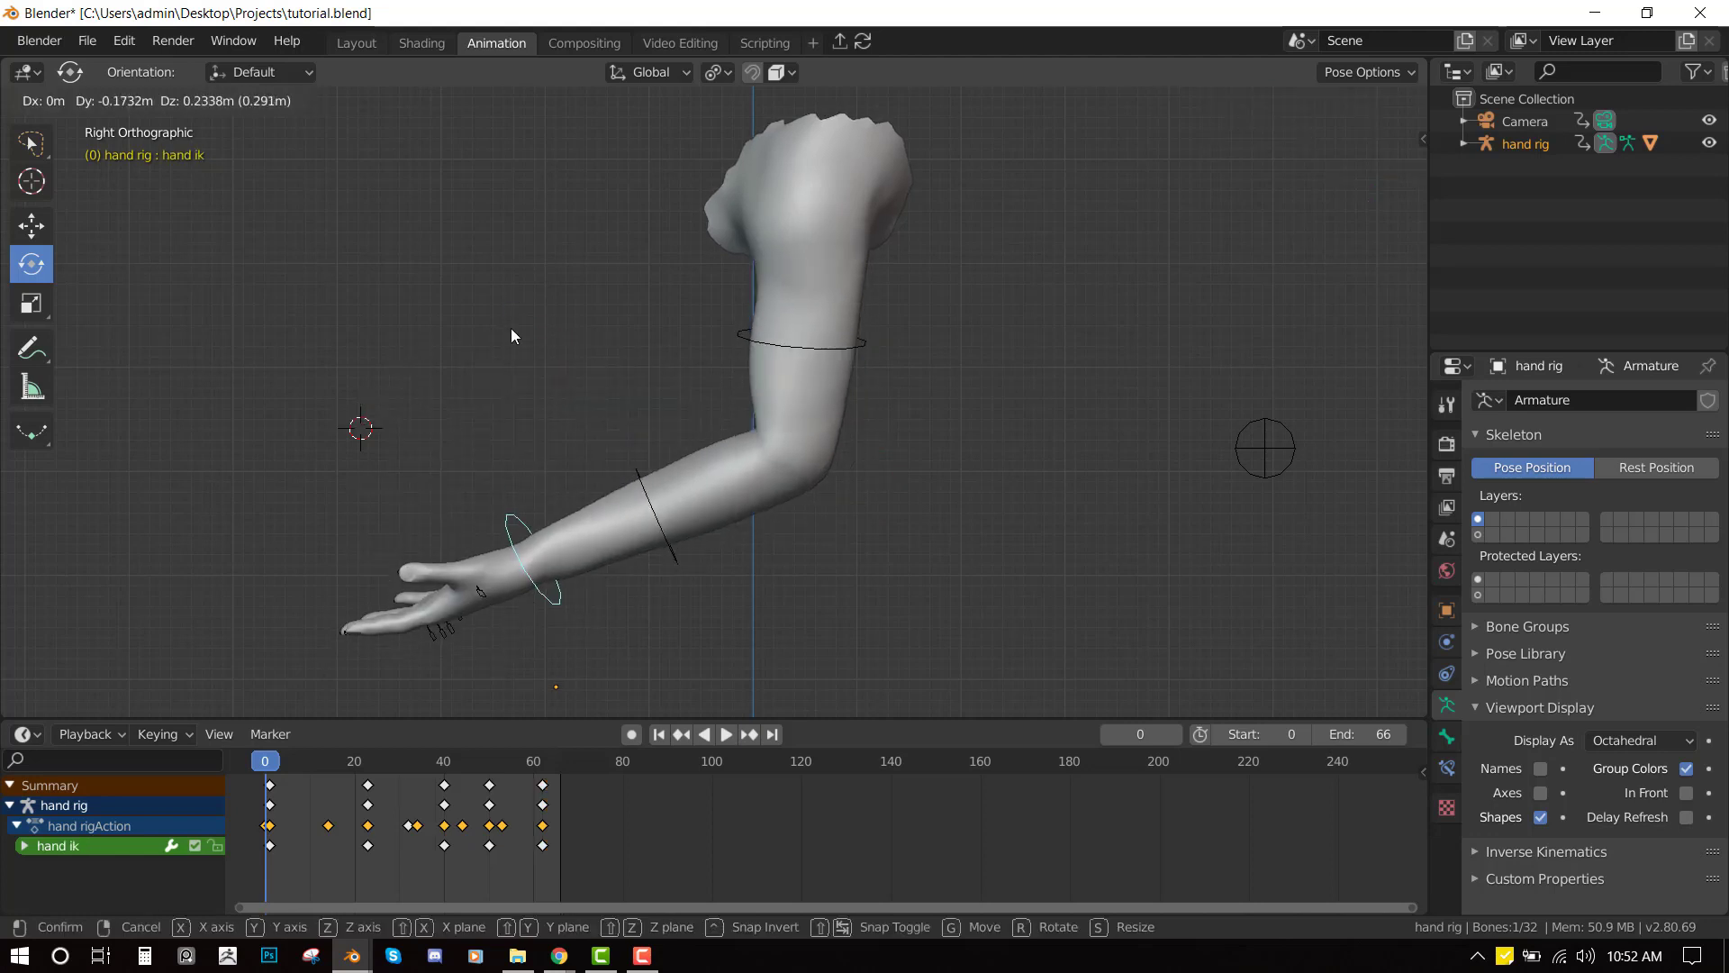
right_click(536, 357)
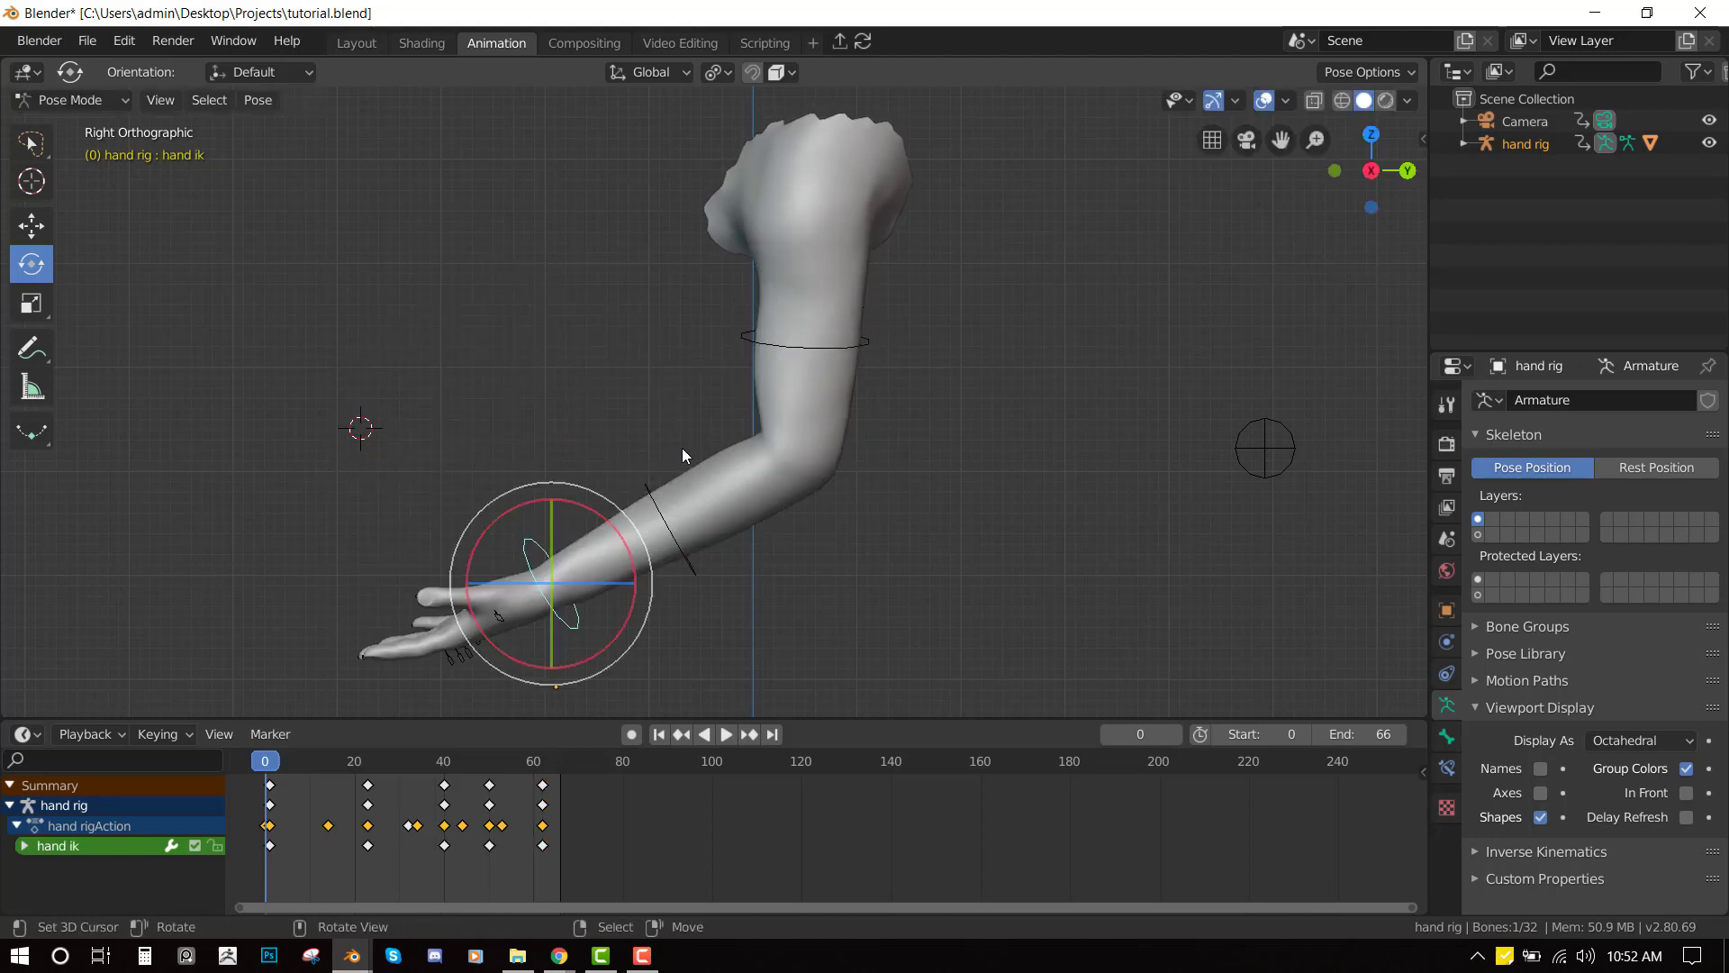
click(678, 570)
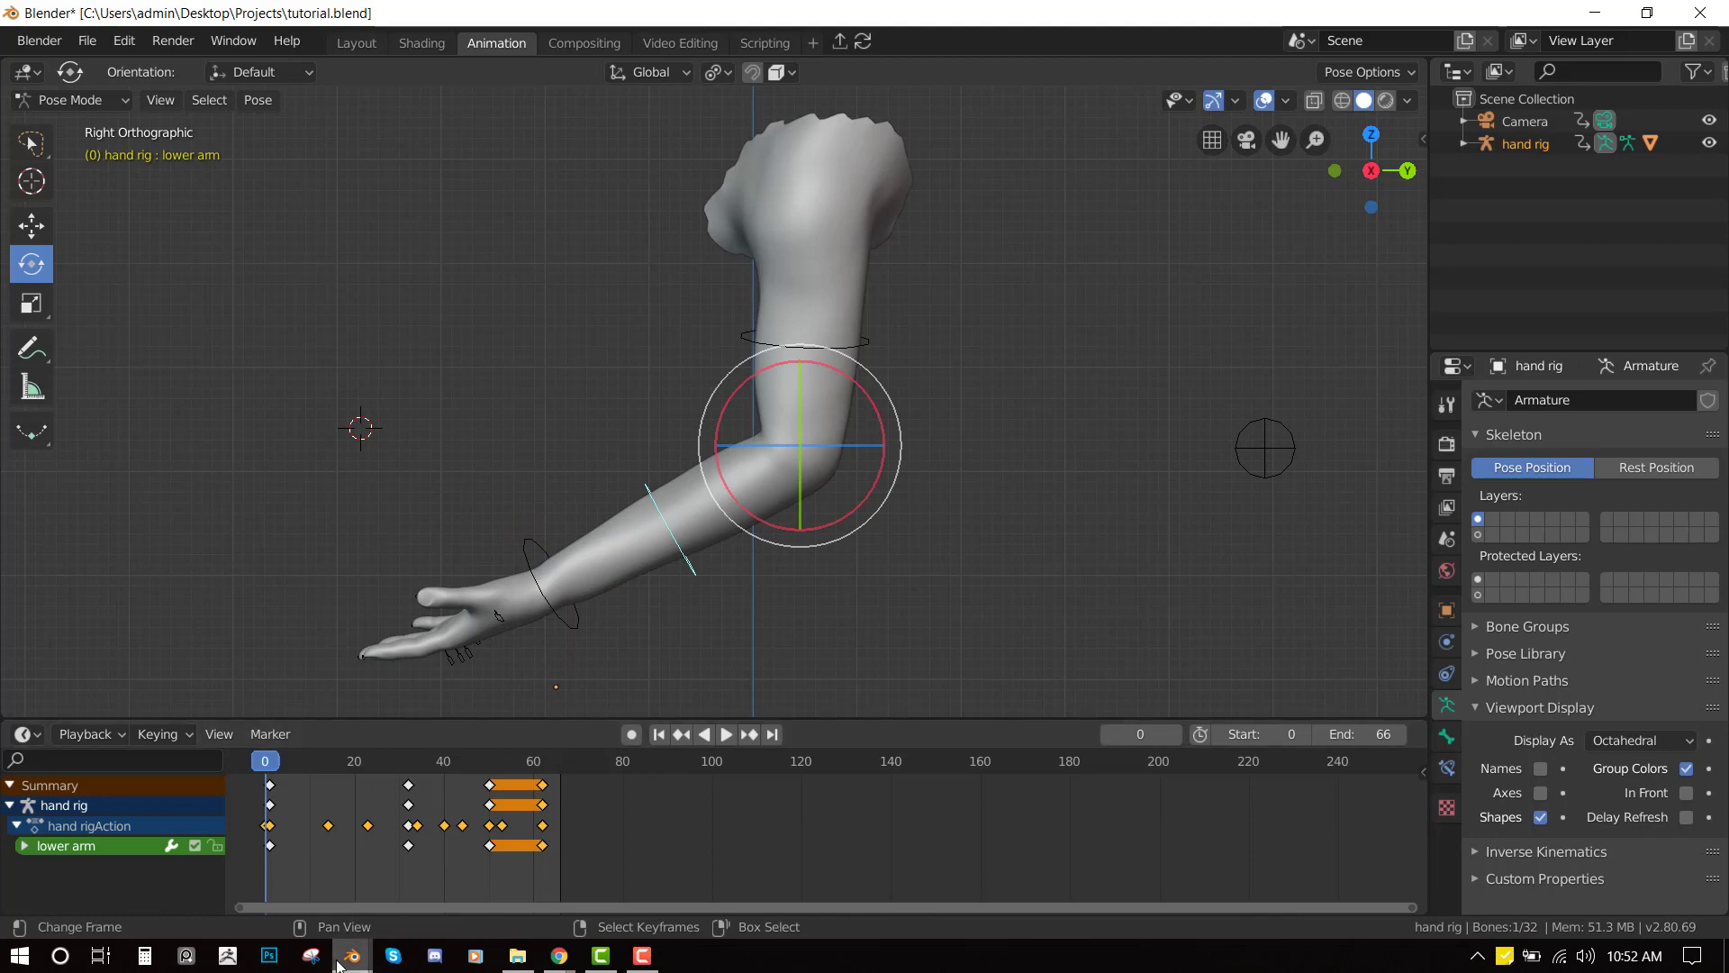
- Move the Drivers Editor aside, switch to Object Mode and select the Hand mesh
mouse_move(351, 955)
click(489, 888)
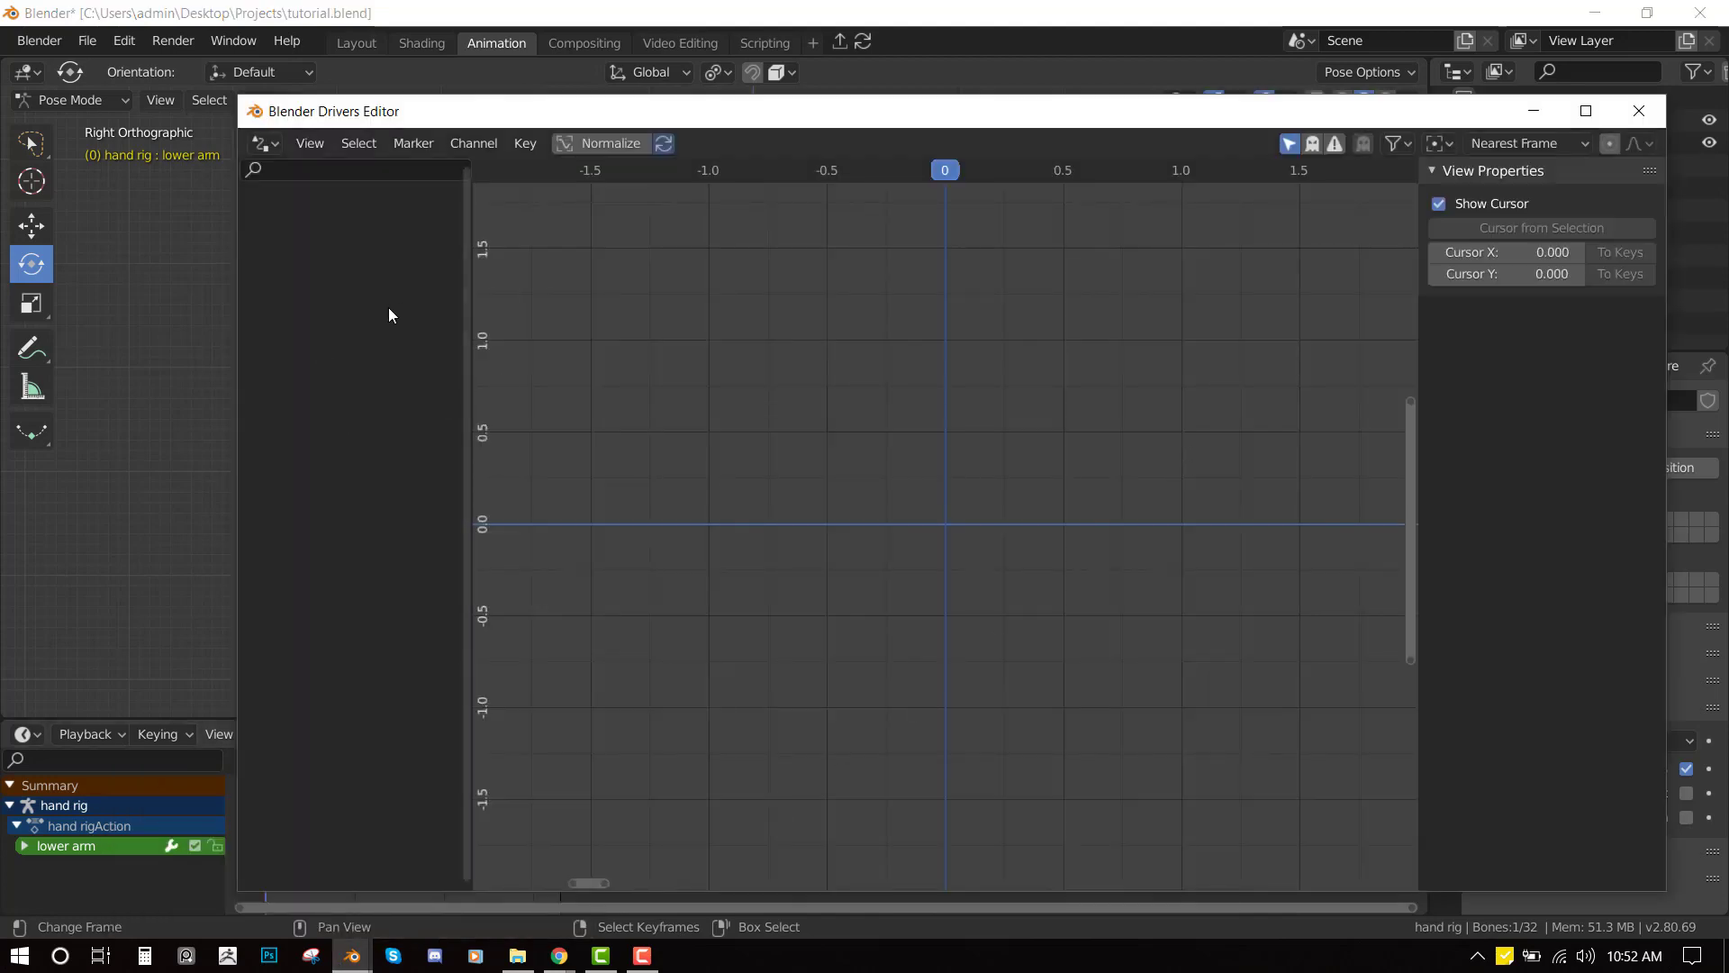
drag(552, 115, 795, 451)
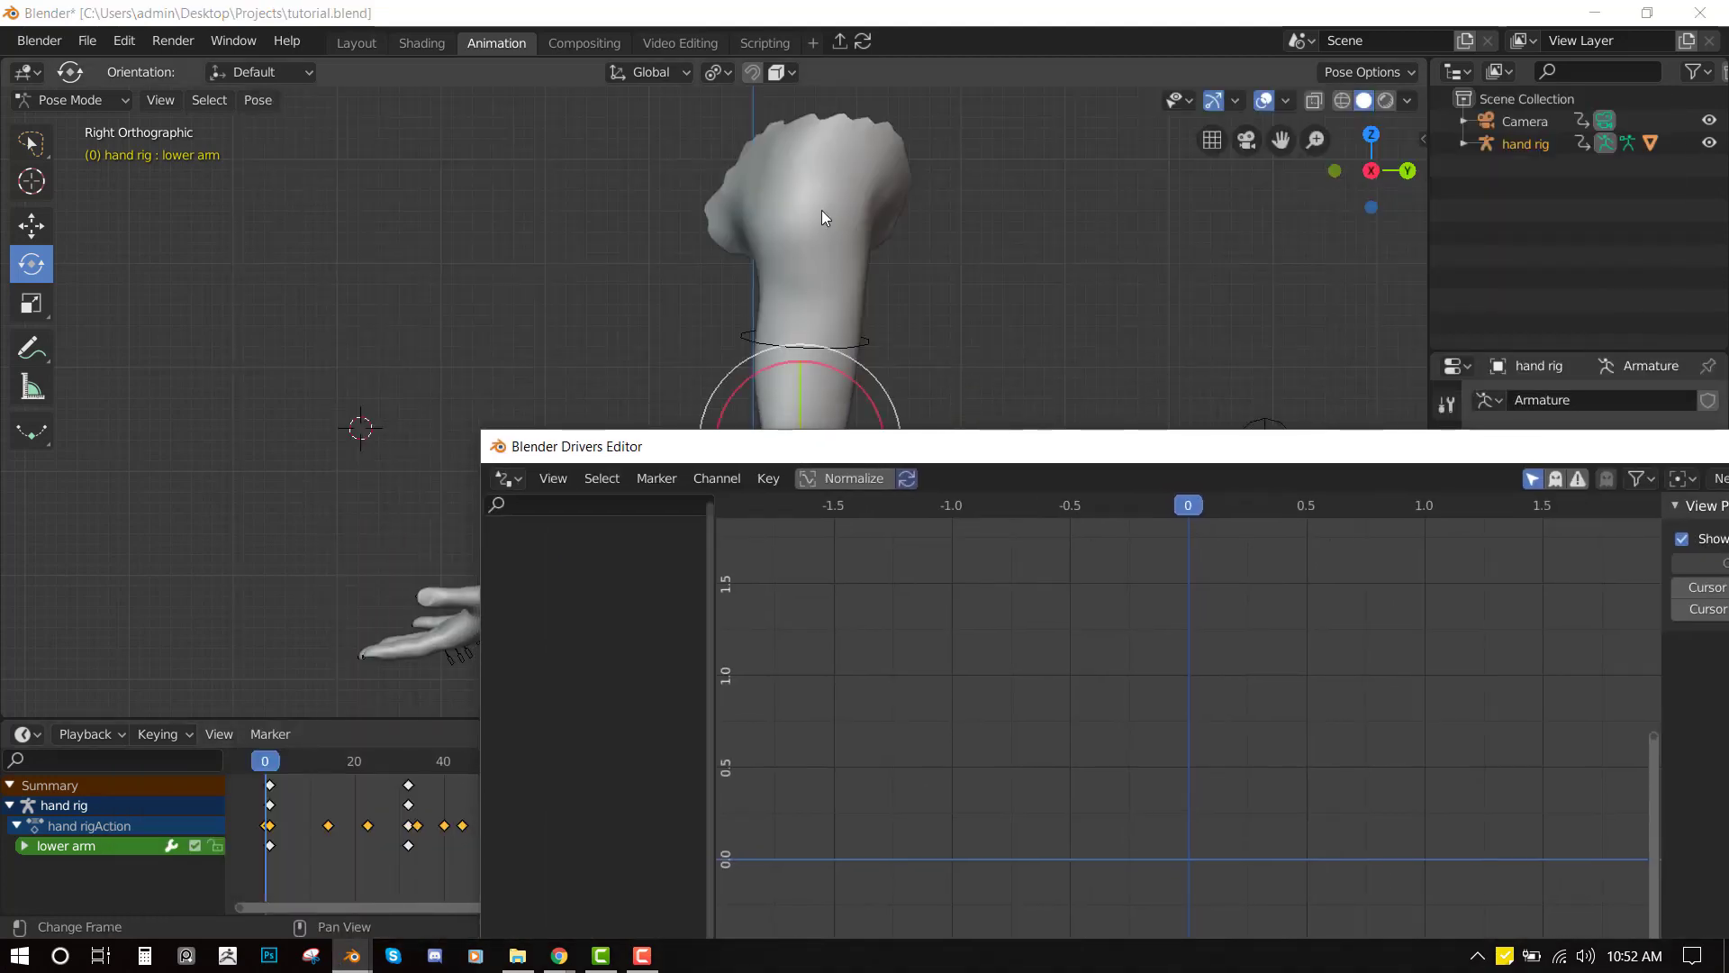
shift+right_click(859, 213)
key(ctrl+Tab)
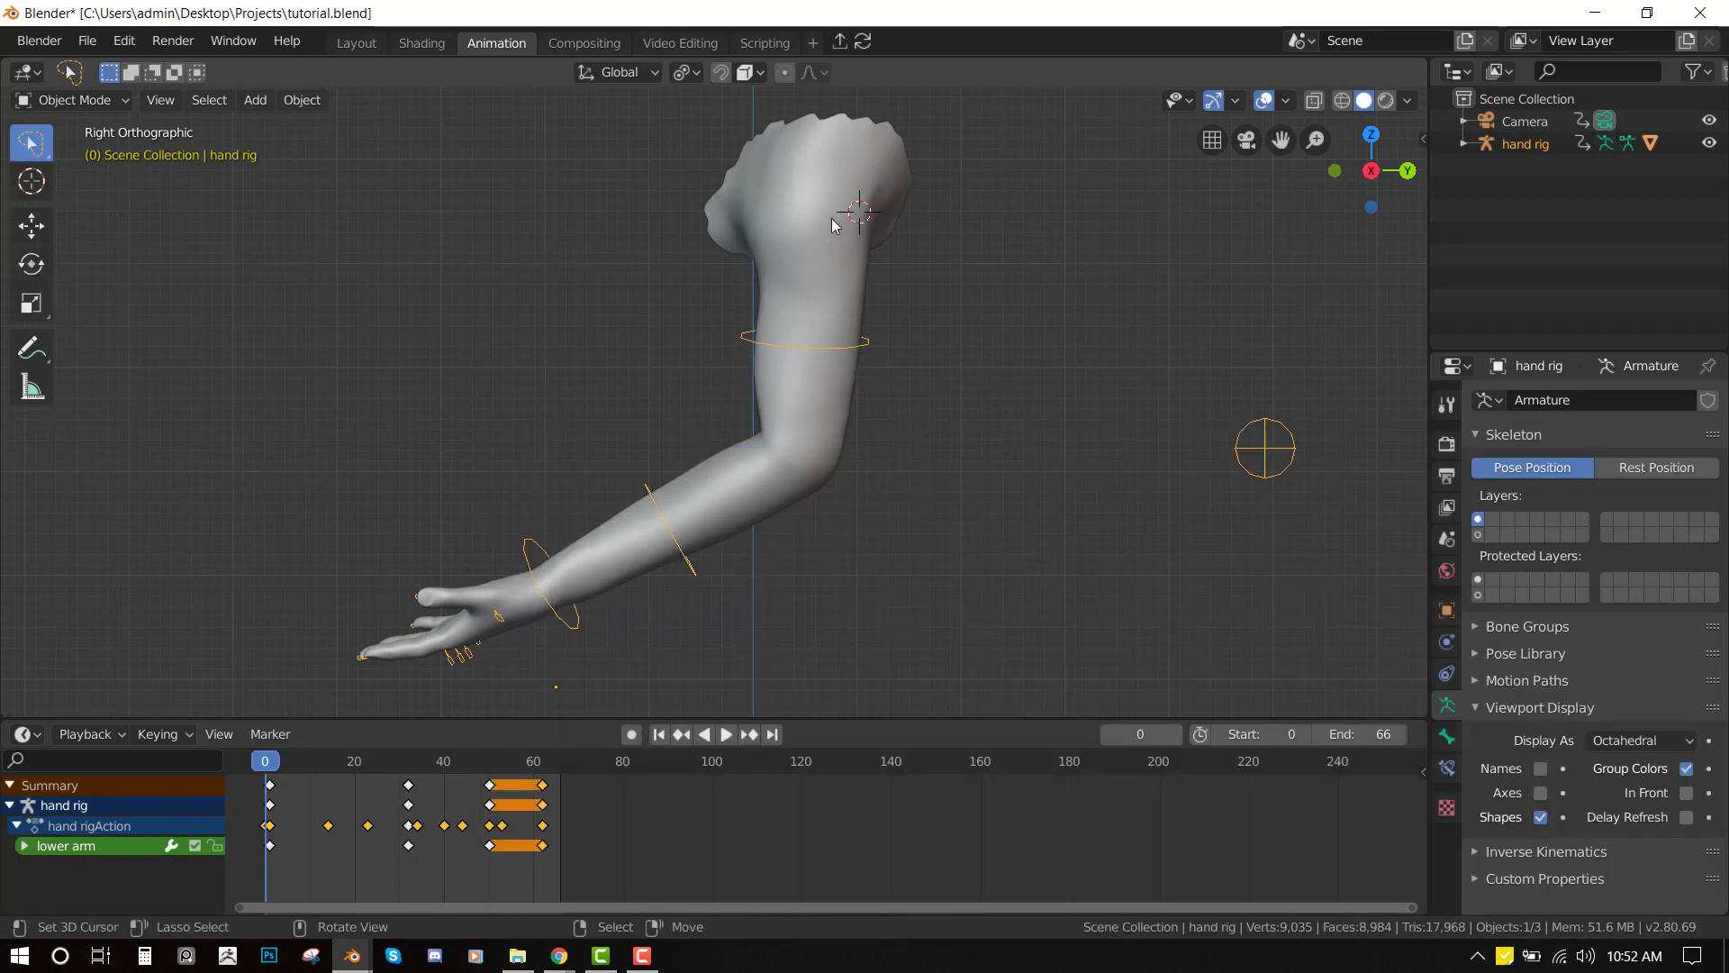
click(830, 218)
- Keep X Rotation as the driver variable's channel and update dependencies so it reads -0.317
mouse_move(351, 954)
click(513, 841)
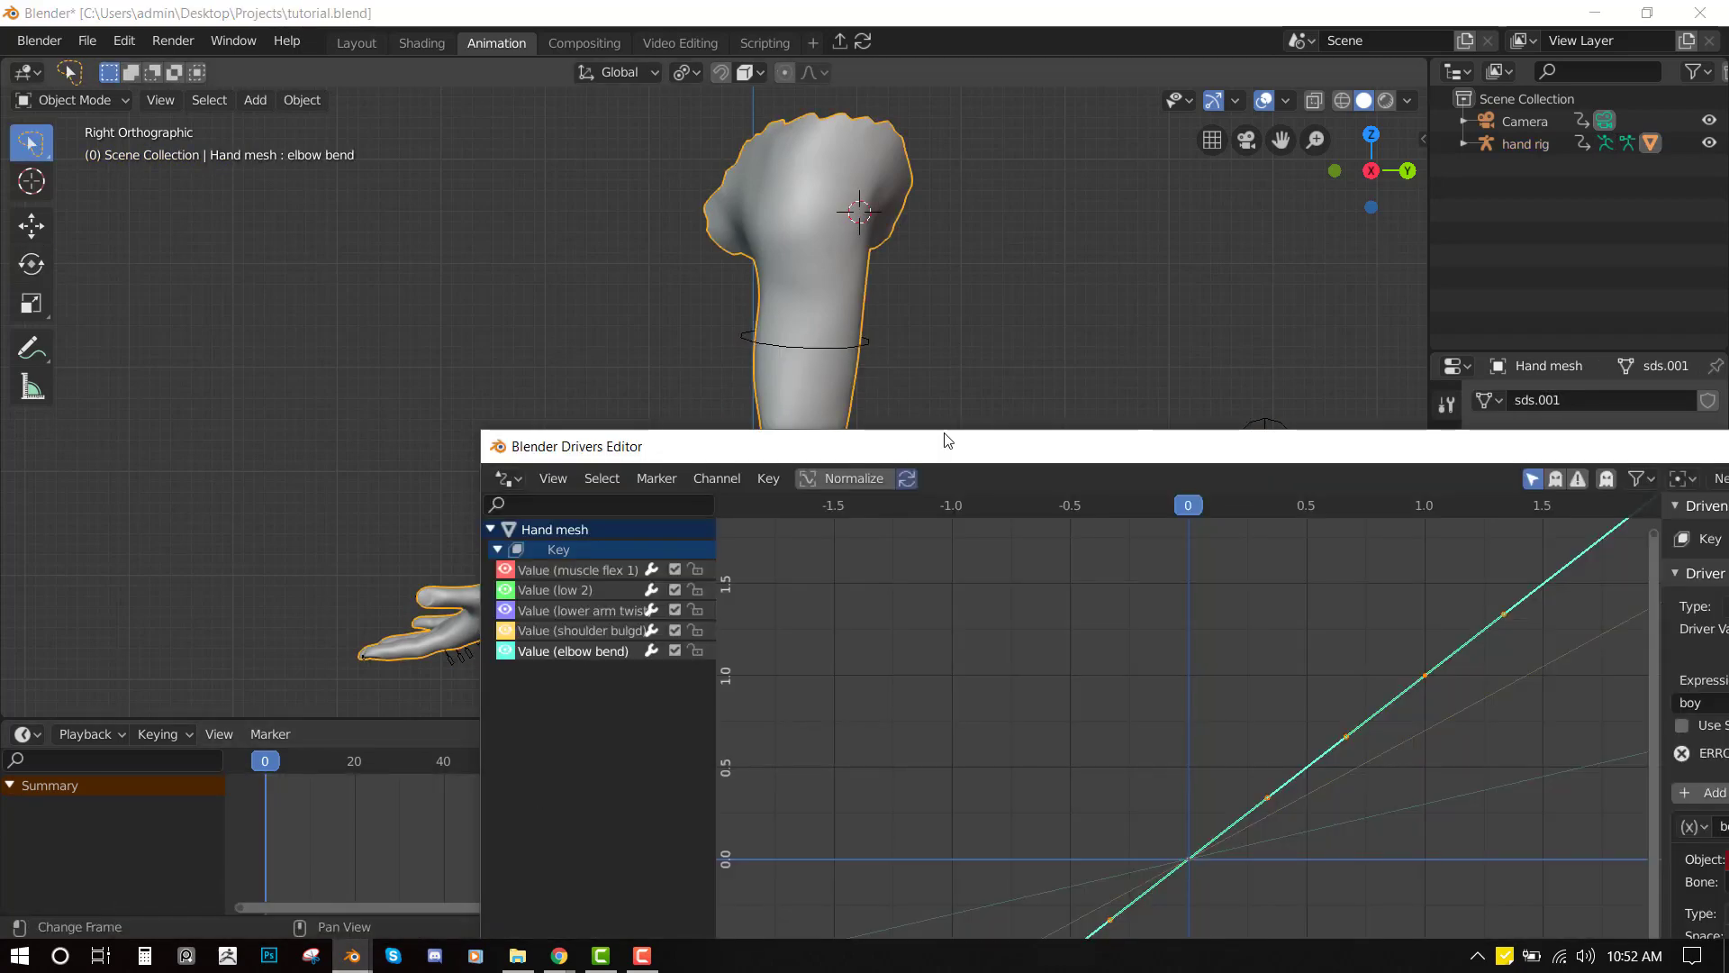
drag(483, 432, 393, 162)
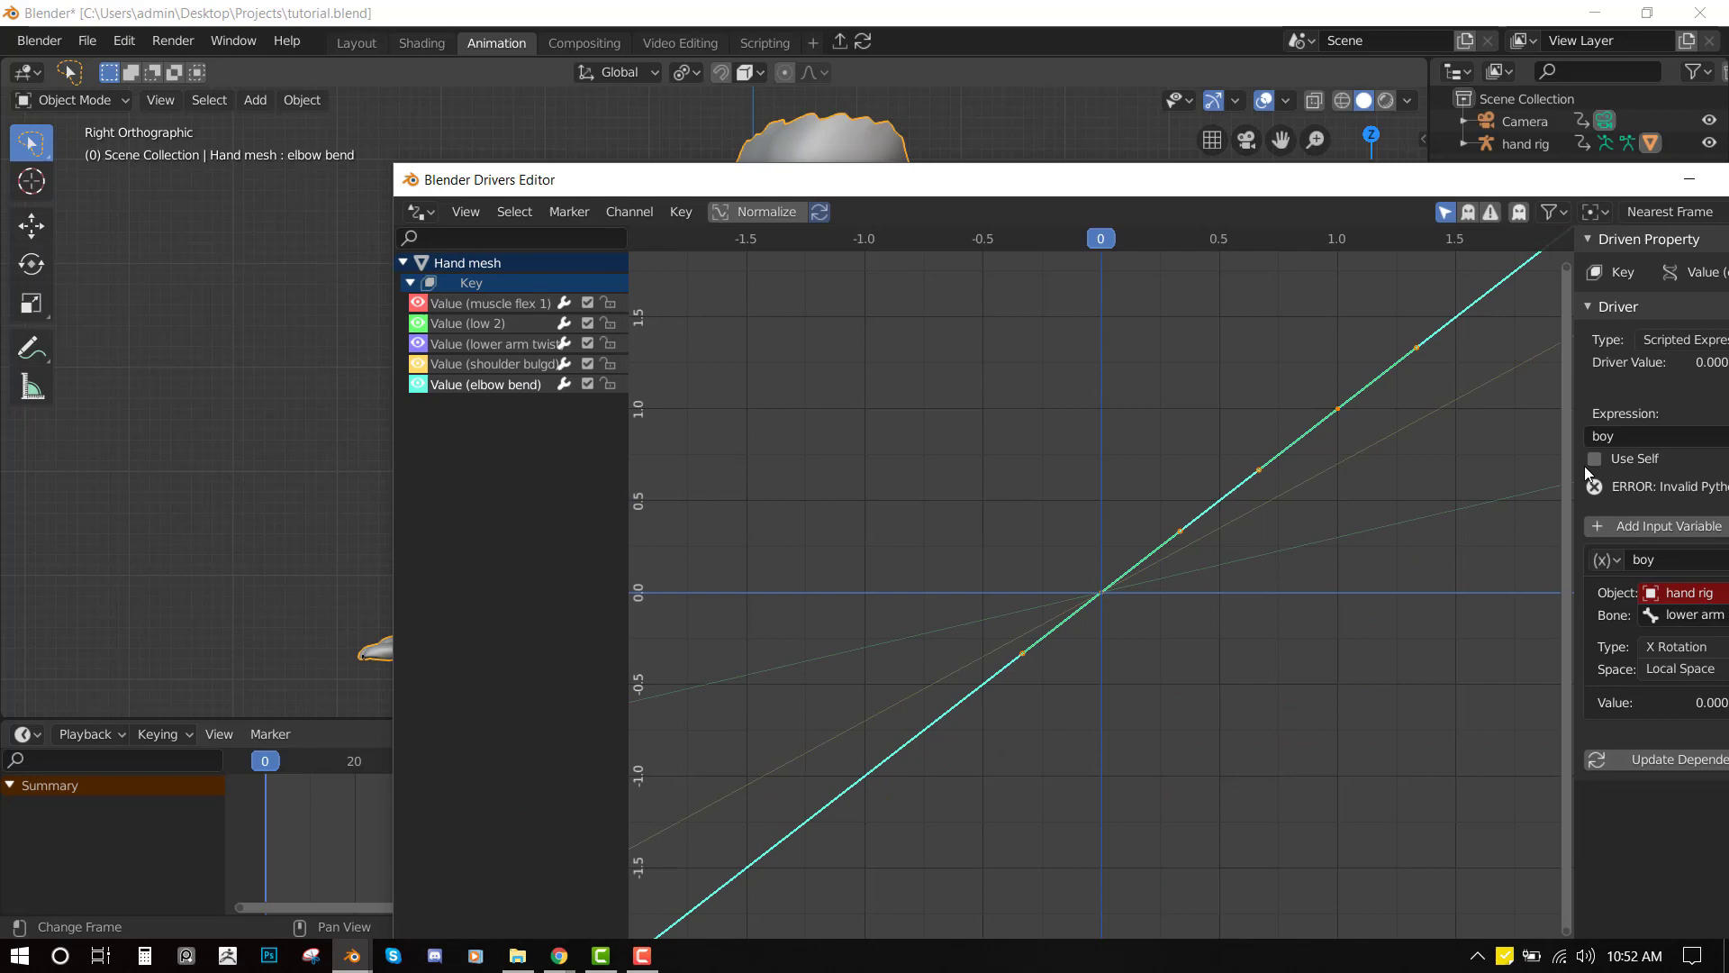
drag(1301, 179, 1090, 103)
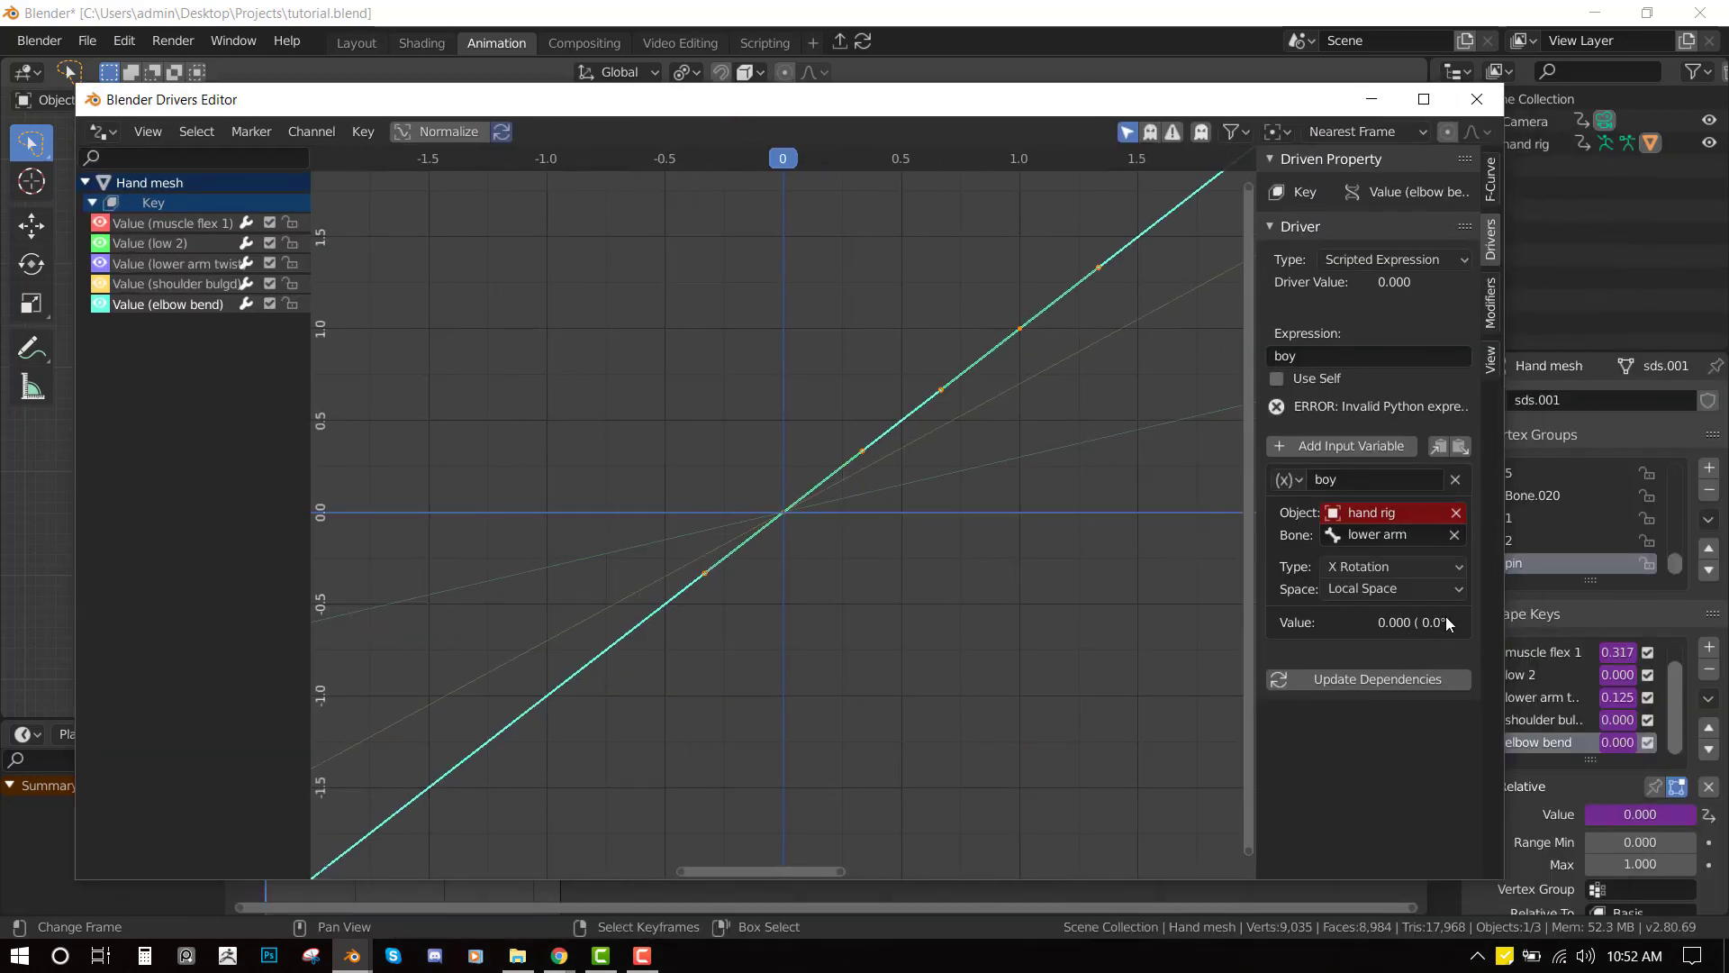
click(1387, 566)
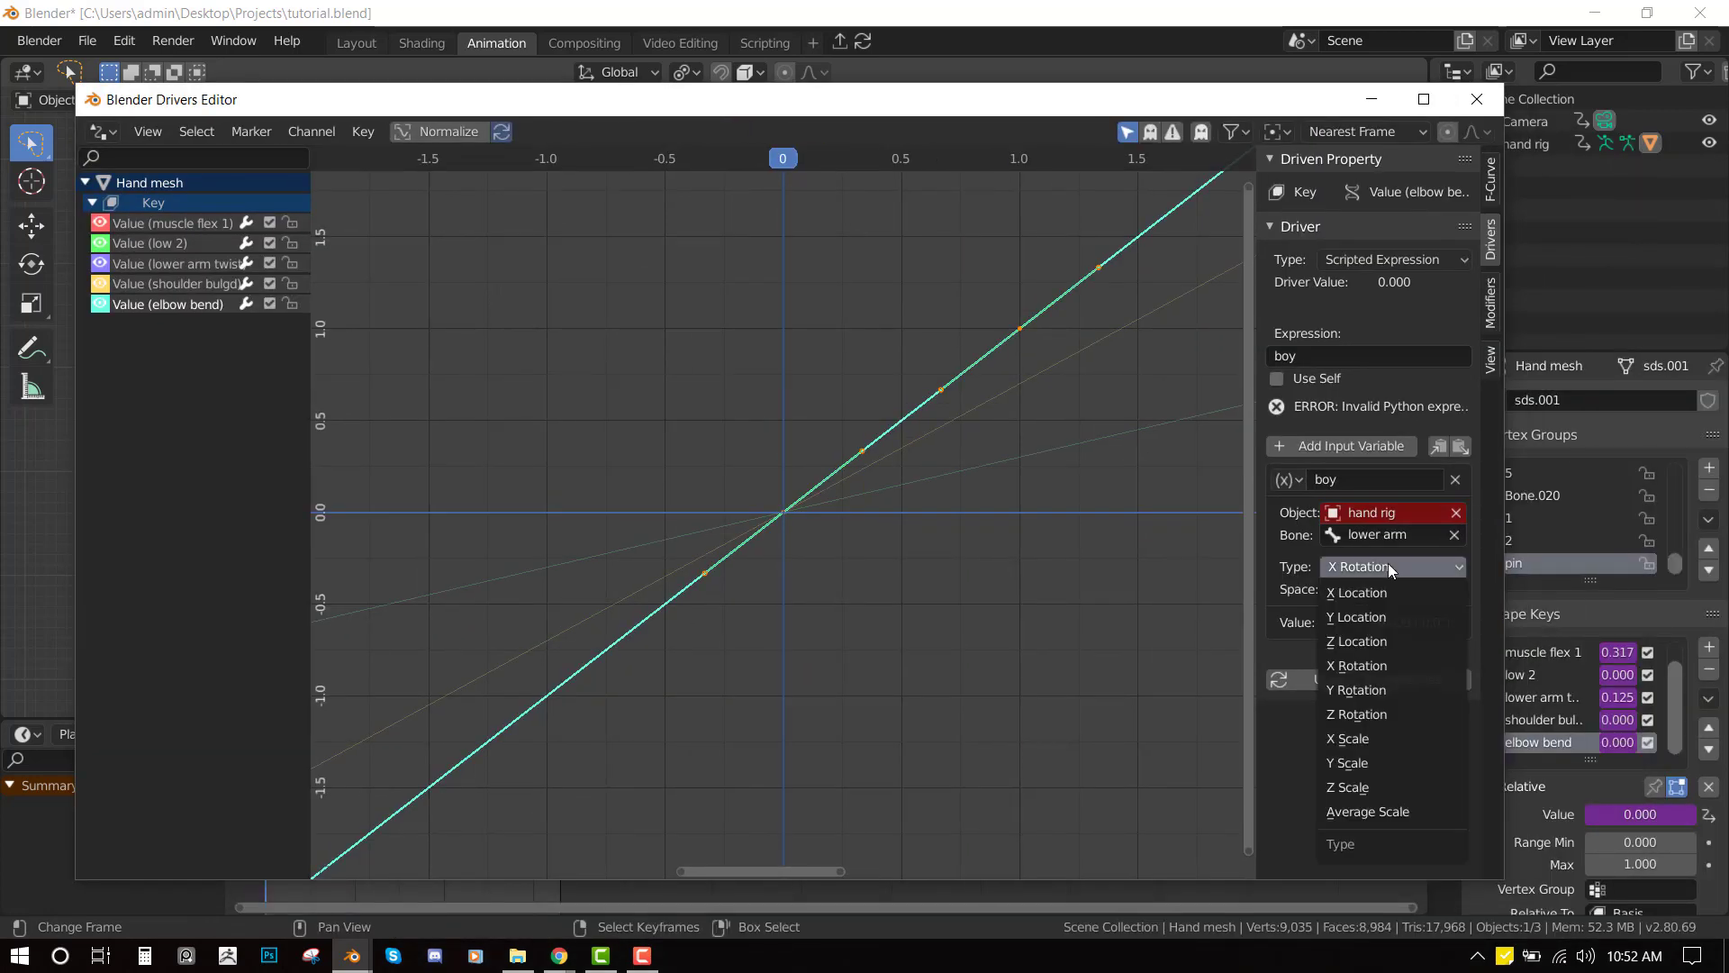
click(1382, 671)
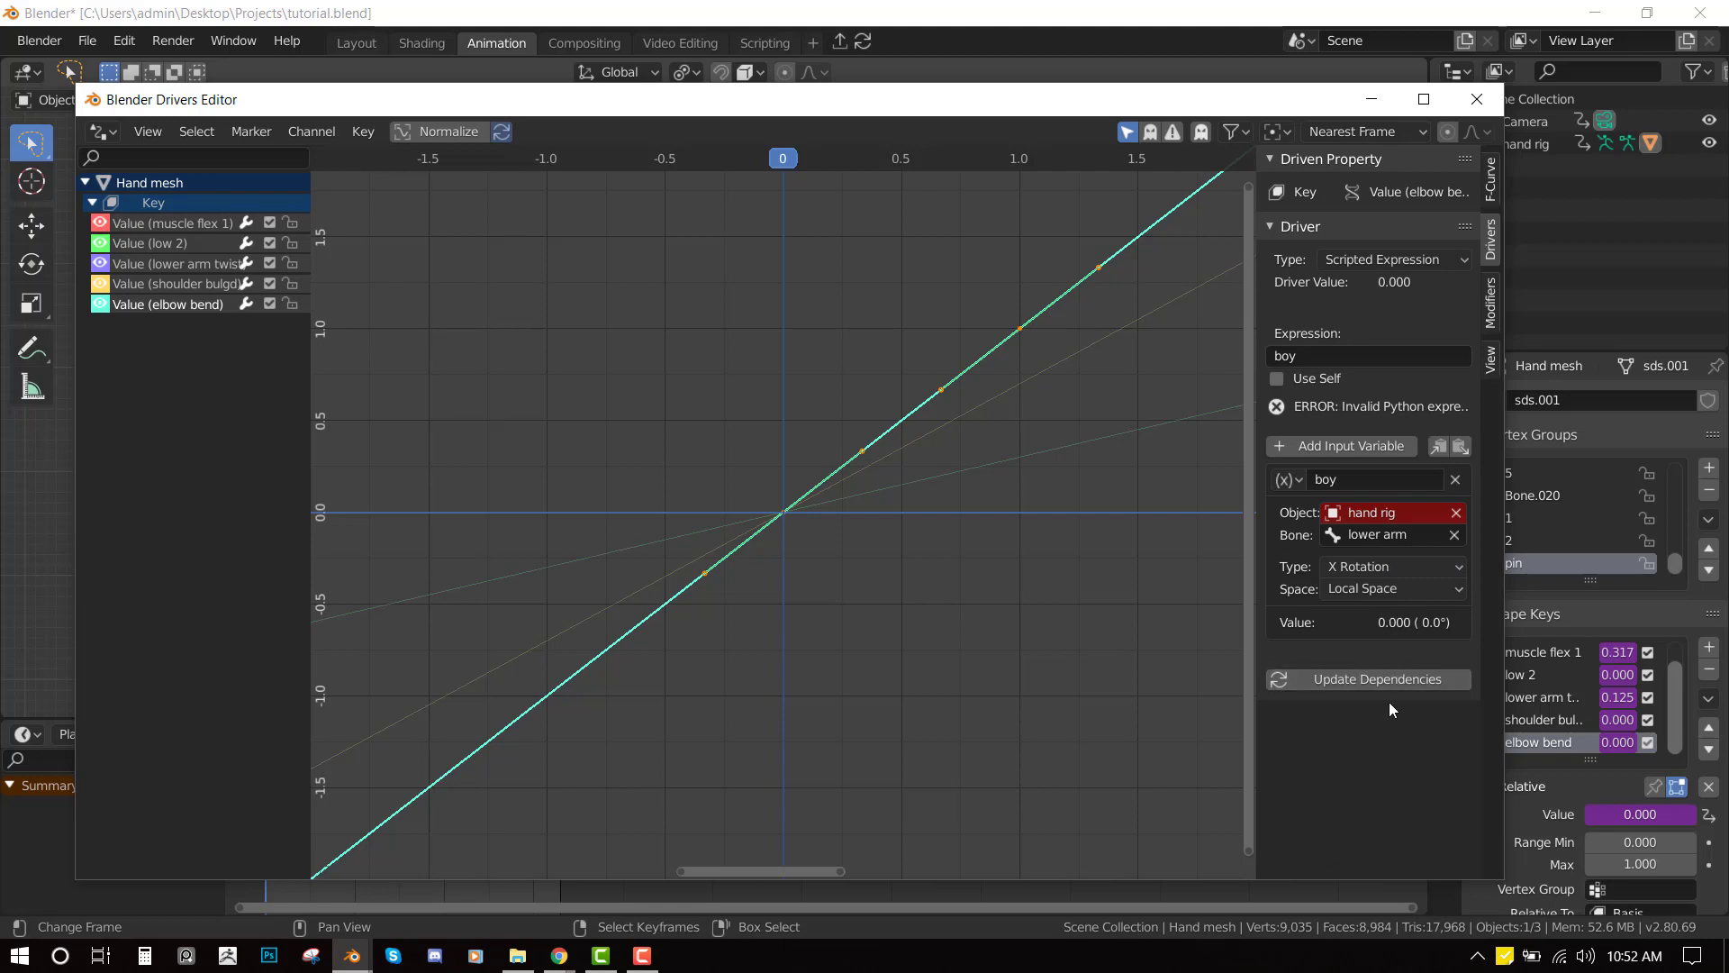
click(1385, 681)
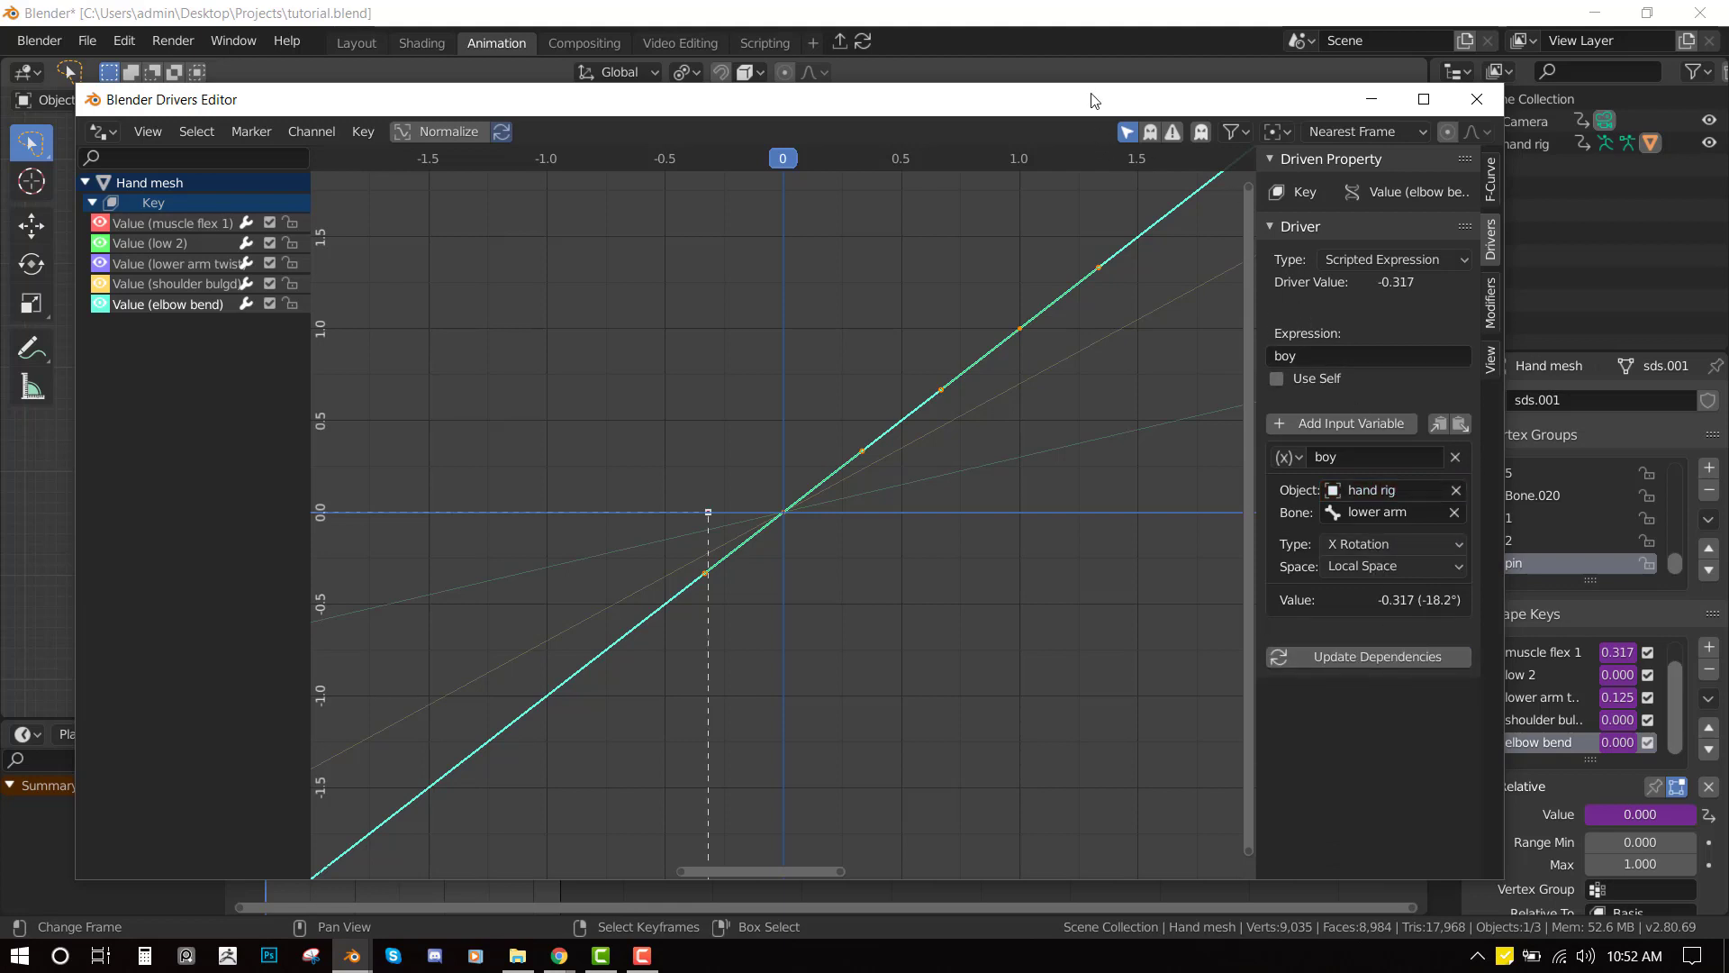
click(1076, 72)
click(573, 621)
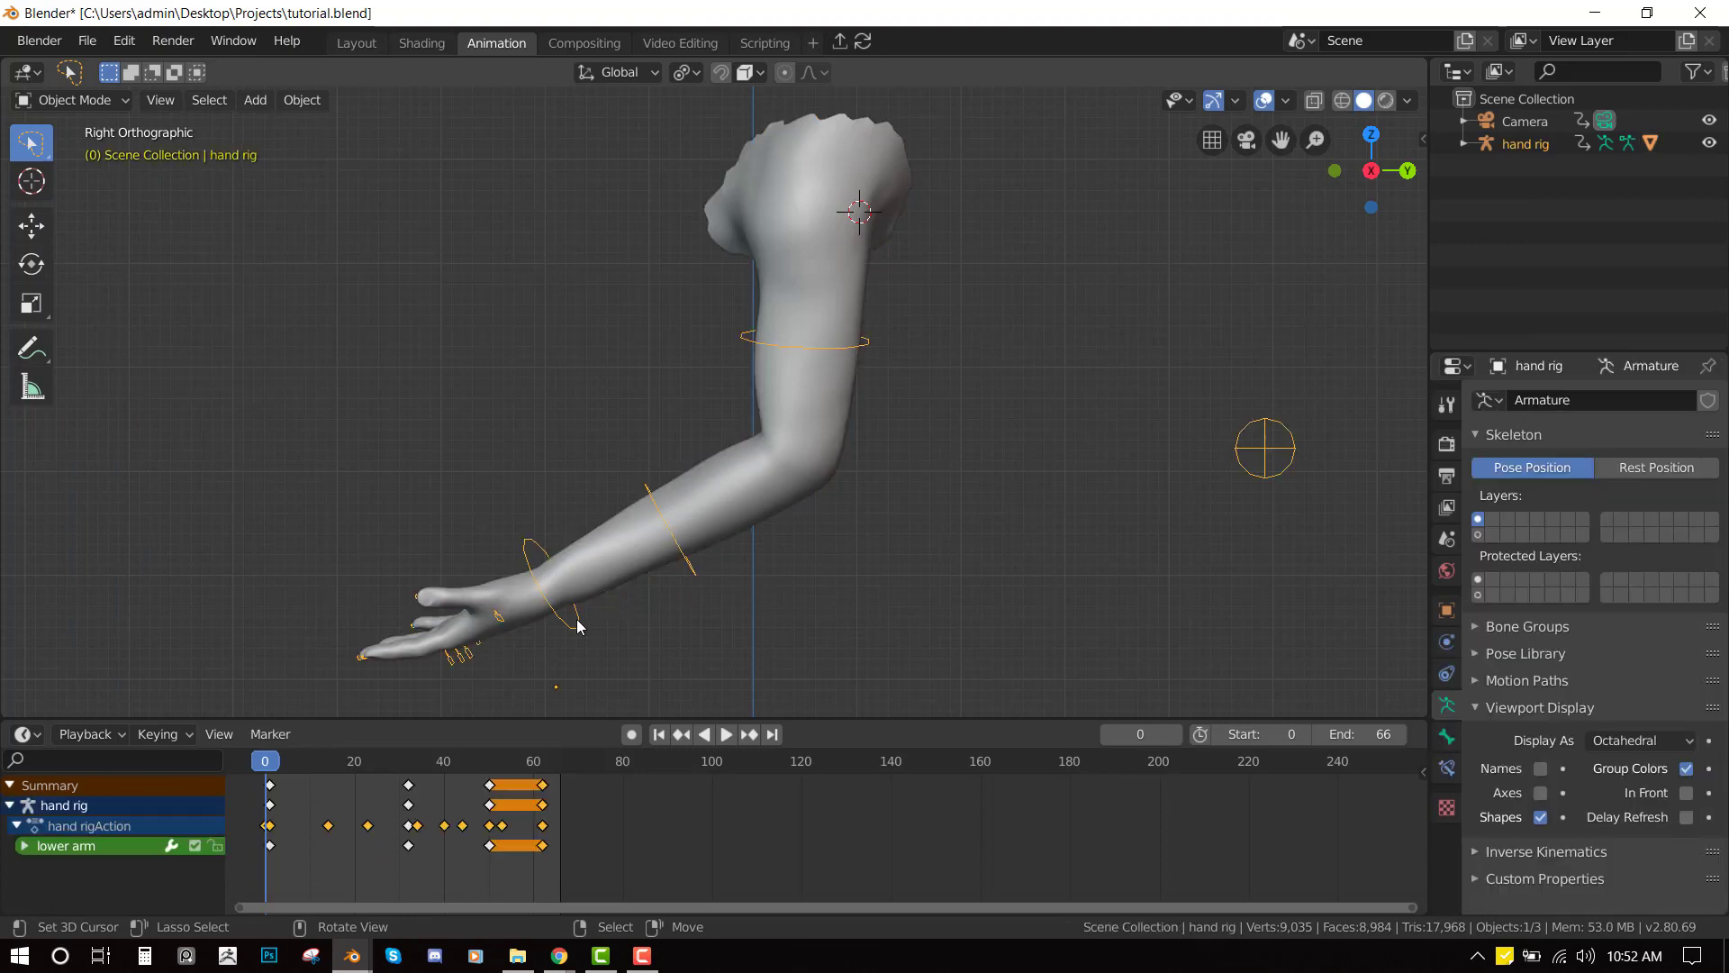
- Move the hand IK control to a new arm pose, then select the Hand mesh in Object Mode
key(ctrl+Tab)
click(571, 629)
key(g)
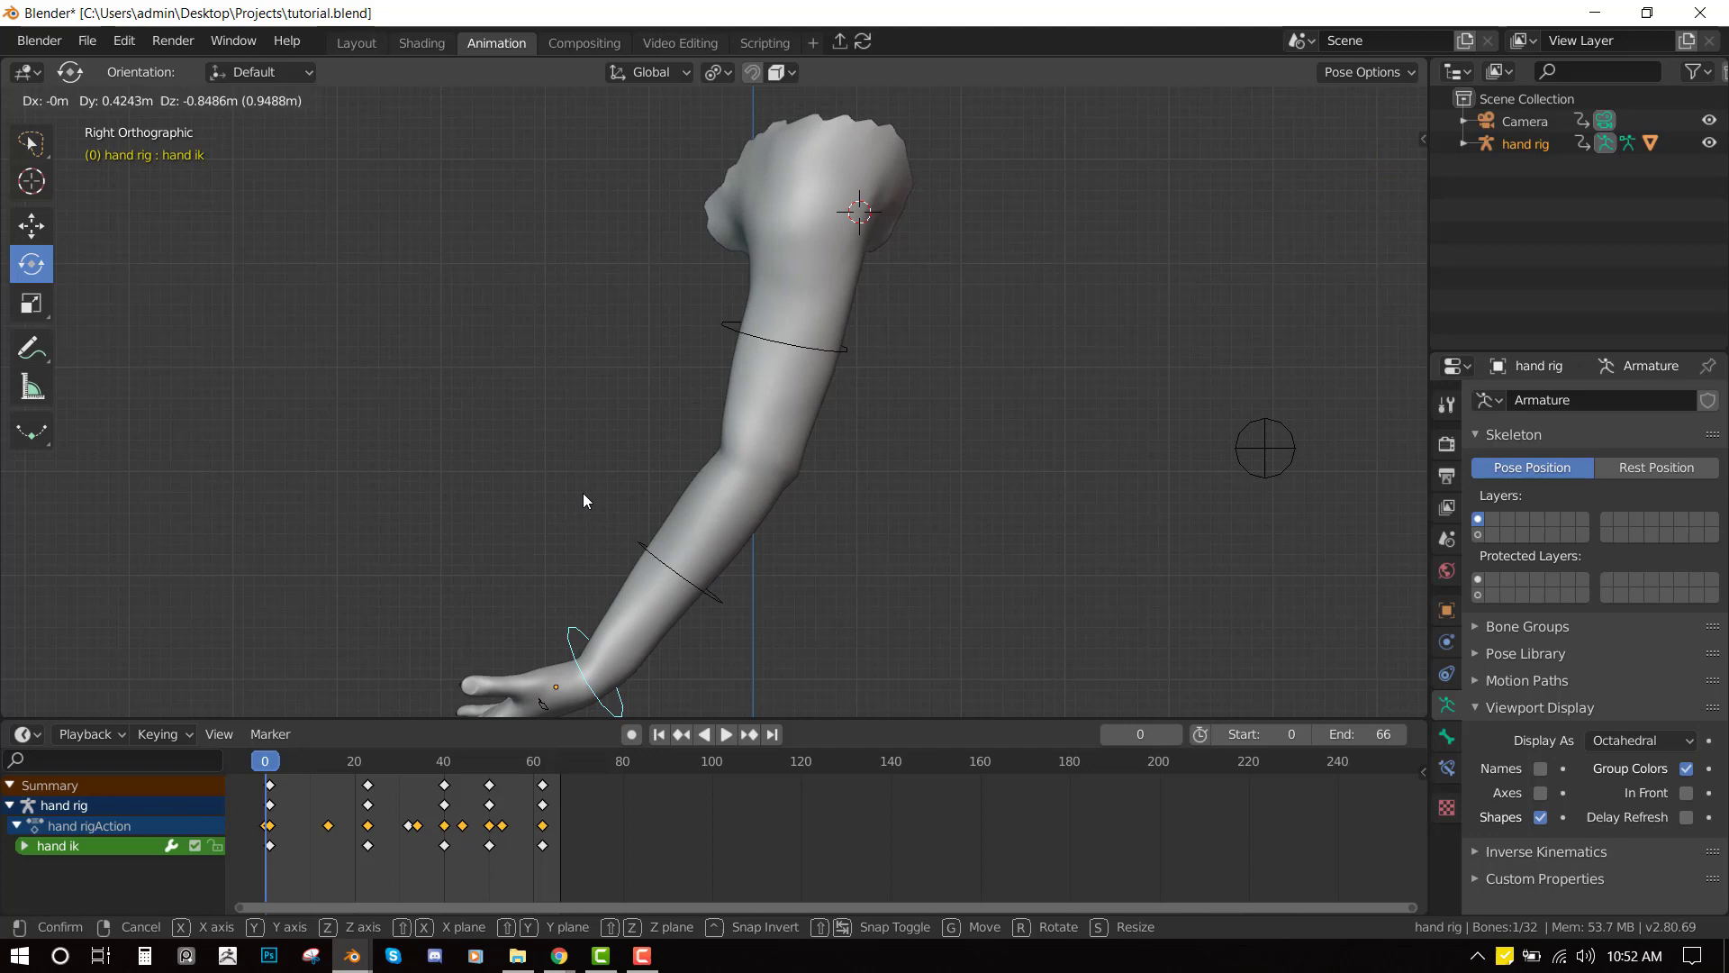
click(641, 441)
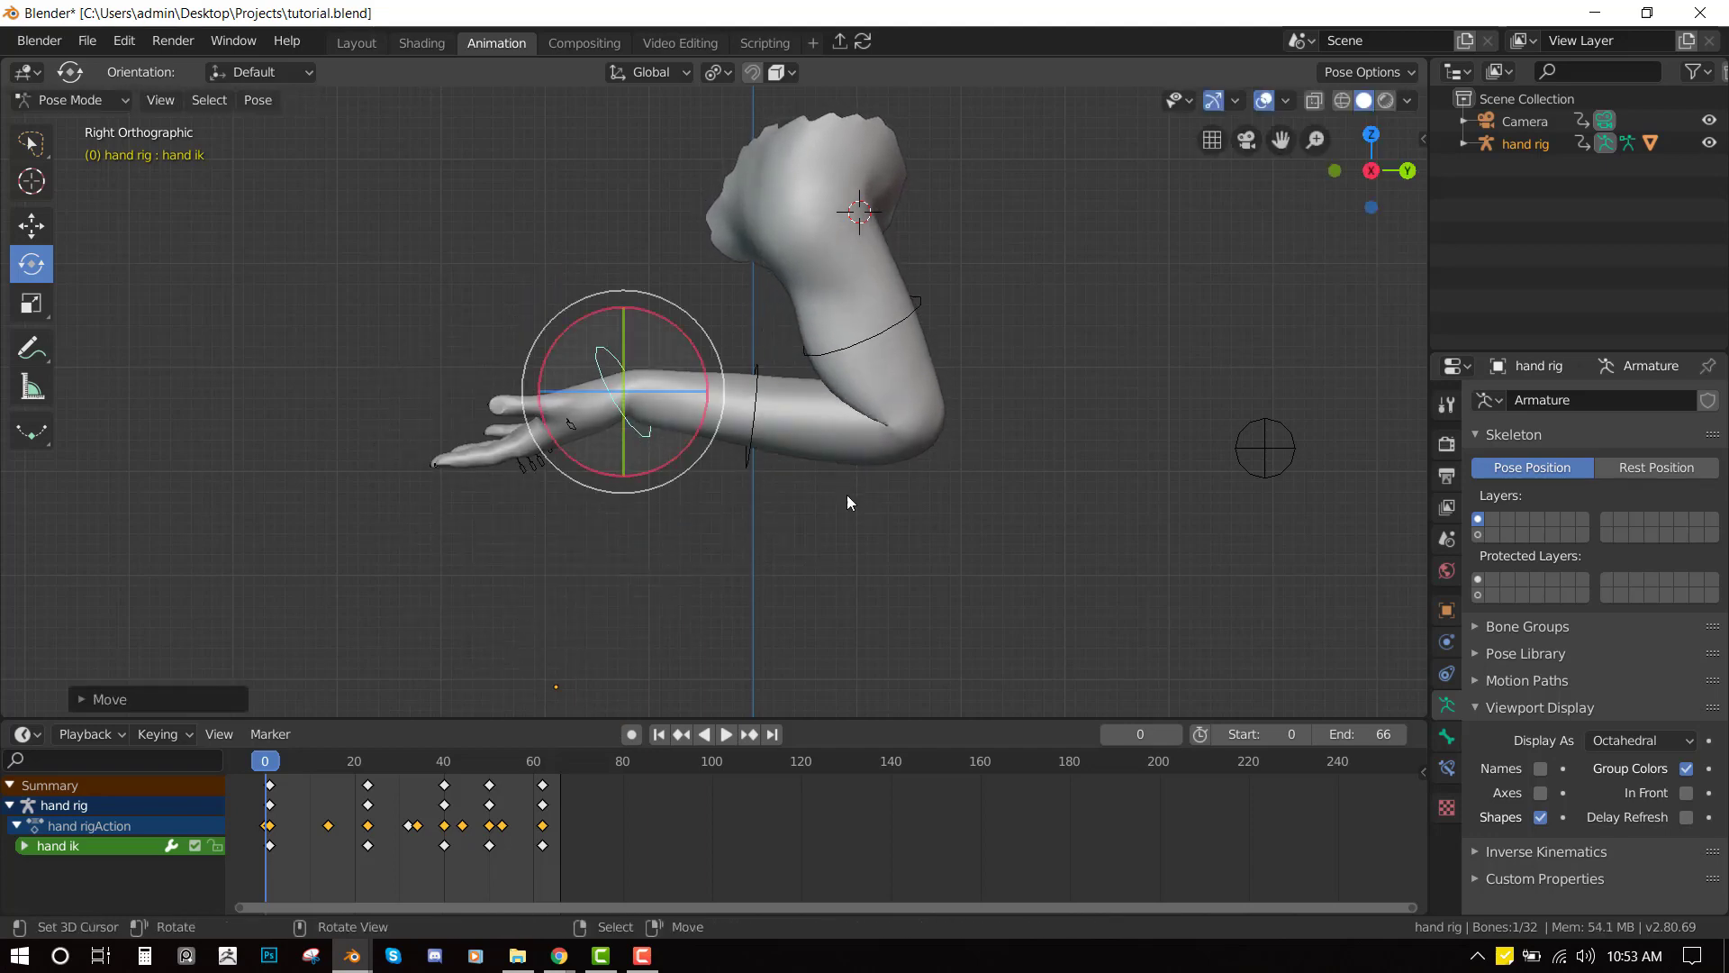
key(ctrl+Tab)
click(931, 430)
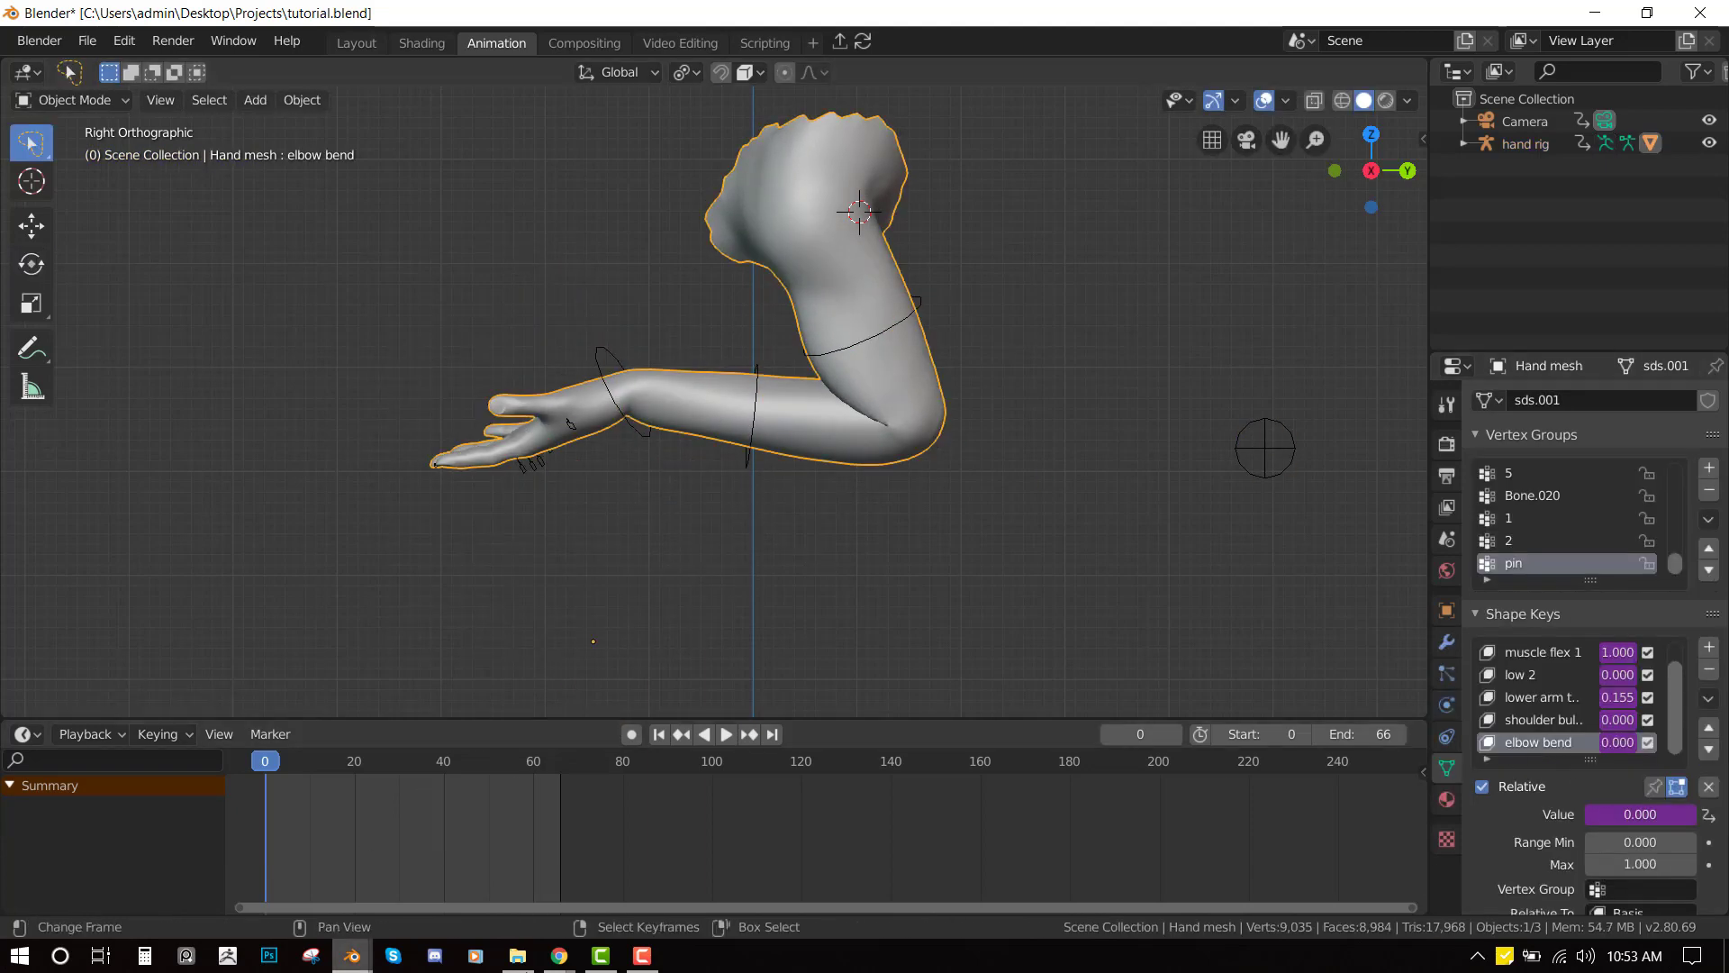
- Change the elbow bend driver expression to '-boy'
mouse_move(352, 954)
click(440, 906)
click(1366, 358)
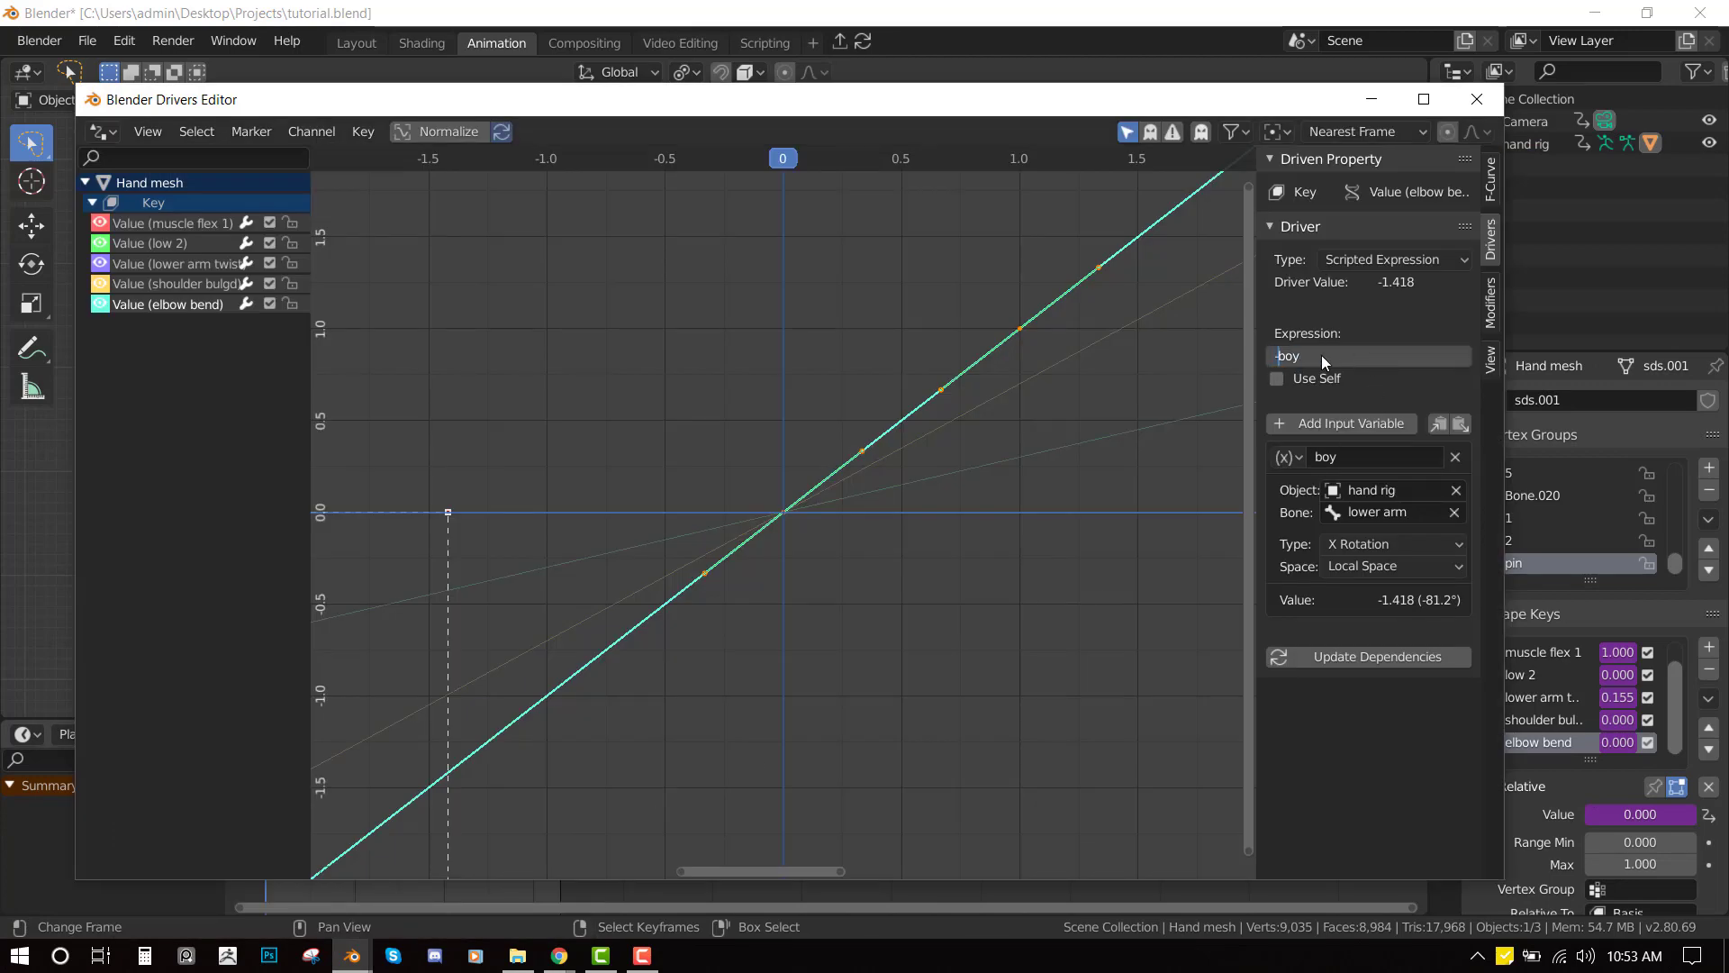
text(-)
key(Return)
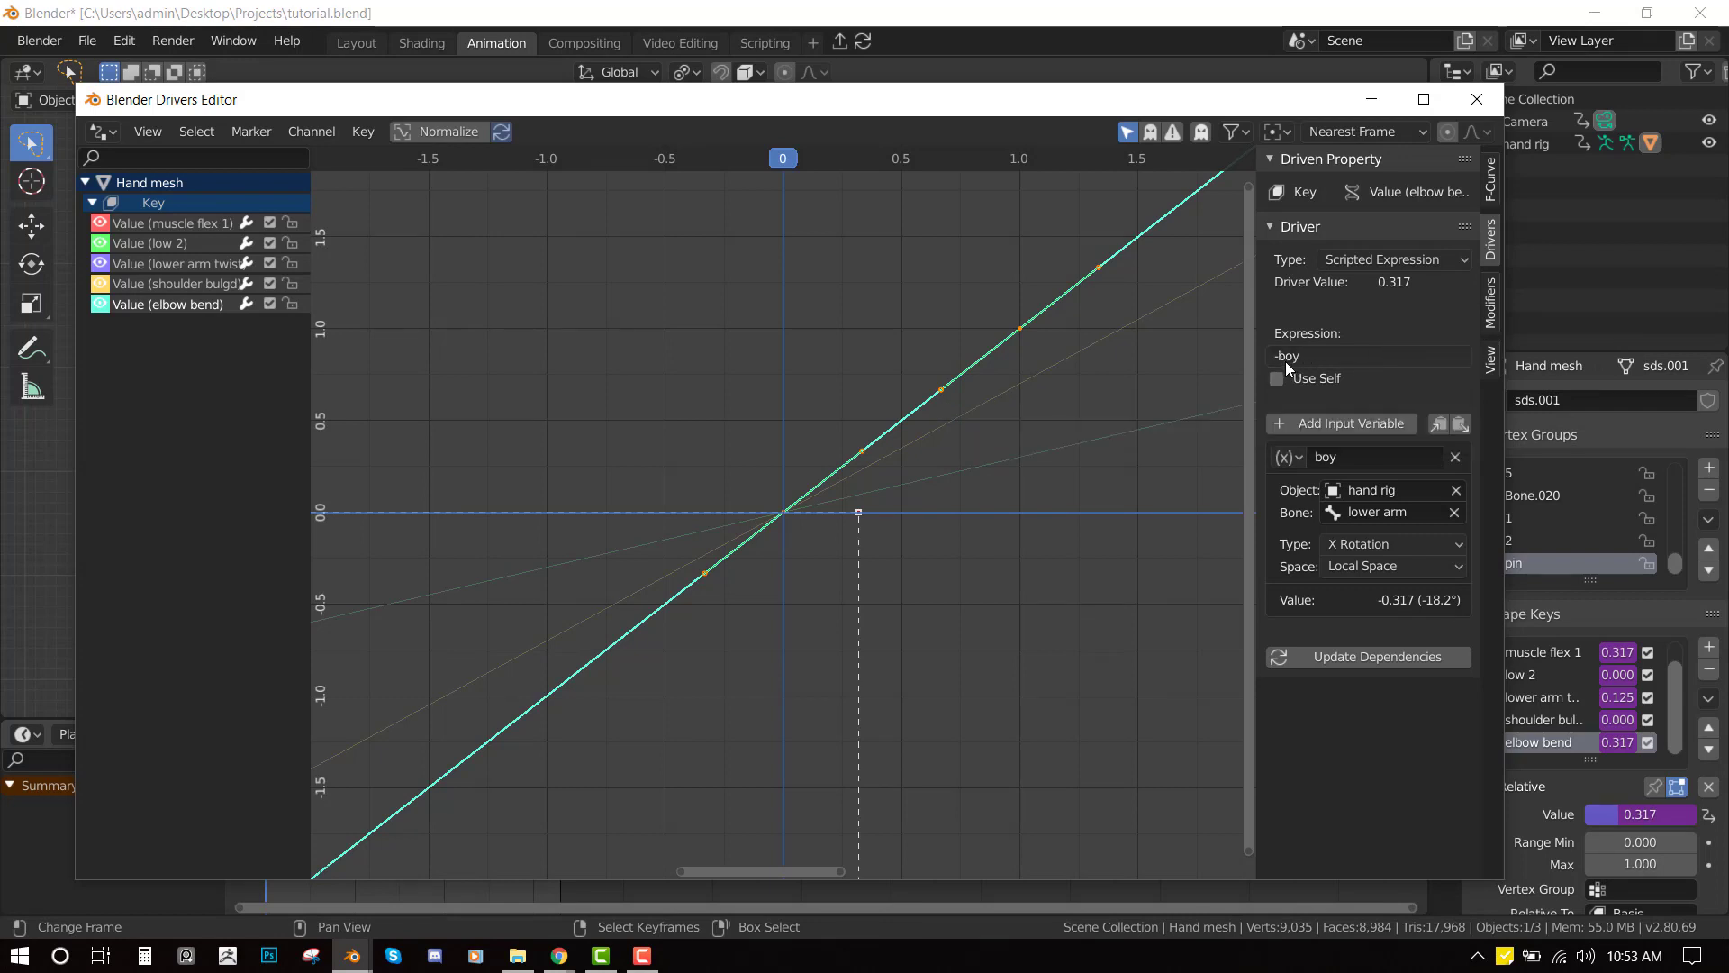
- Raise the hand IK control to bend the arm, then select all bones and clear the pose
click(1183, 63)
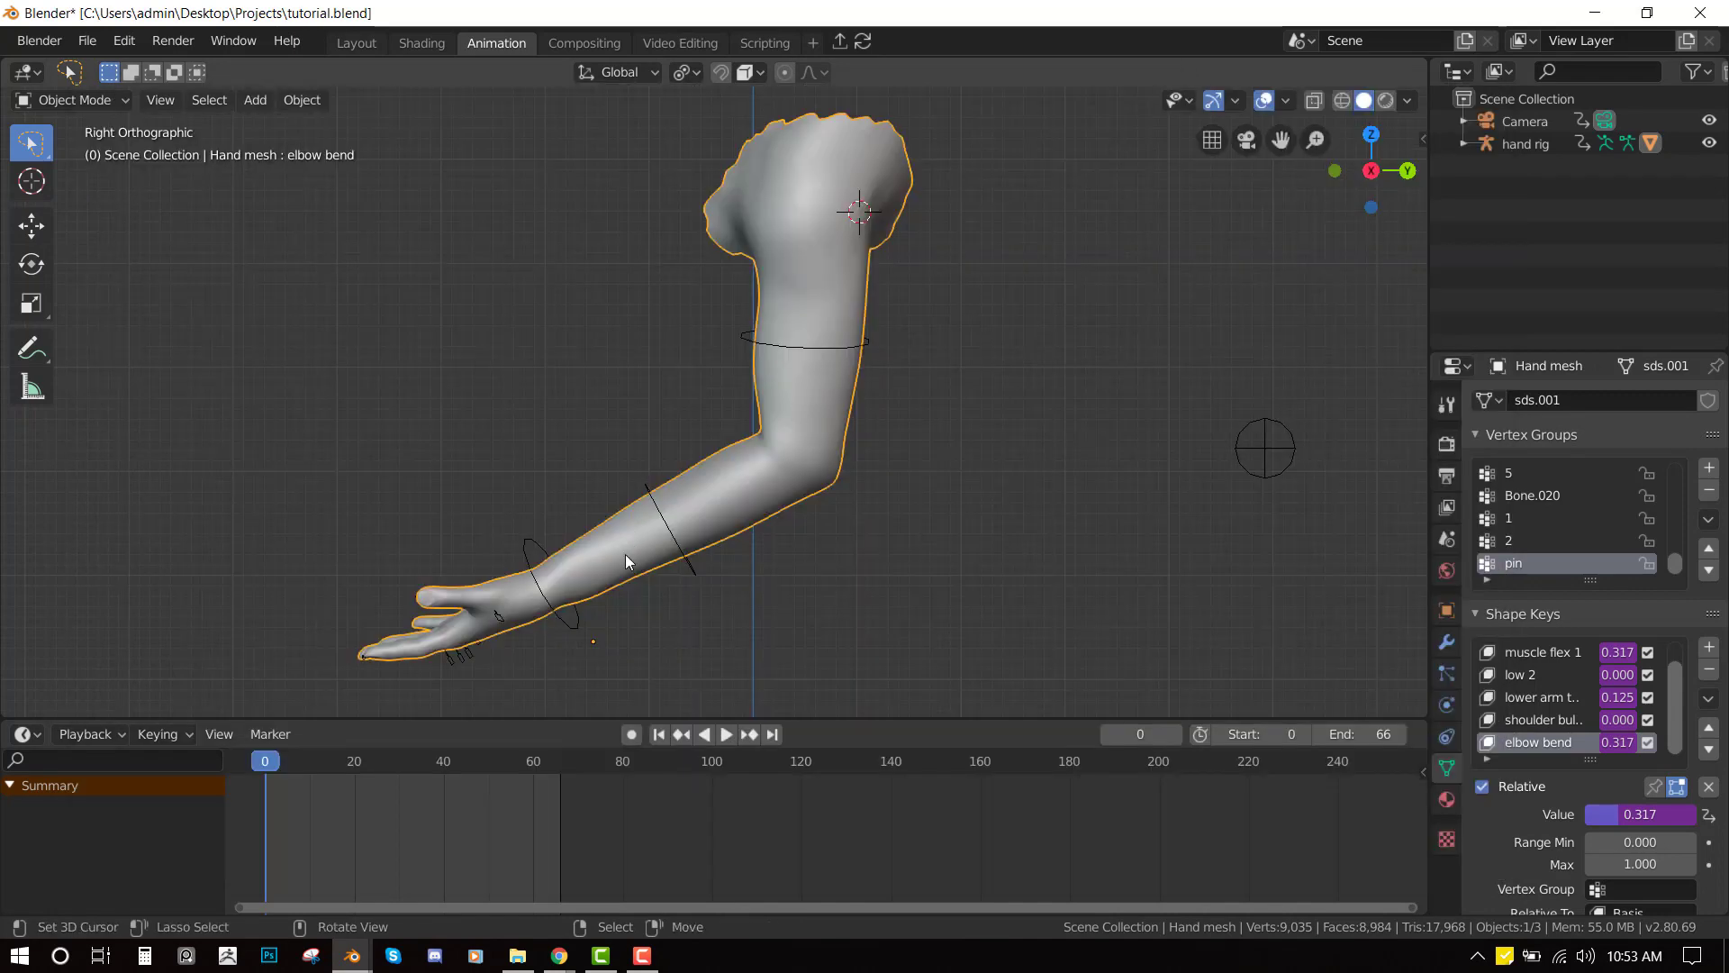
click(585, 618)
key(g)
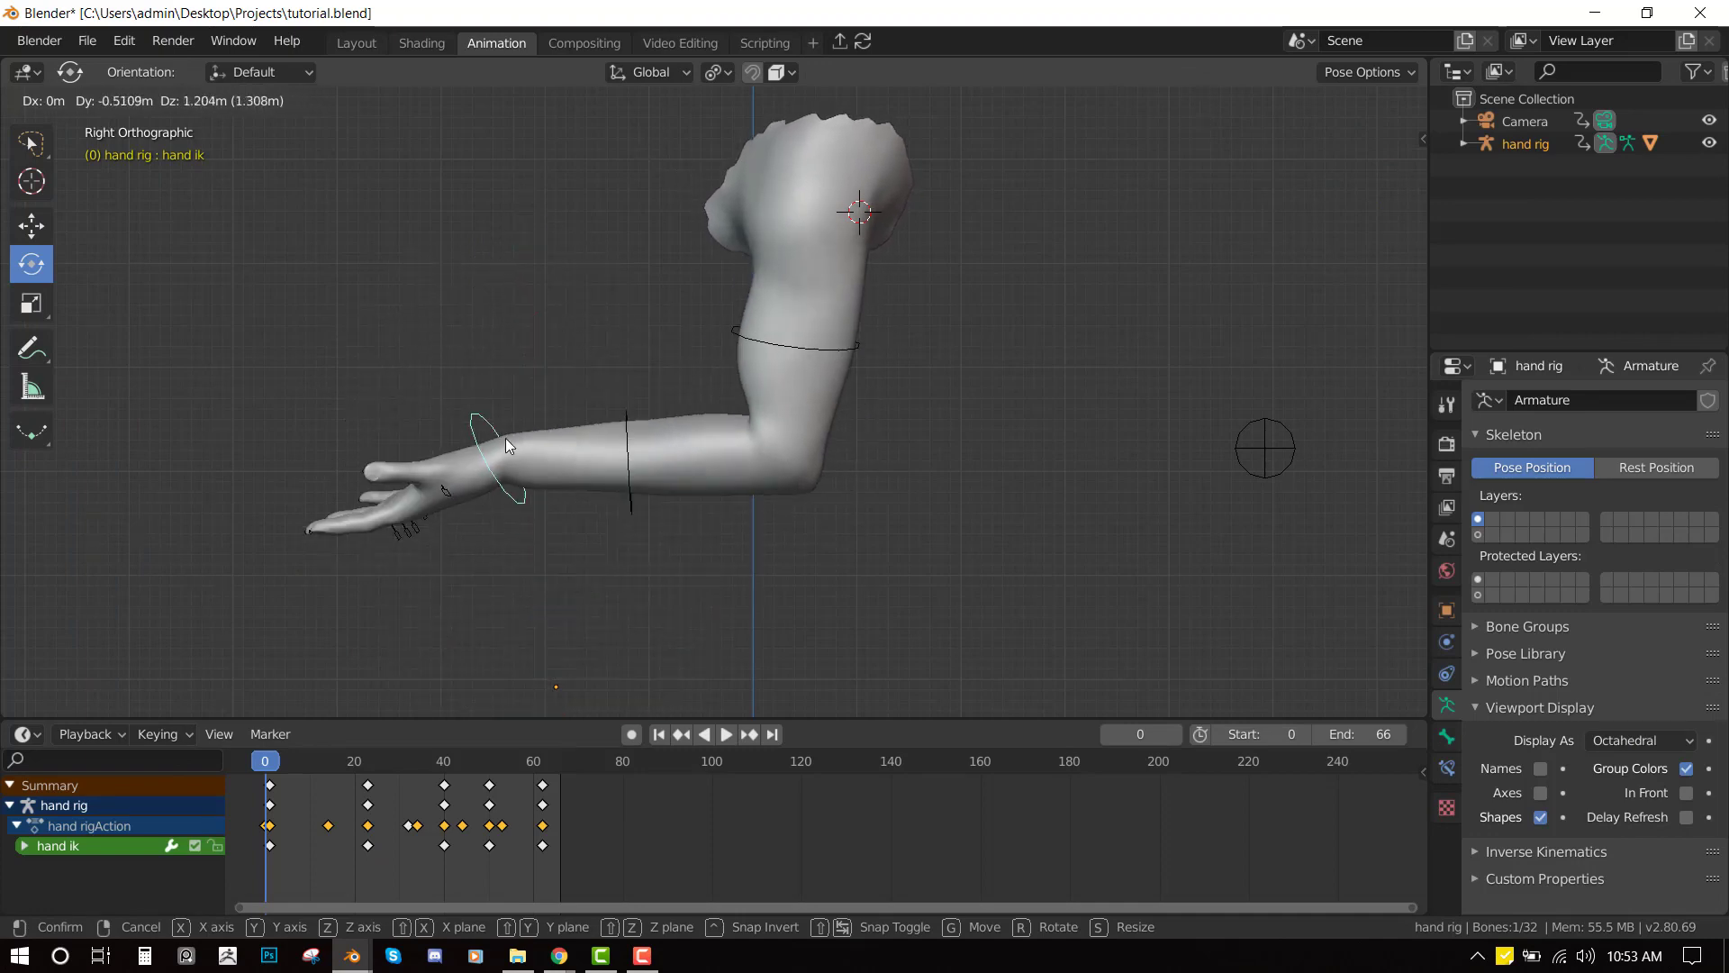
click(551, 451)
key(a)
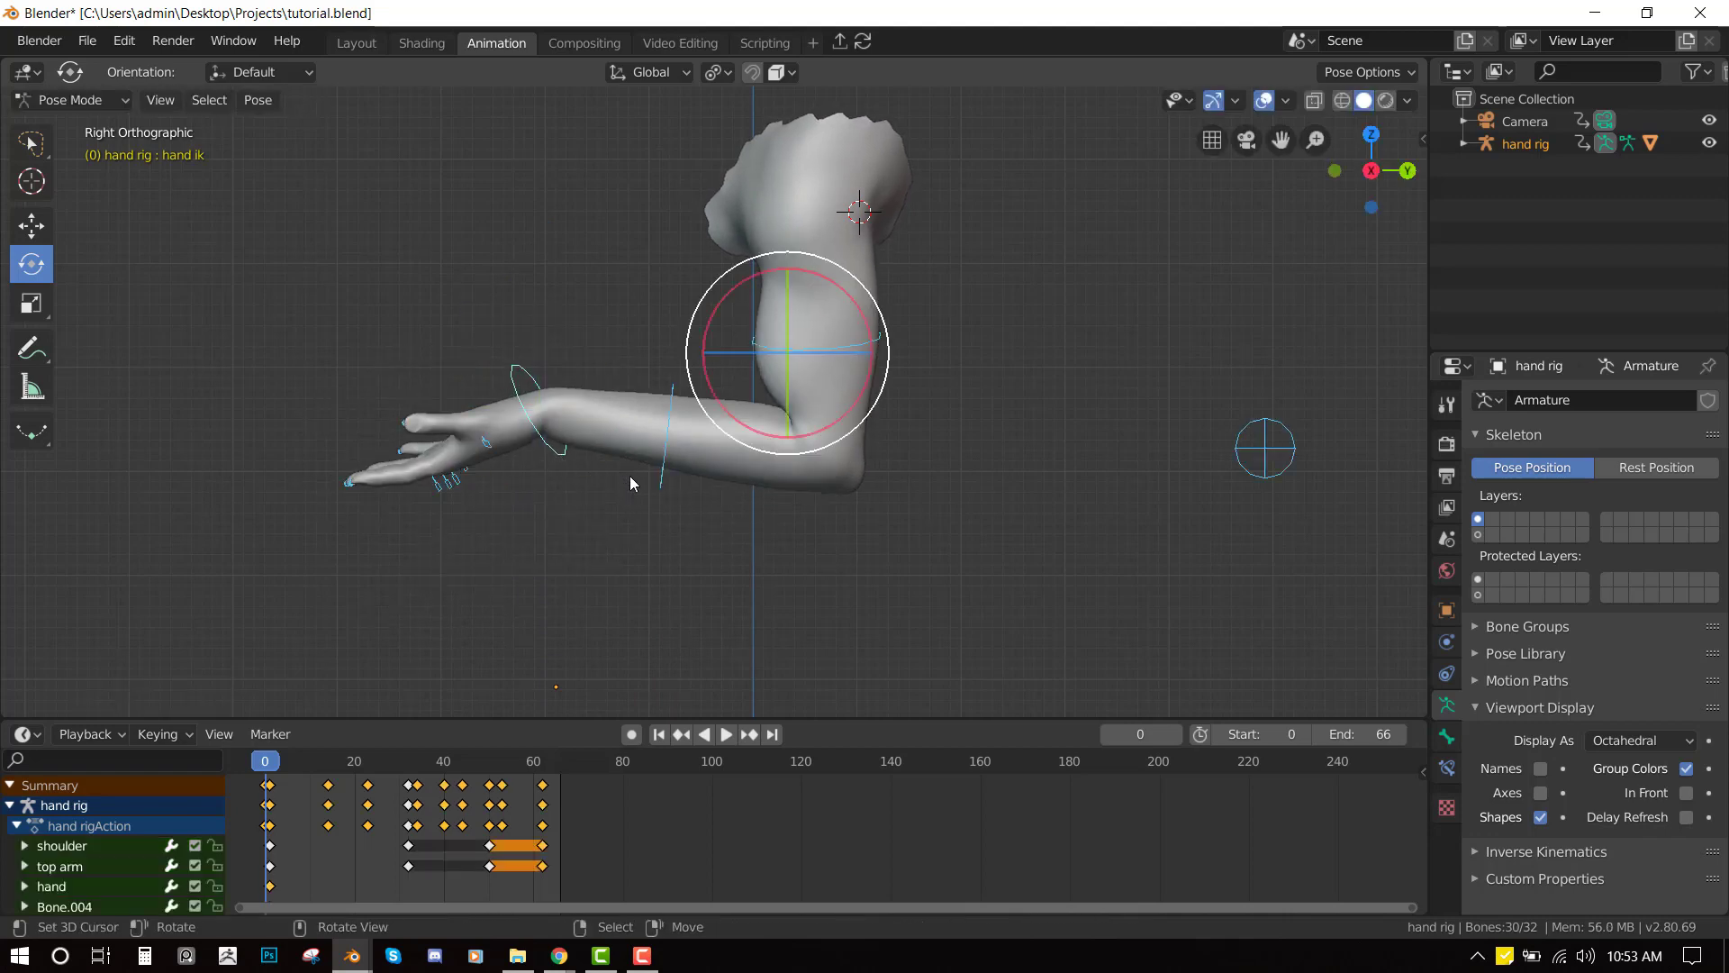
key(alt+g)
scroll(710, 483, down, 3)
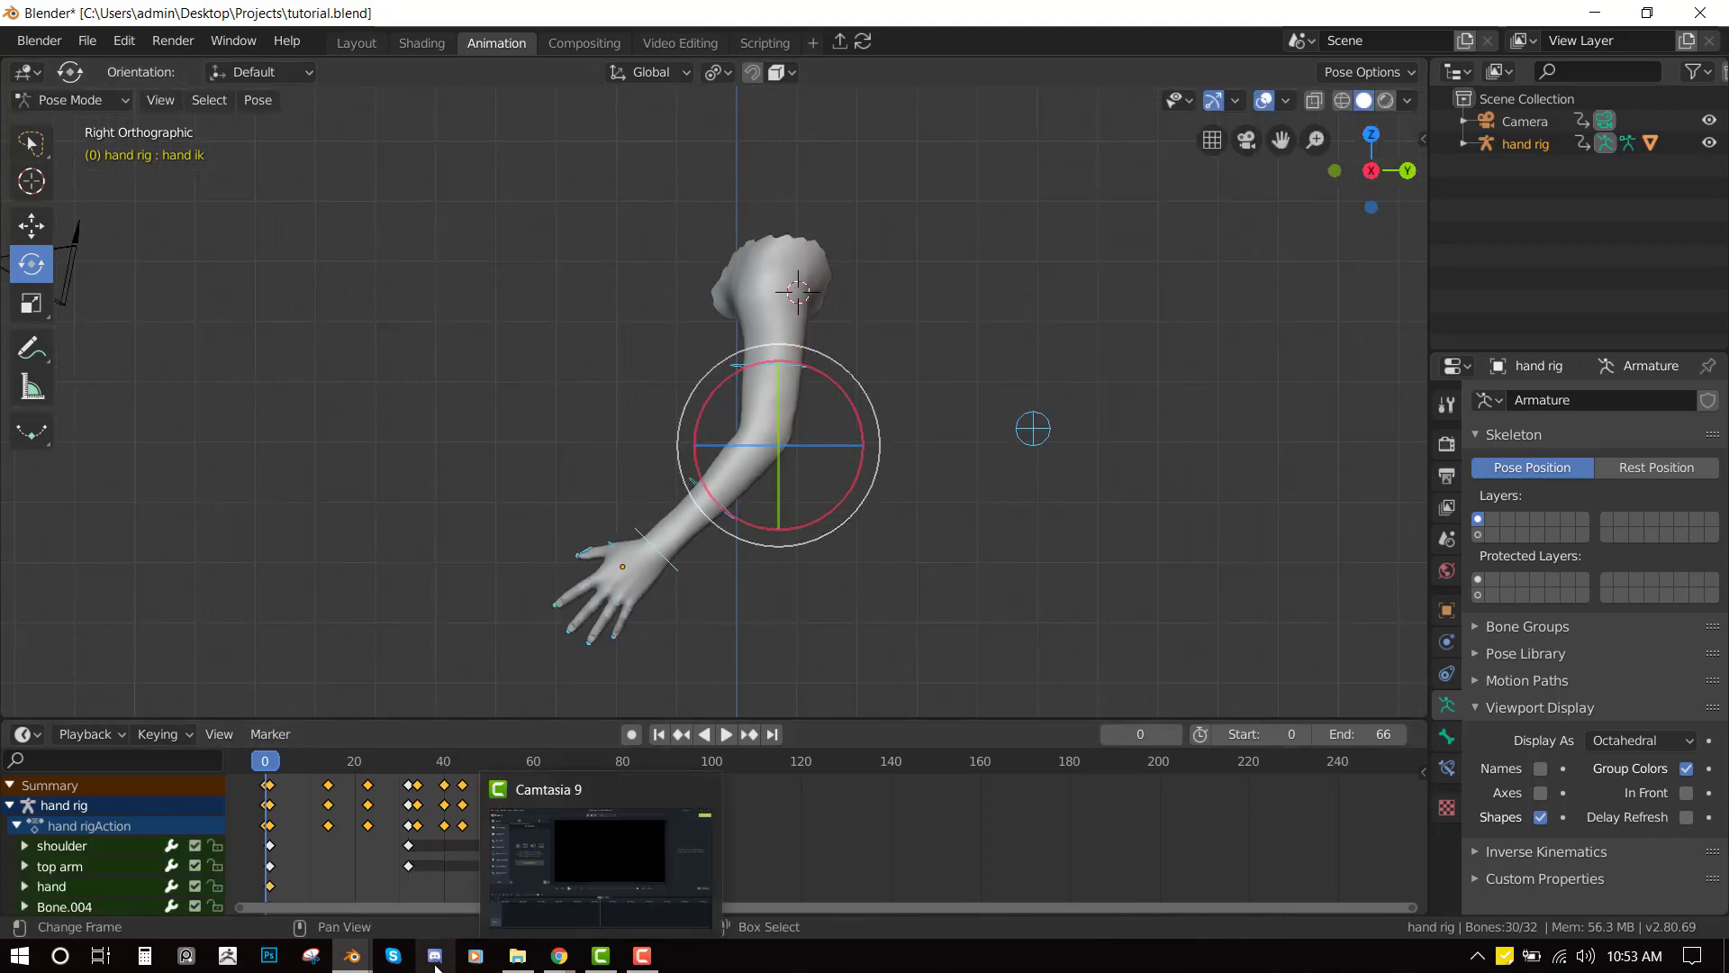
- Minimize the Drivers Editor, switch to Object Mode and select the Hand mesh
mouse_move(359, 962)
click(479, 873)
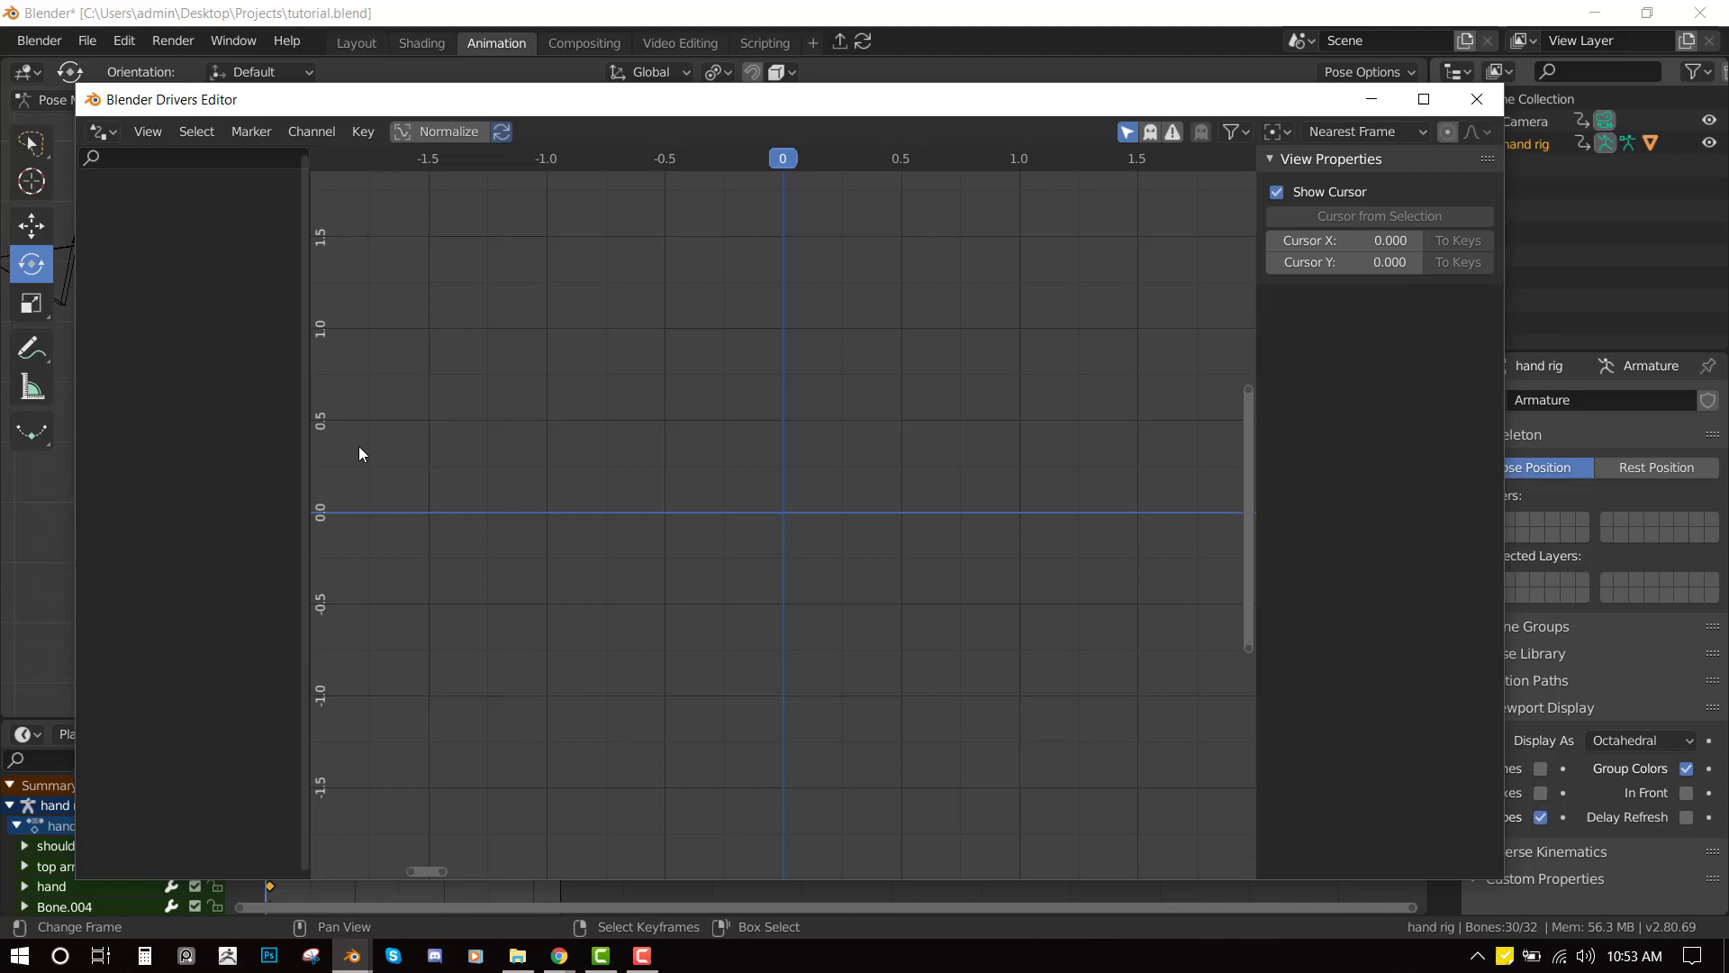
key(super+Down)
key(ctrl+Tab)
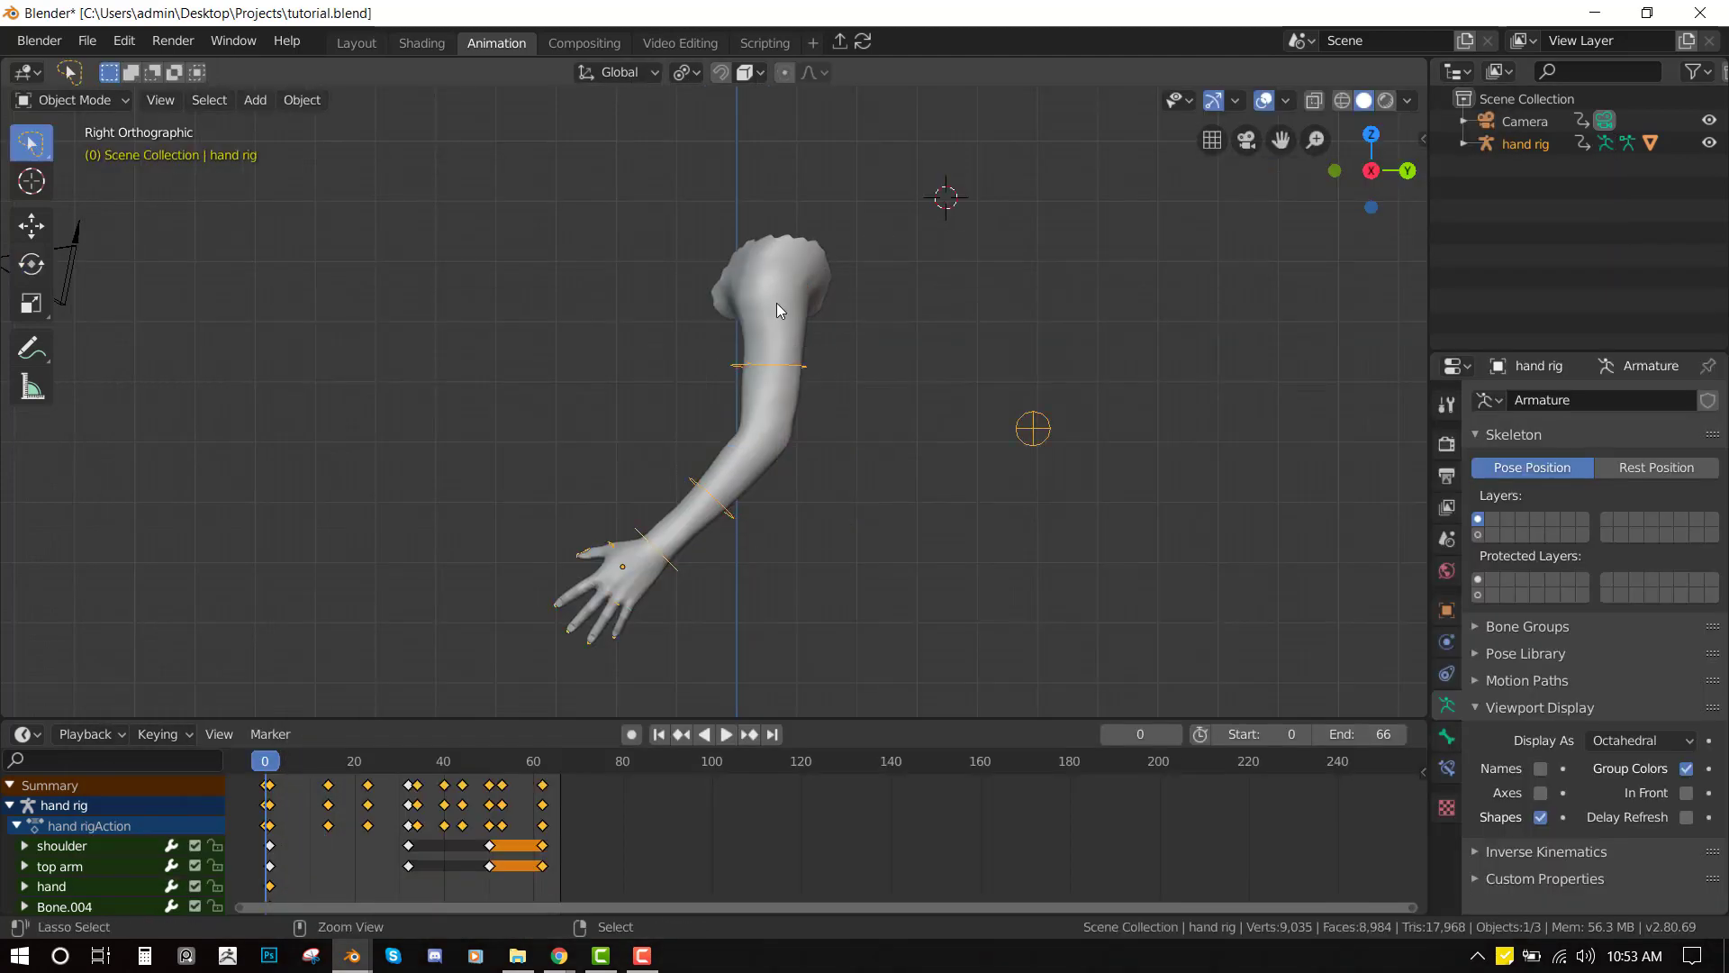
click(775, 299)
- Test a Generator modifier on the elbow bend curve with x coefficients 63.2 then -45.5, then delete it
mouse_move(351, 957)
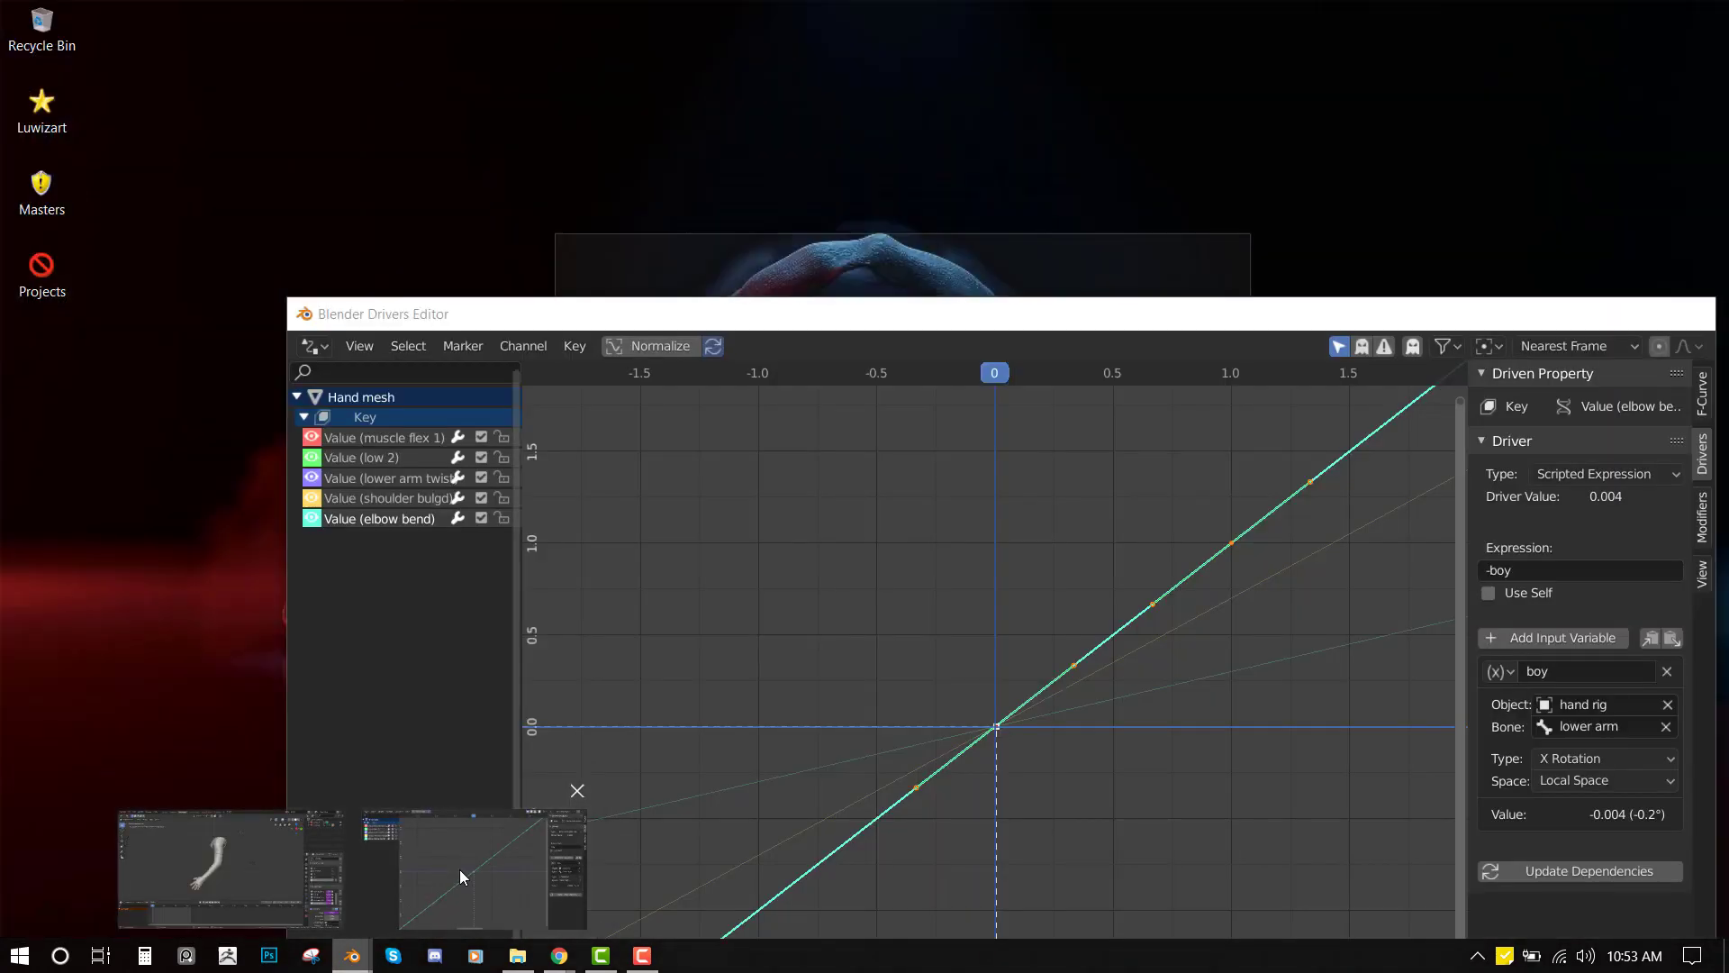
click(459, 868)
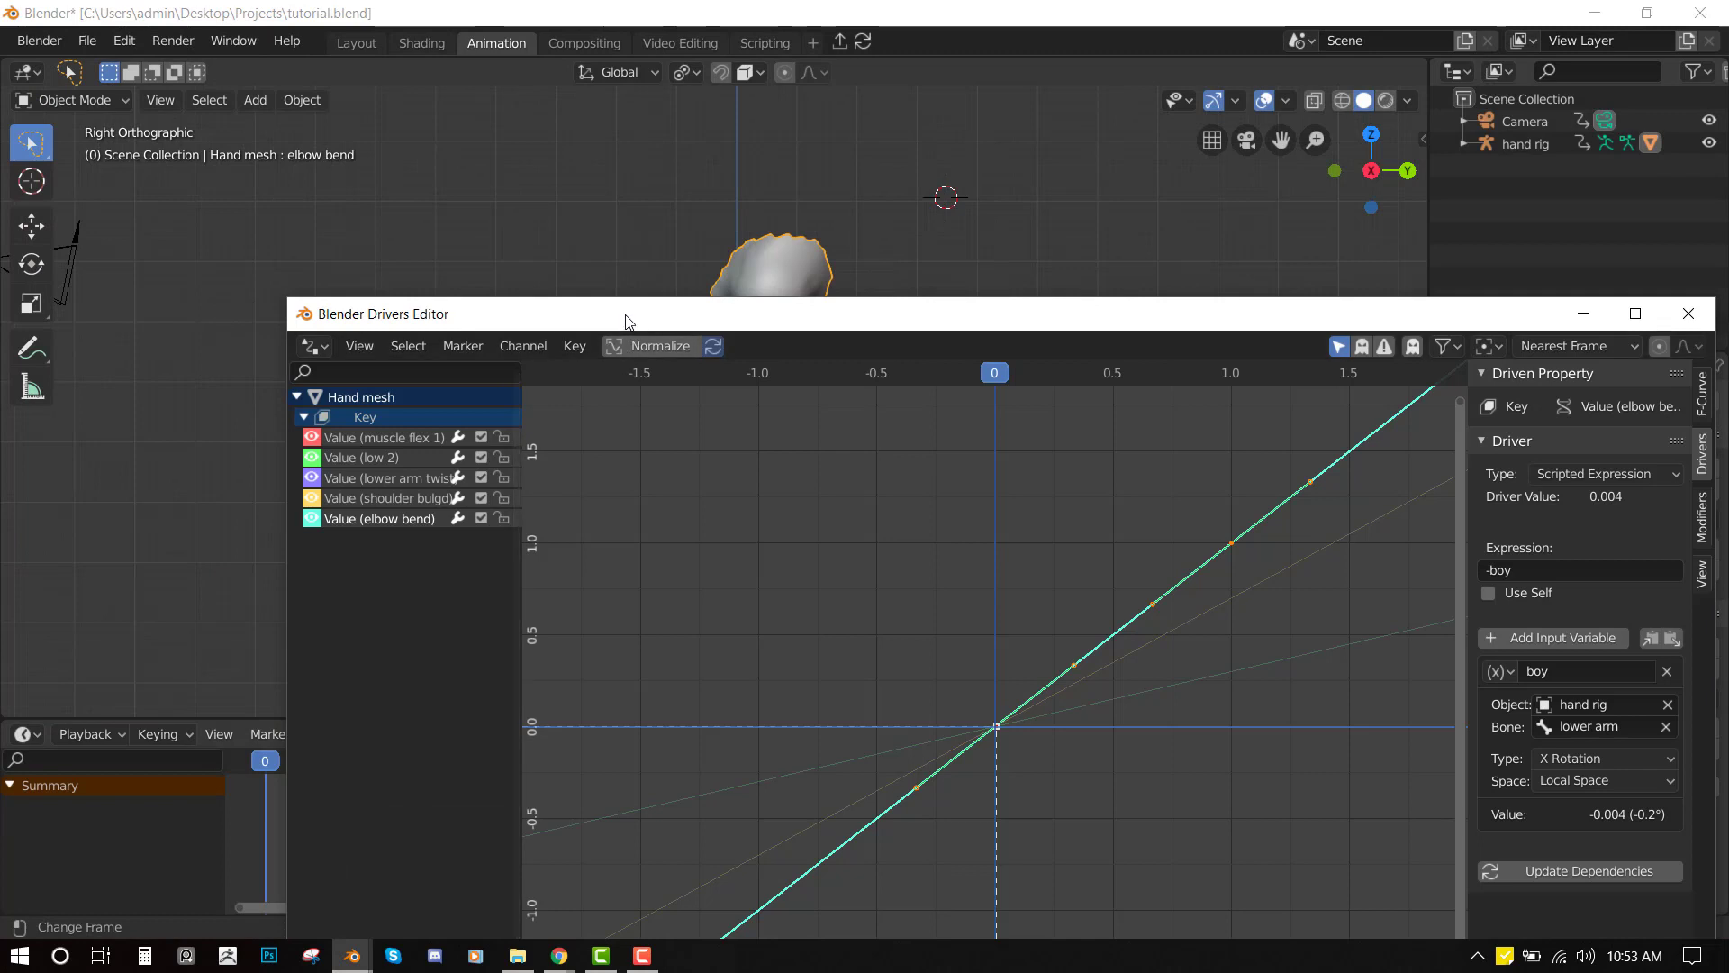
drag(631, 313, 620, 136)
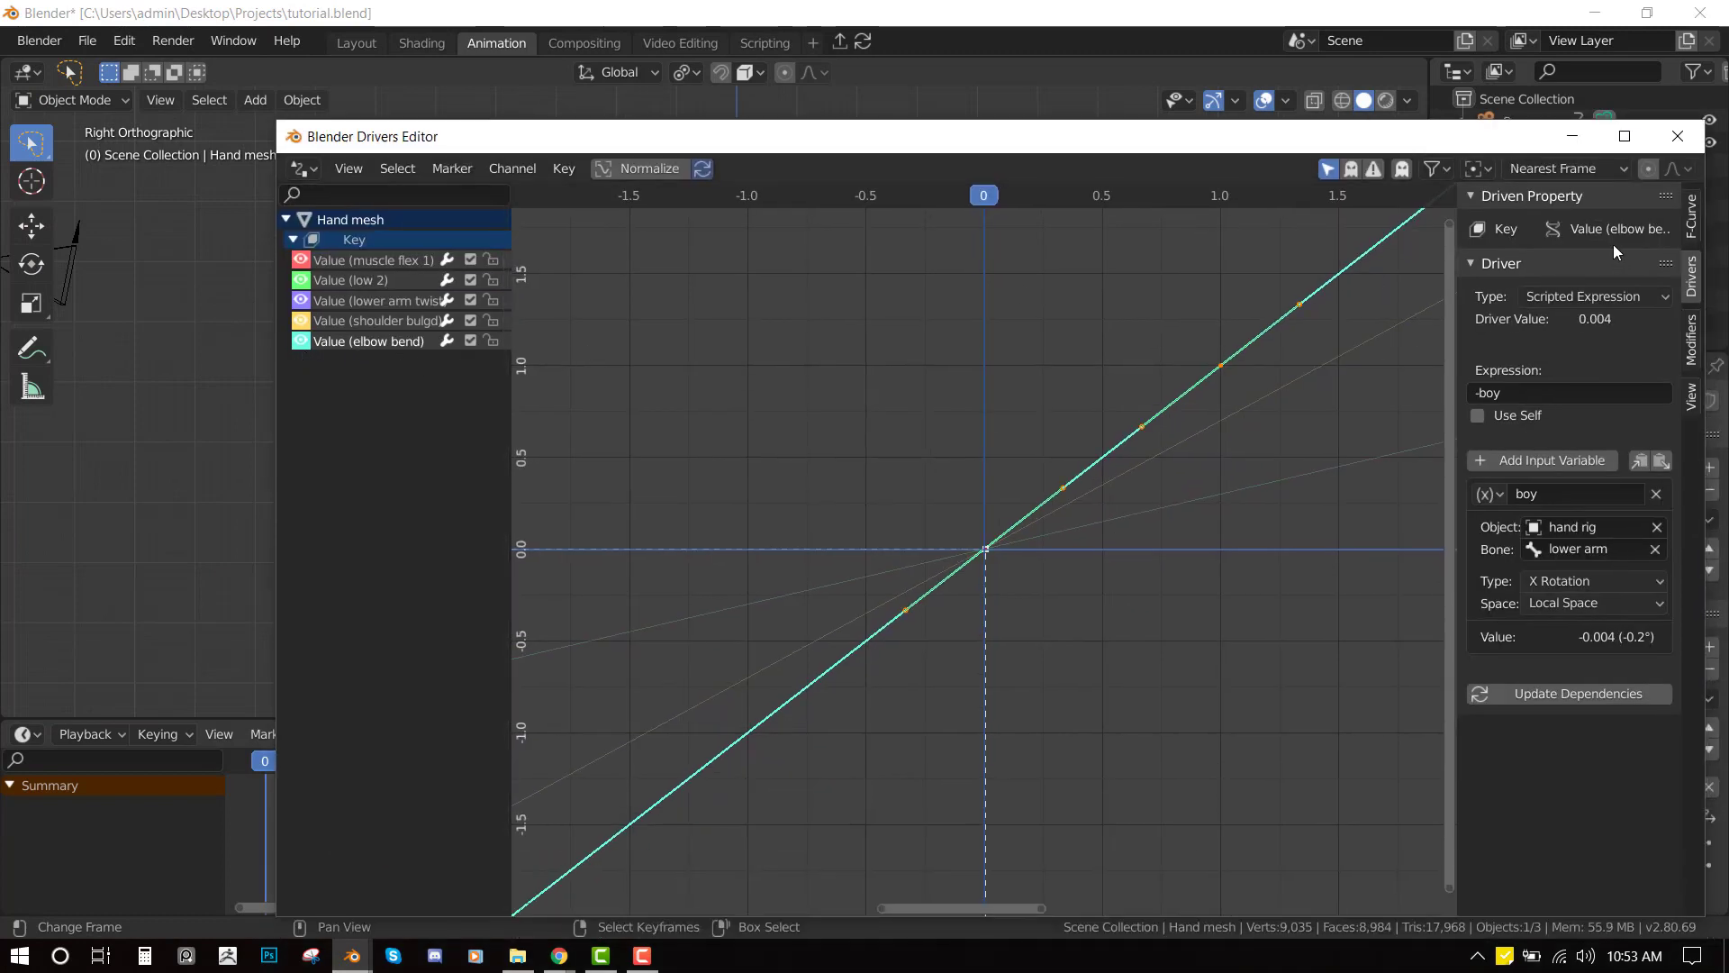
click(1693, 356)
click(1562, 231)
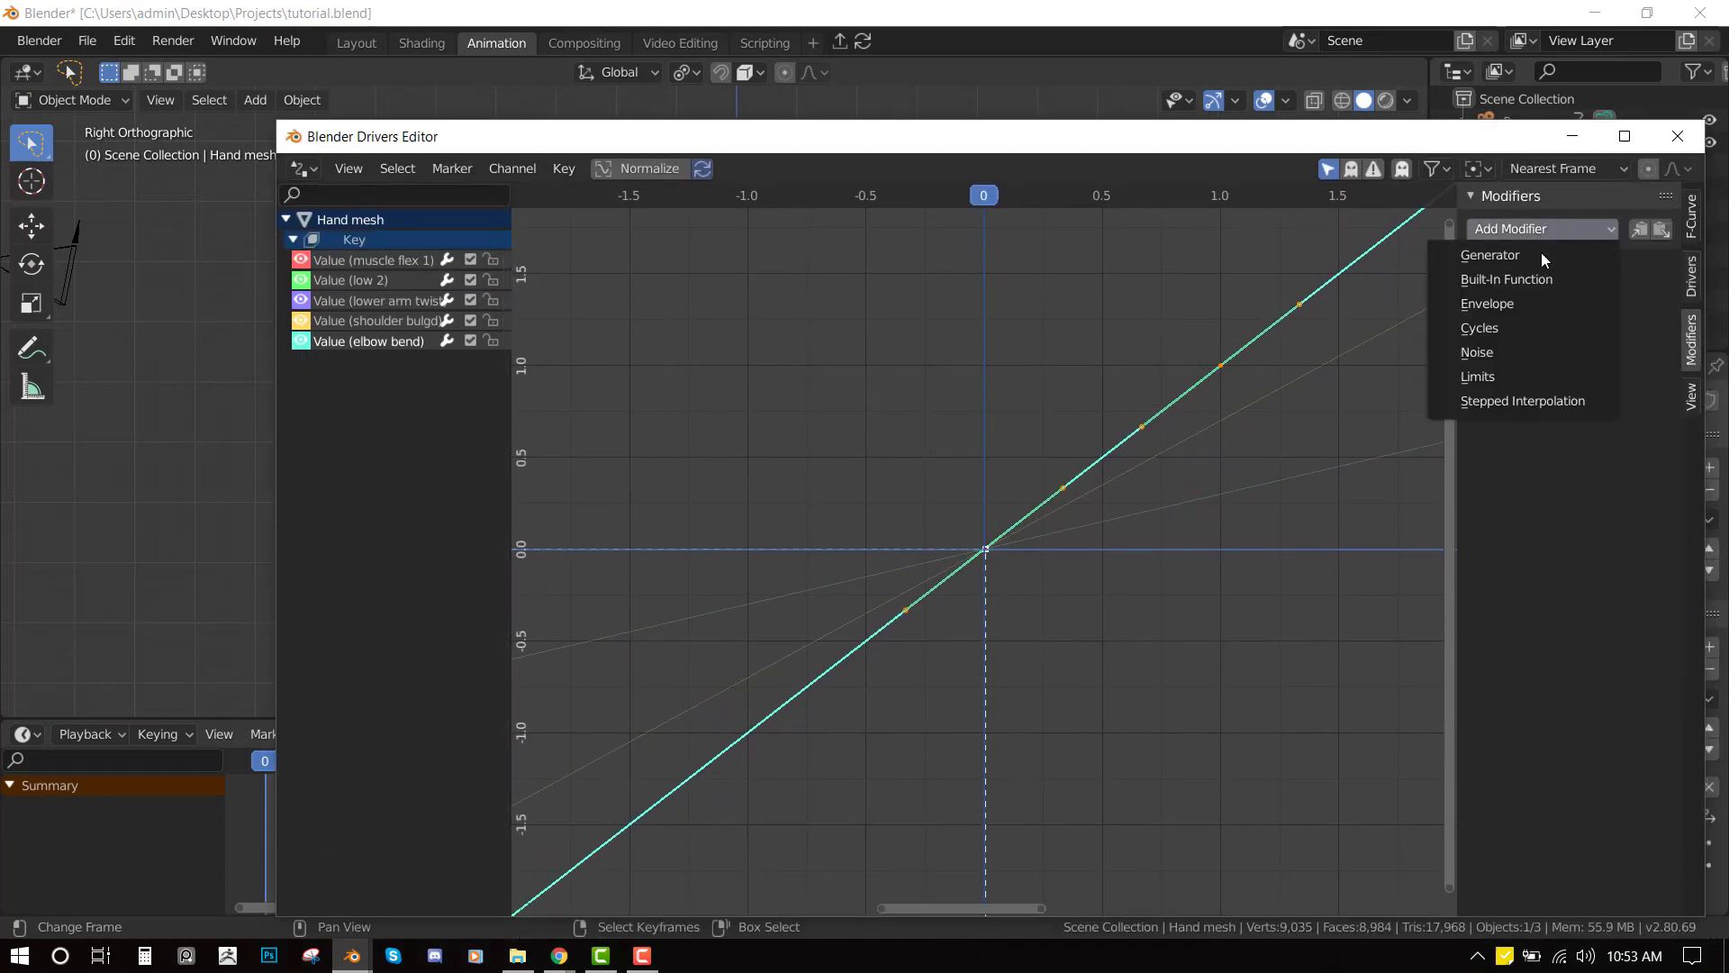
click(1510, 258)
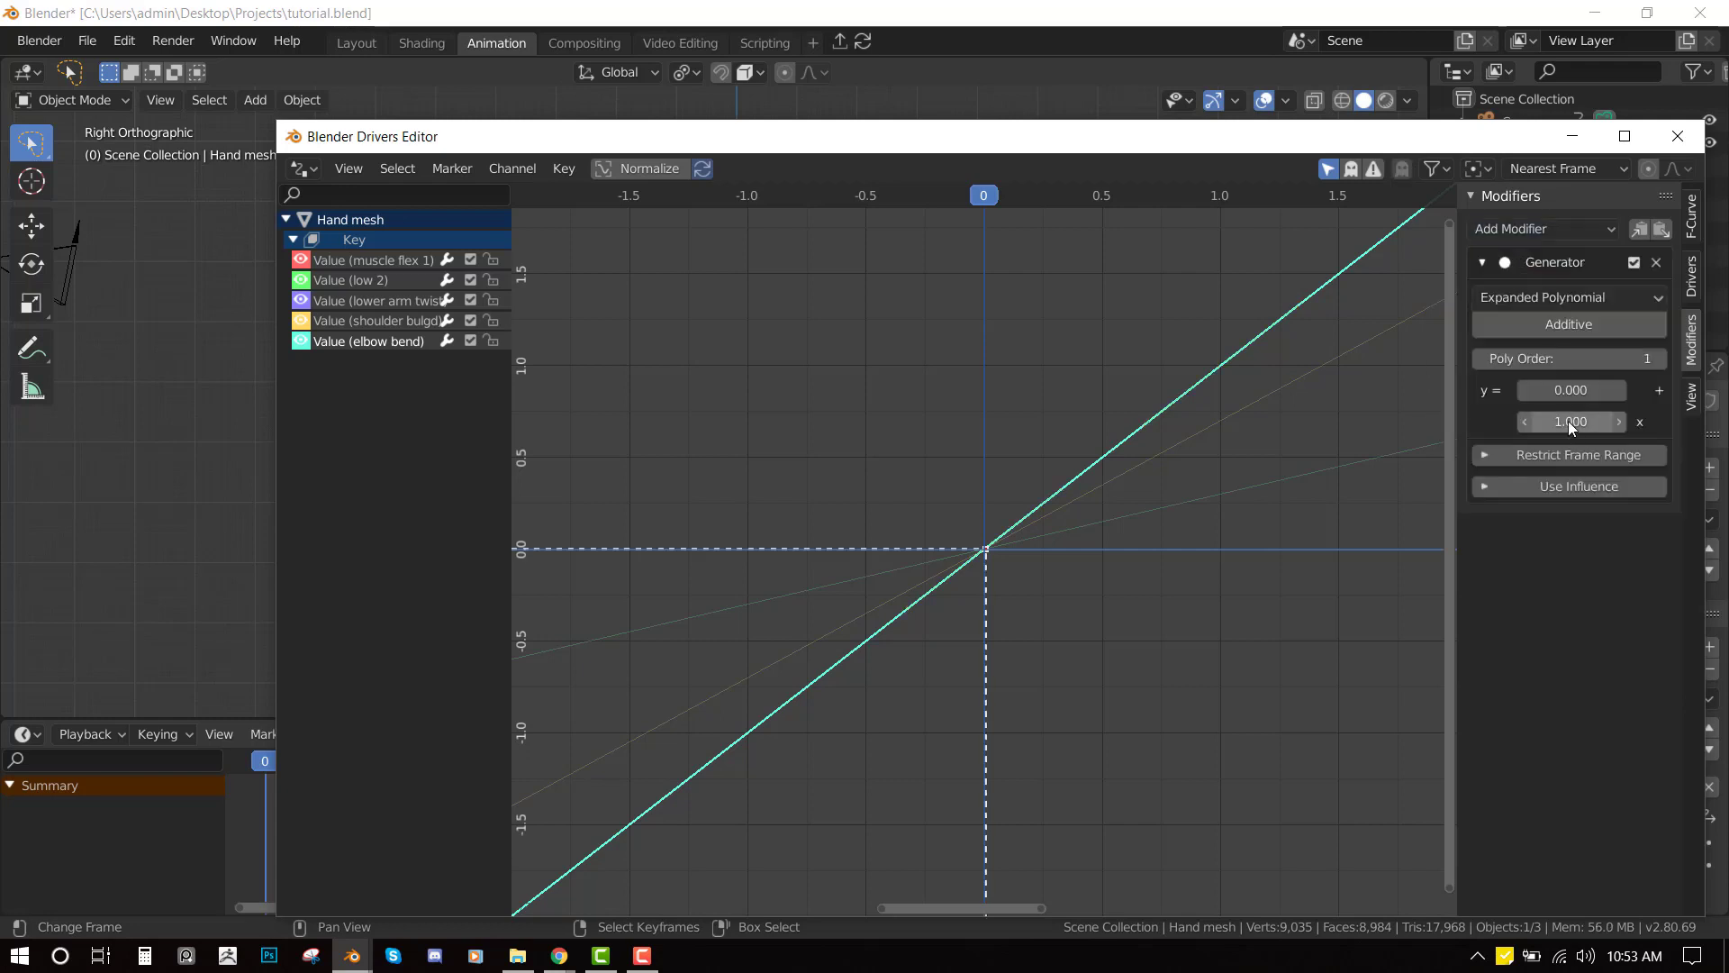
drag(1570, 423, 716, 375)
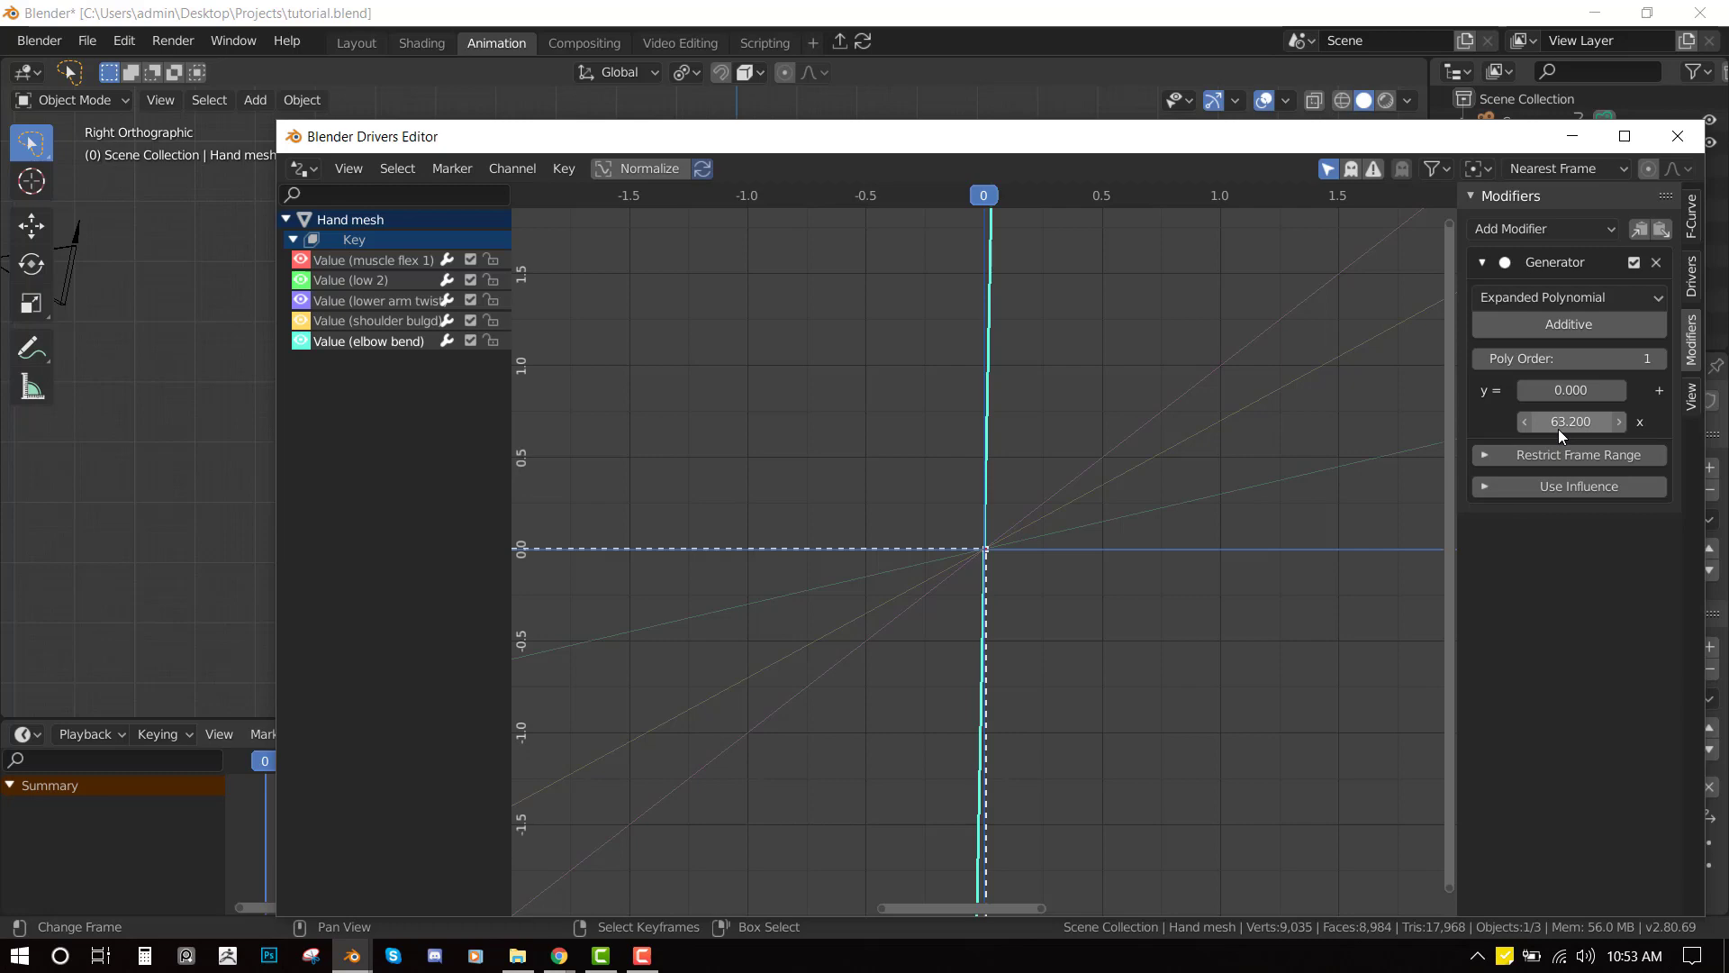
drag(1559, 428, 565, 530)
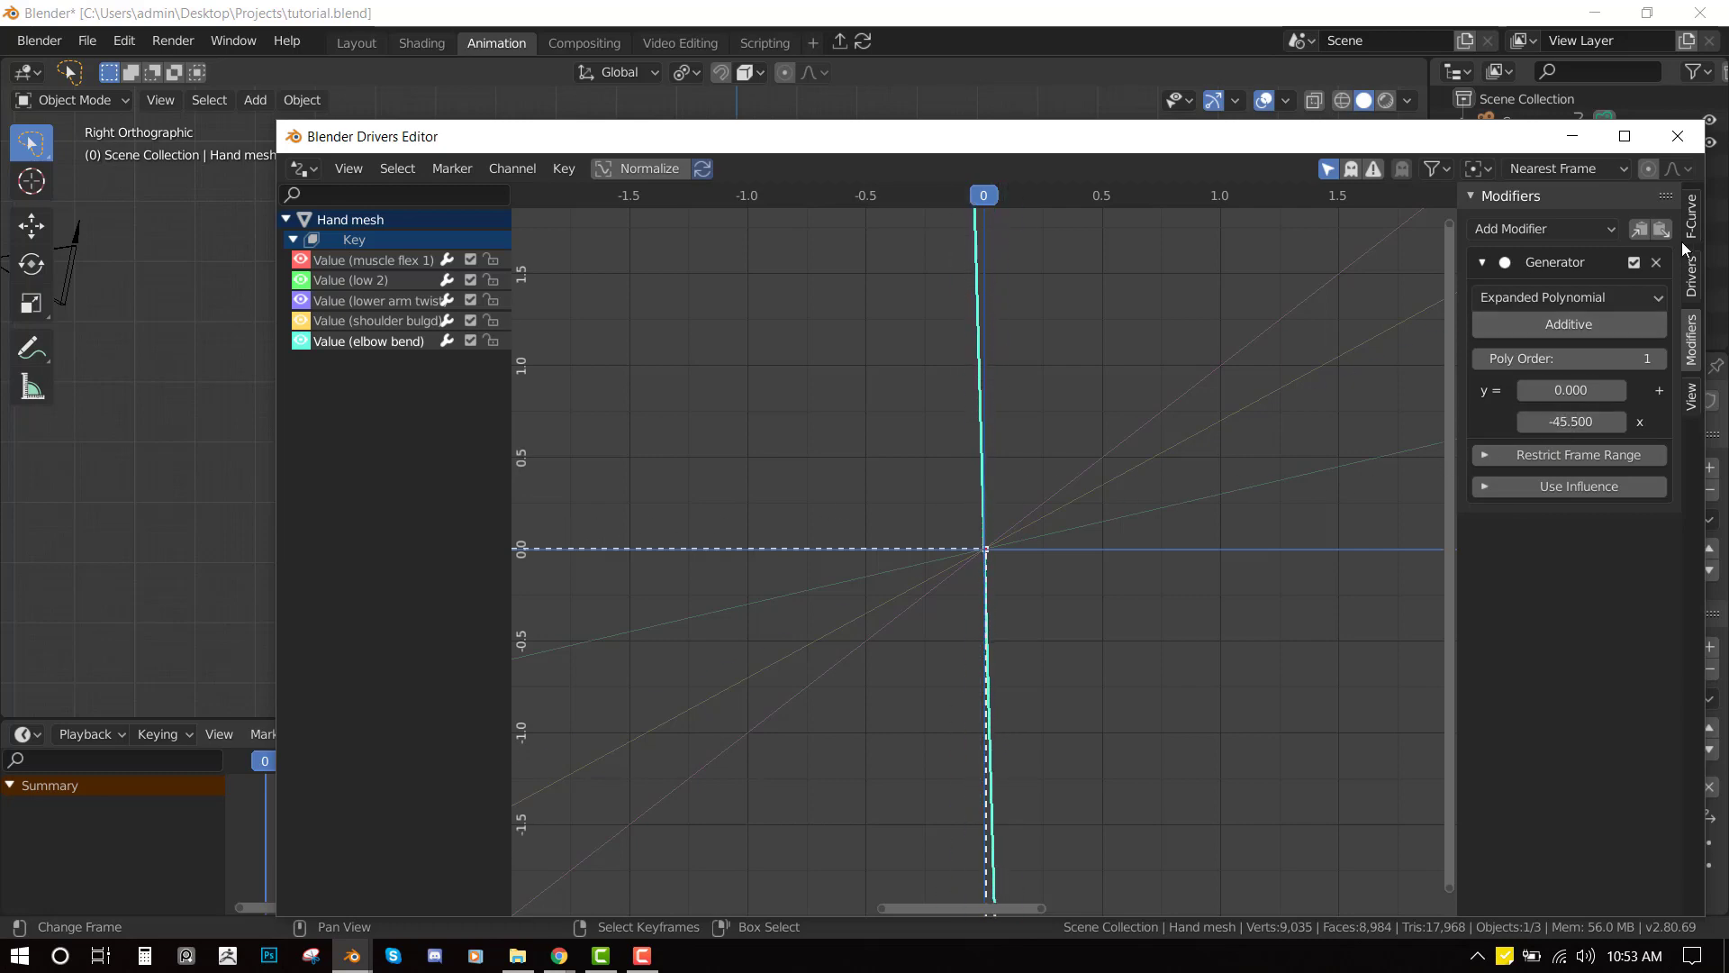
click(1655, 266)
click(1677, 136)
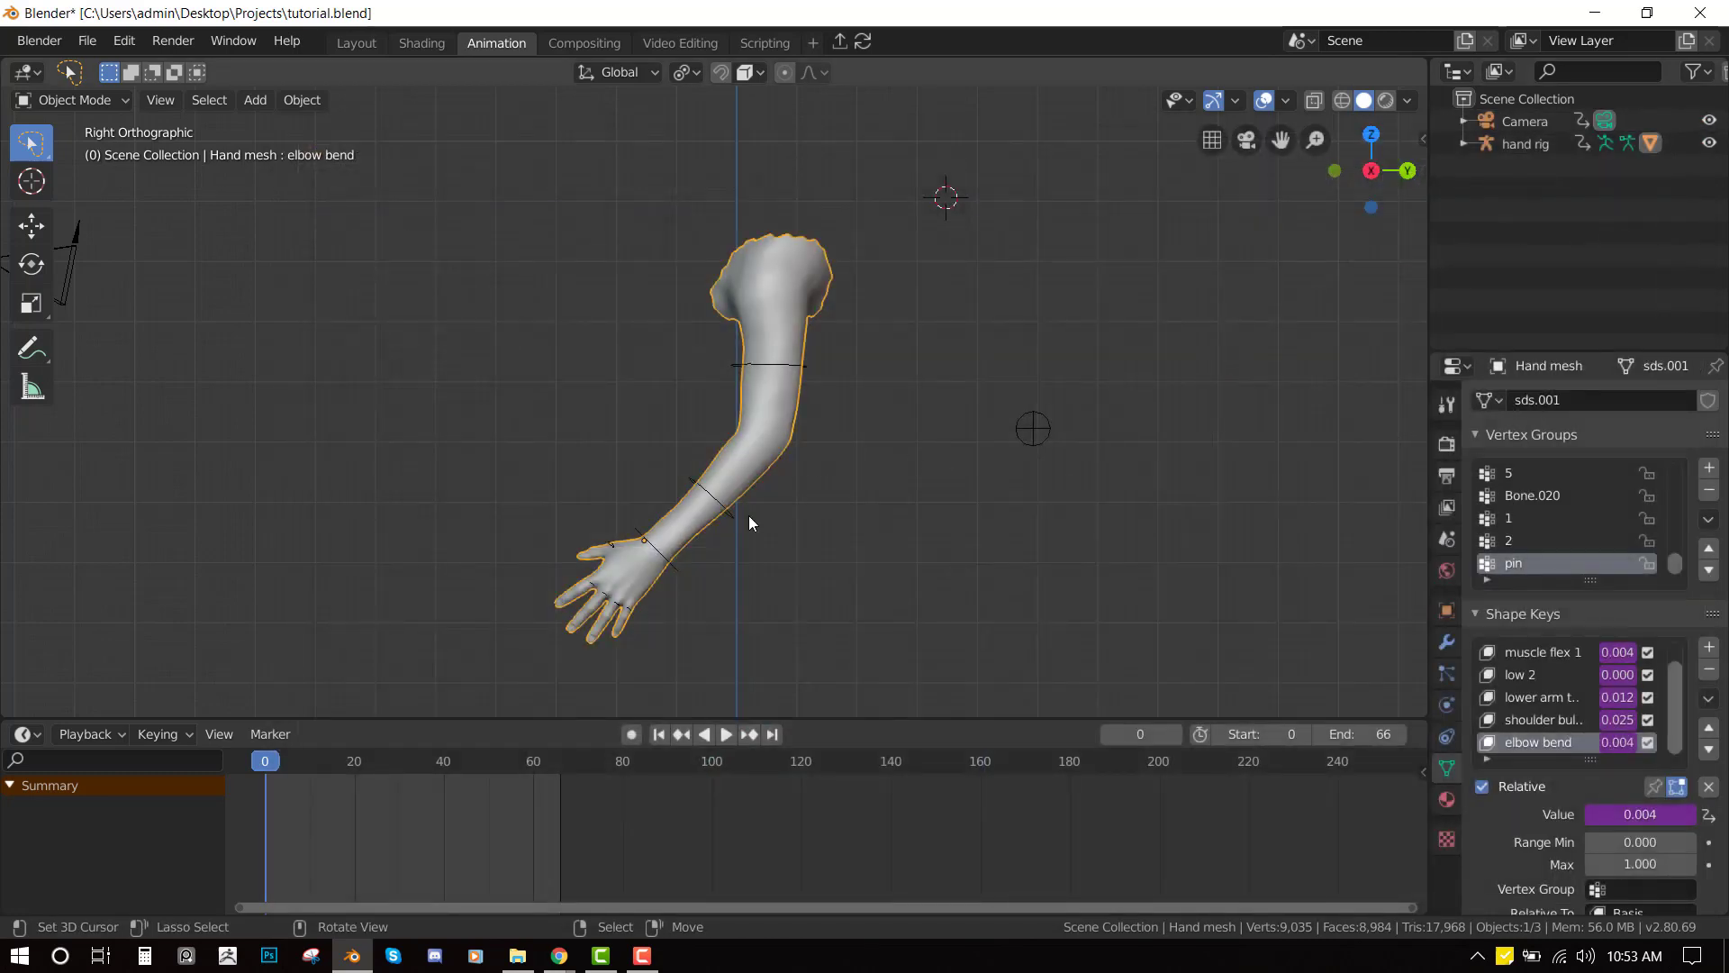
- Select the hand rig, enter Pose Mode and move the hand IK control upward to bend the elbow
click(681, 565)
key(ctrl+Tab)
click(679, 571)
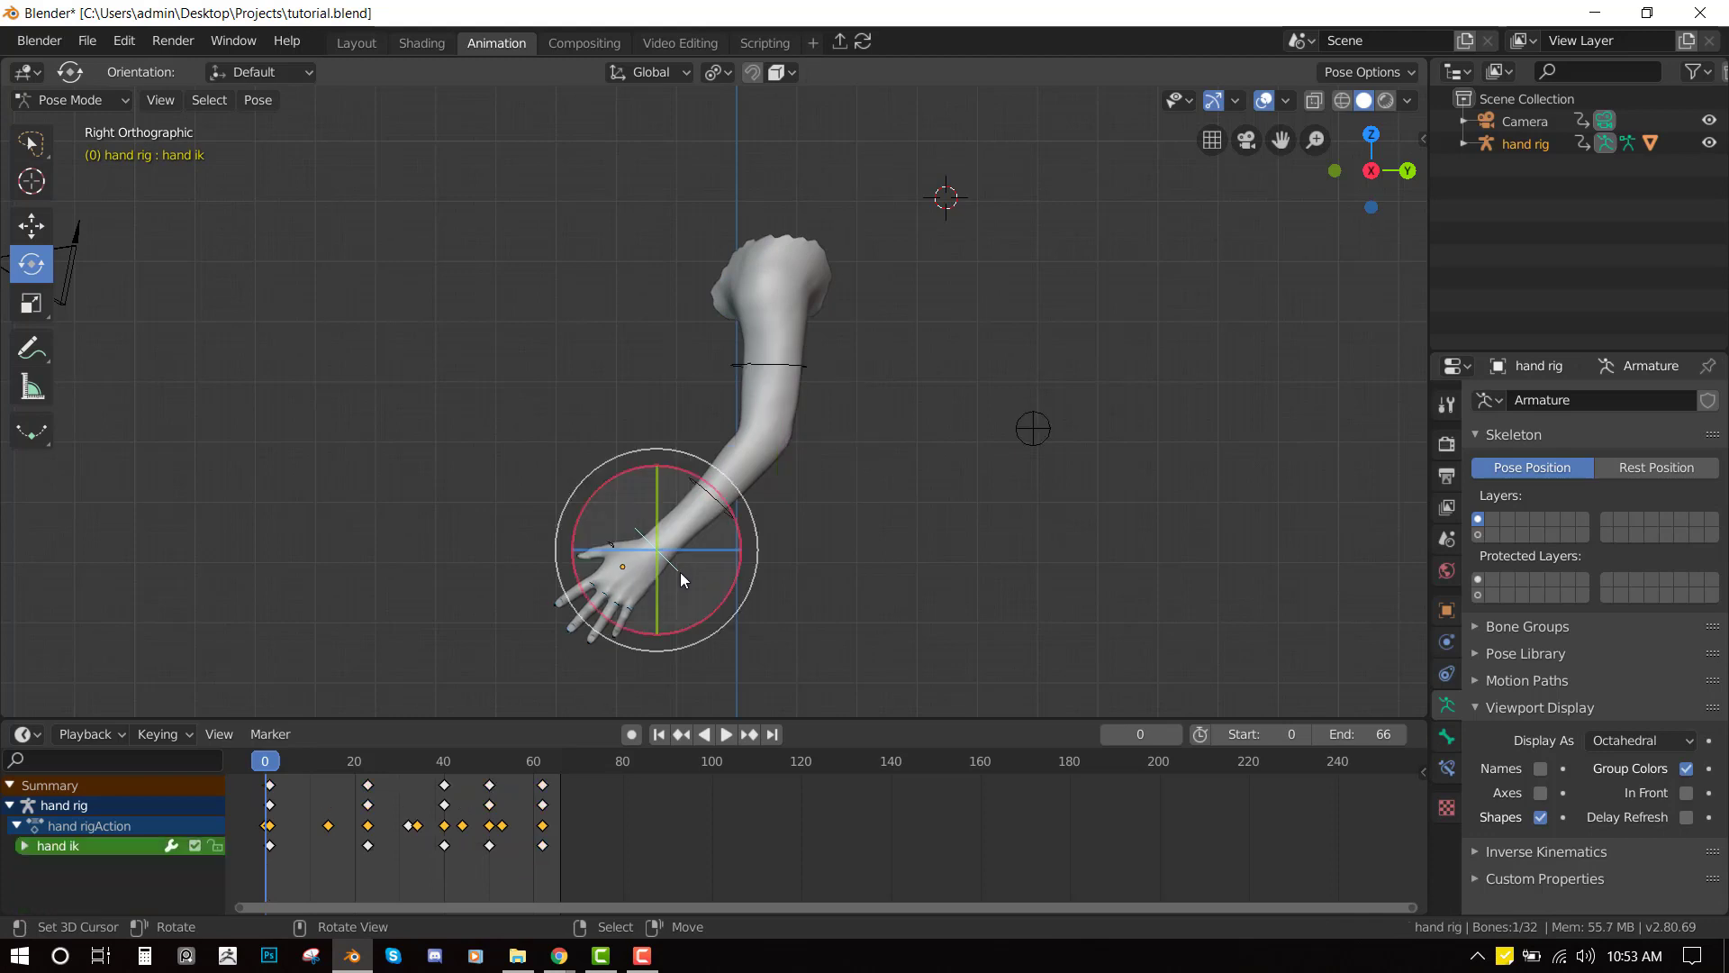
key(g)
click(634, 497)
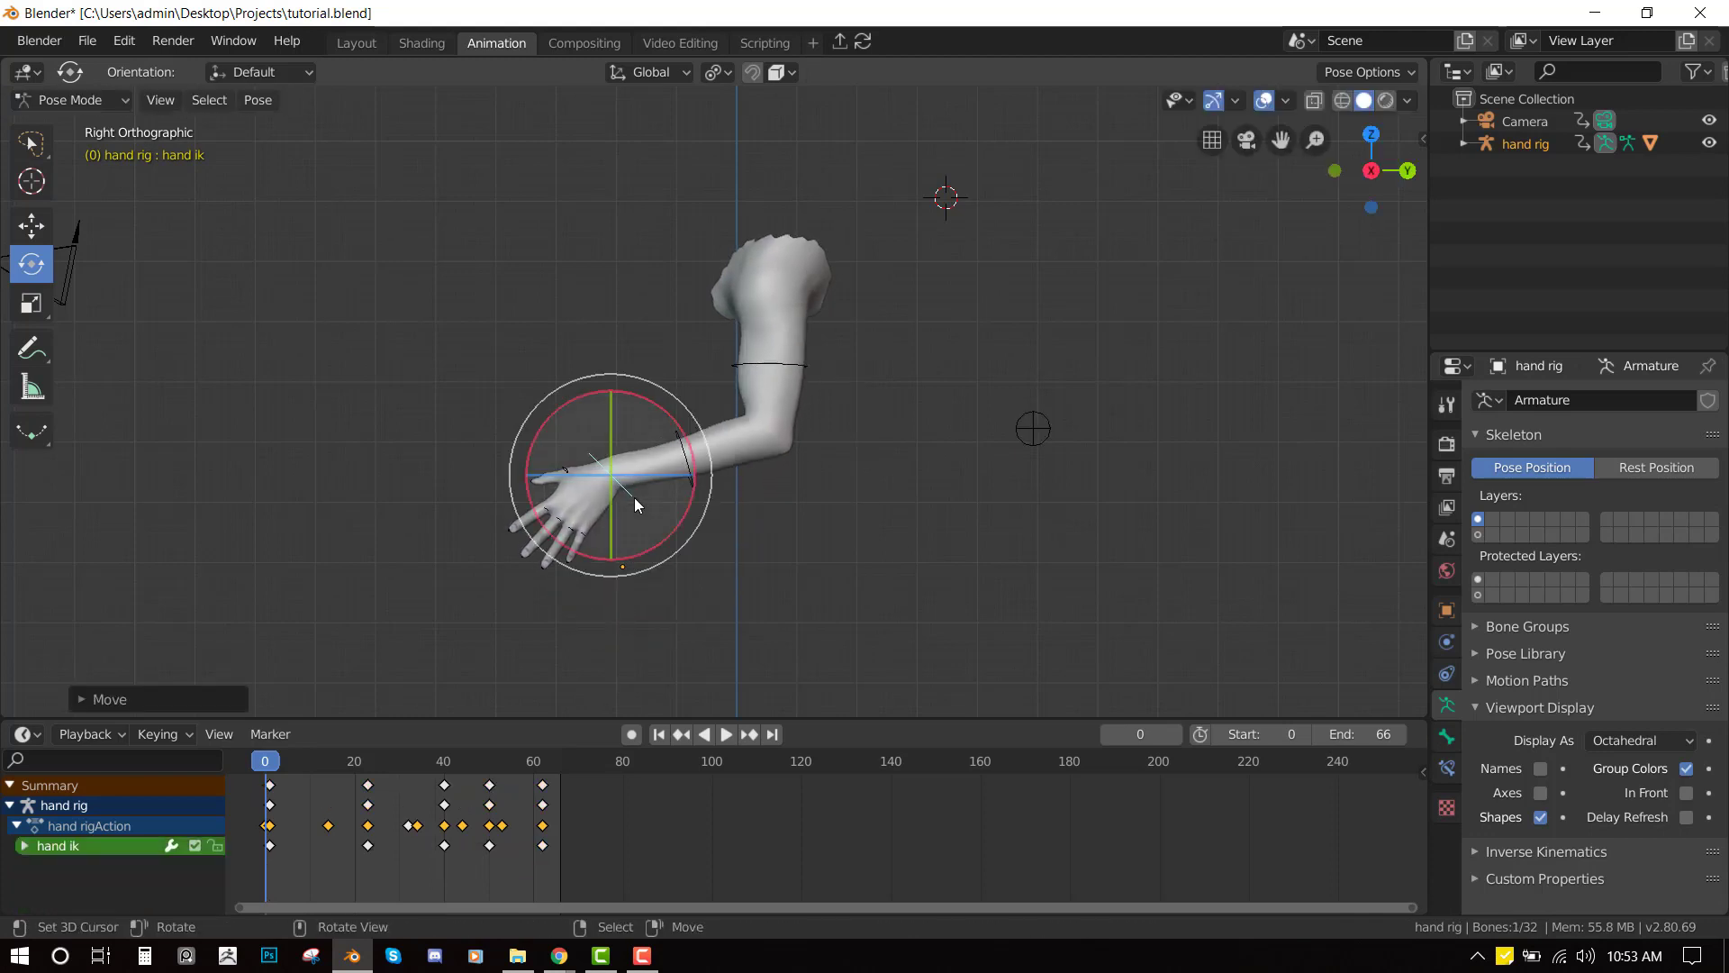